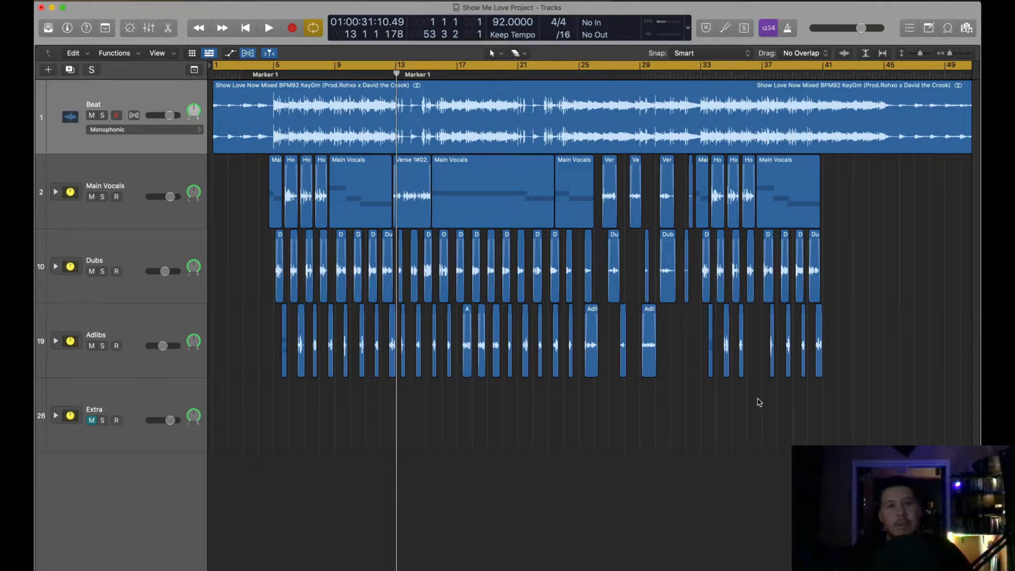
- Play the song from the start and turn on Waveform Zoom to enlarge the audio waveforms
key(Return)
key(space)
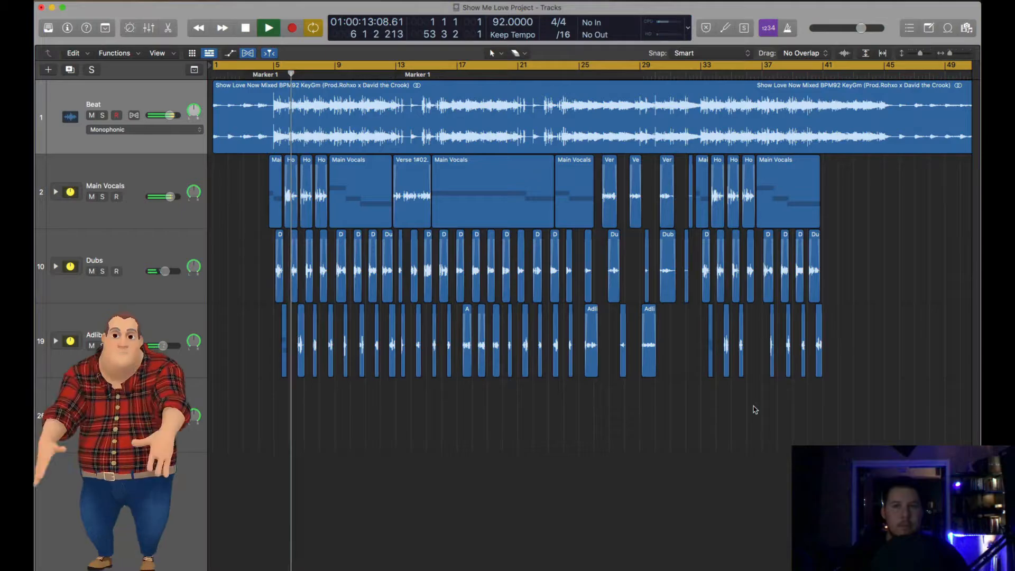
click(844, 53)
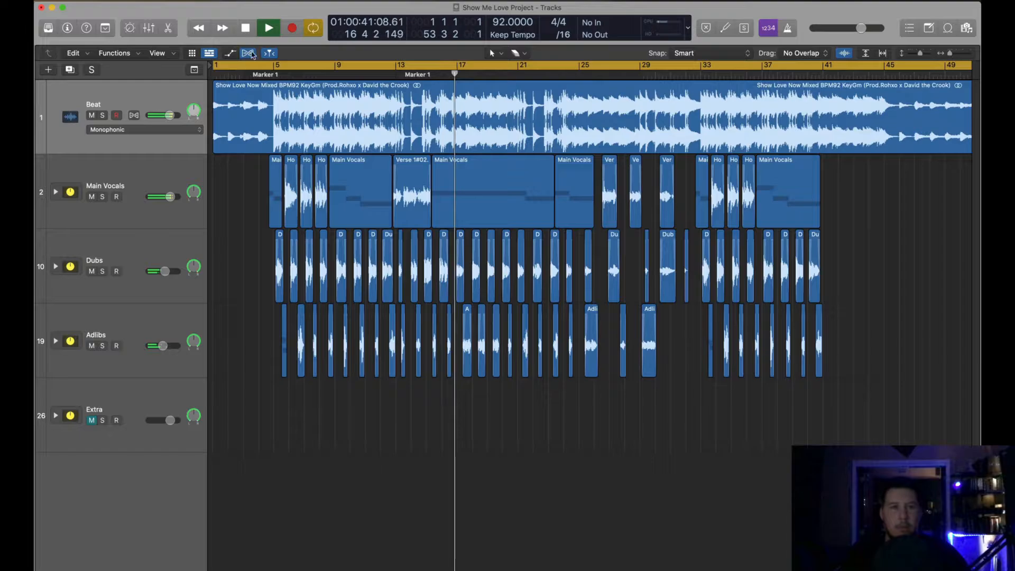
- Redefine the cycle range to run from 4 3 3 1 to 22 3 3 1
click(270, 65)
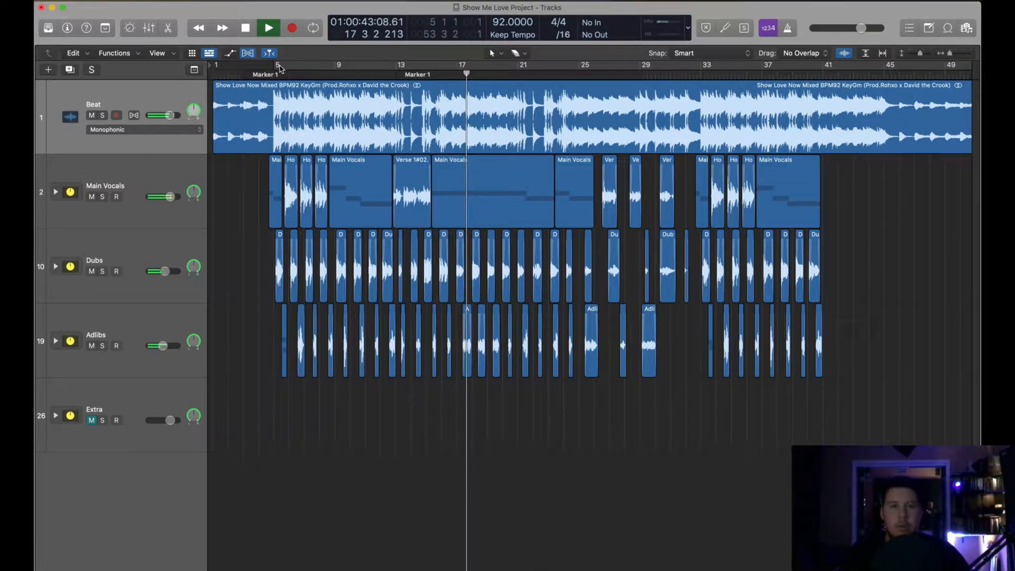
drag(273, 65, 283, 69)
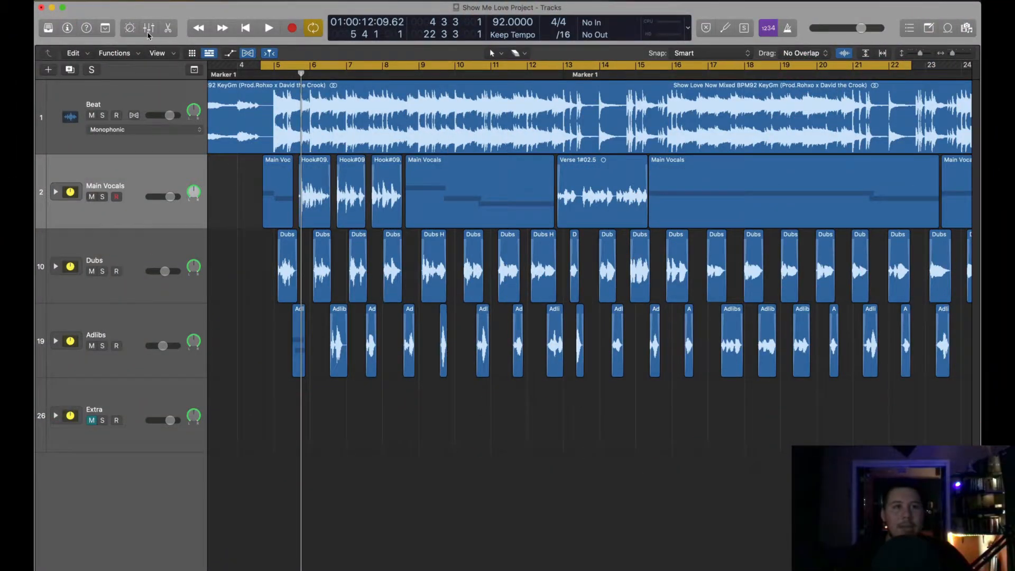
- Show the mixer and open the Virtual Mix Rack plug-in on the Main Vocals channel, placing its window nearer the mixer's channel strips
click(148, 32)
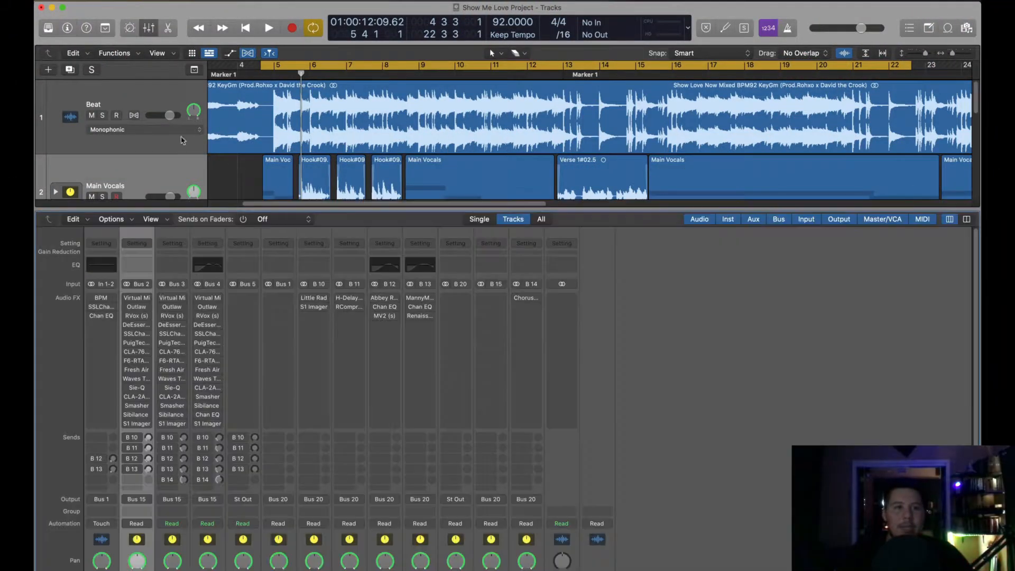
click(133, 294)
click(134, 295)
click(137, 297)
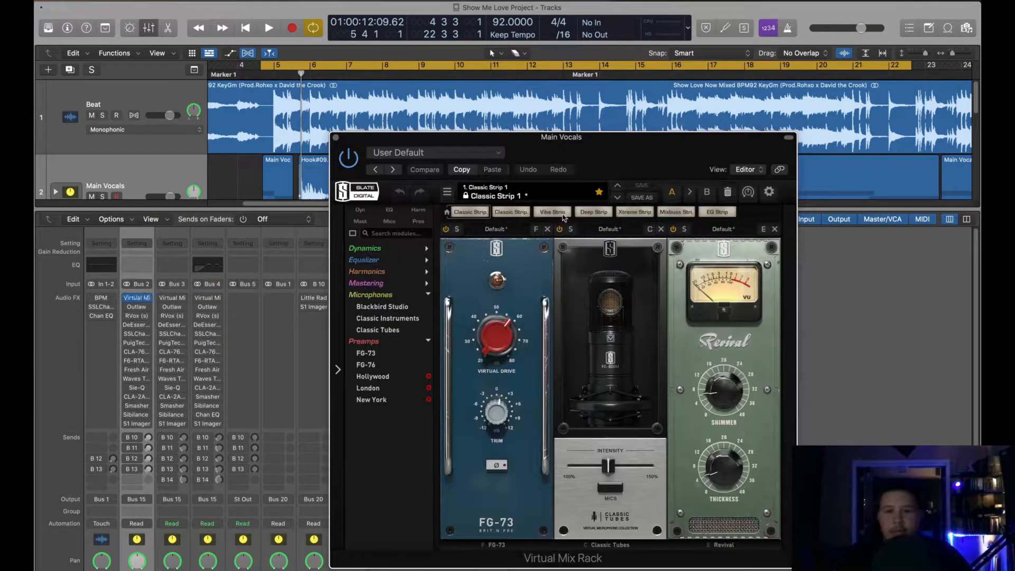
drag(582, 161, 507, 153)
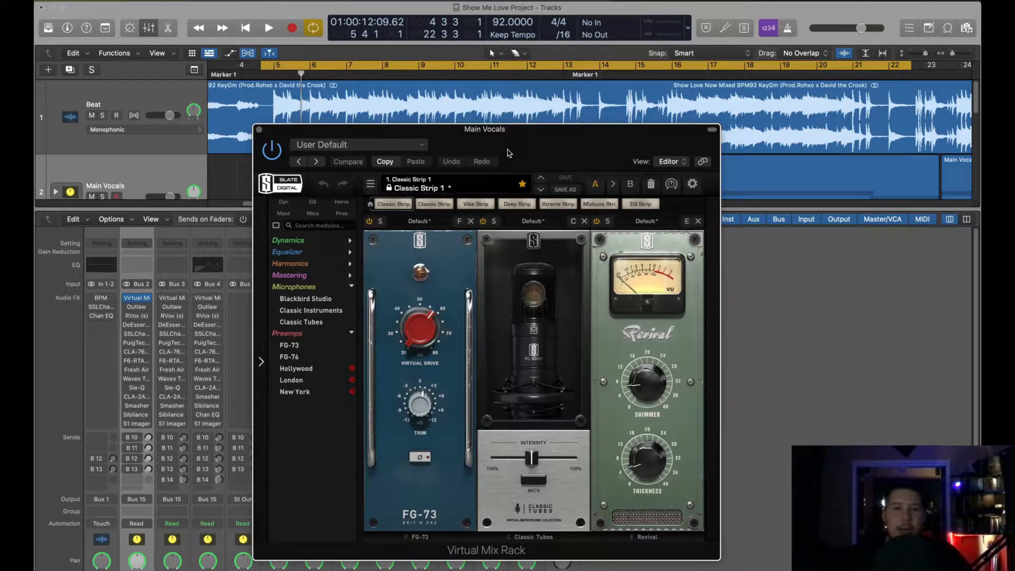
drag(507, 153, 453, 131)
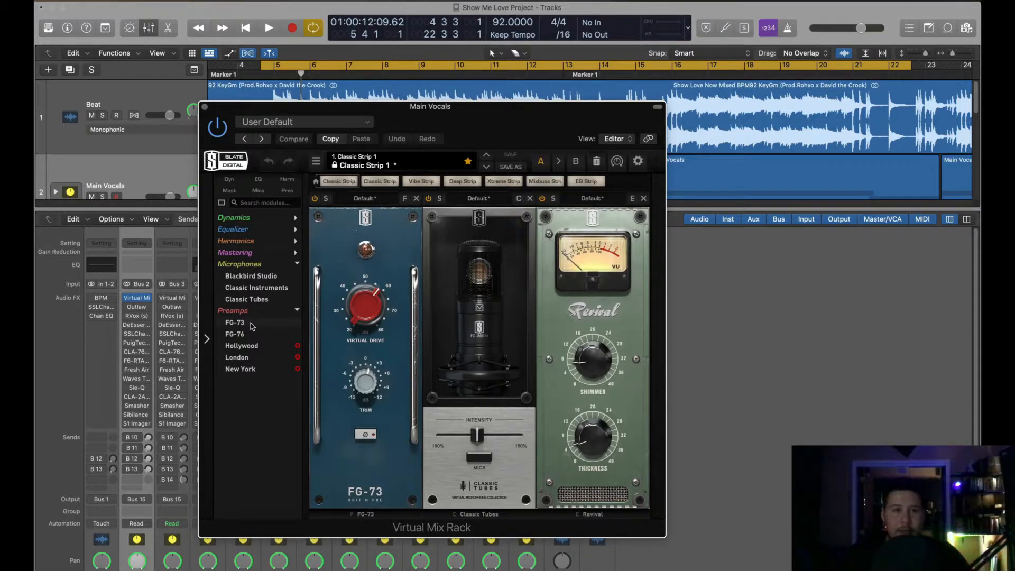
- Bypass the Classic Tubes module and solo the Main Vocals track during playback
mouse_move(248, 326)
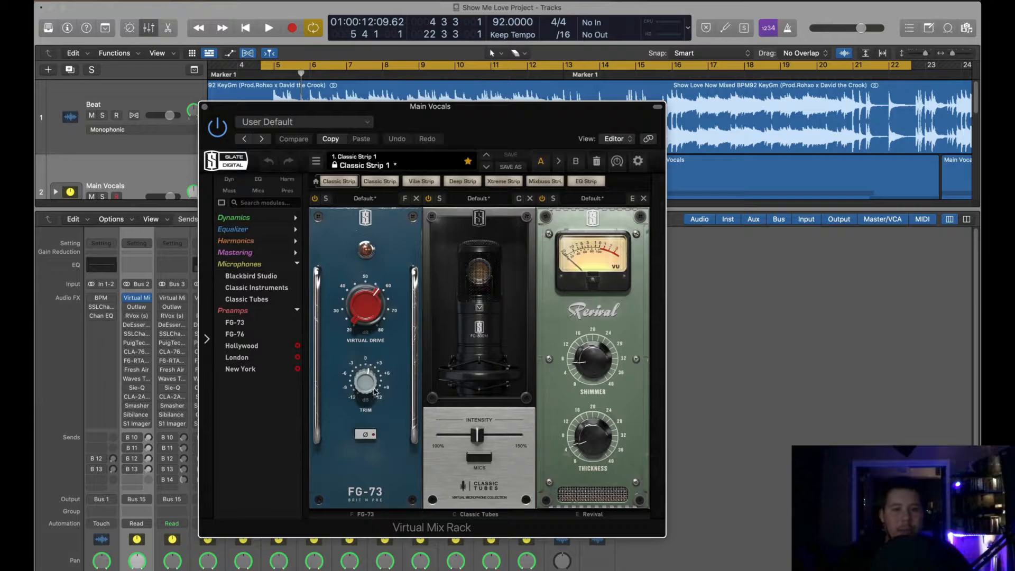
click(429, 199)
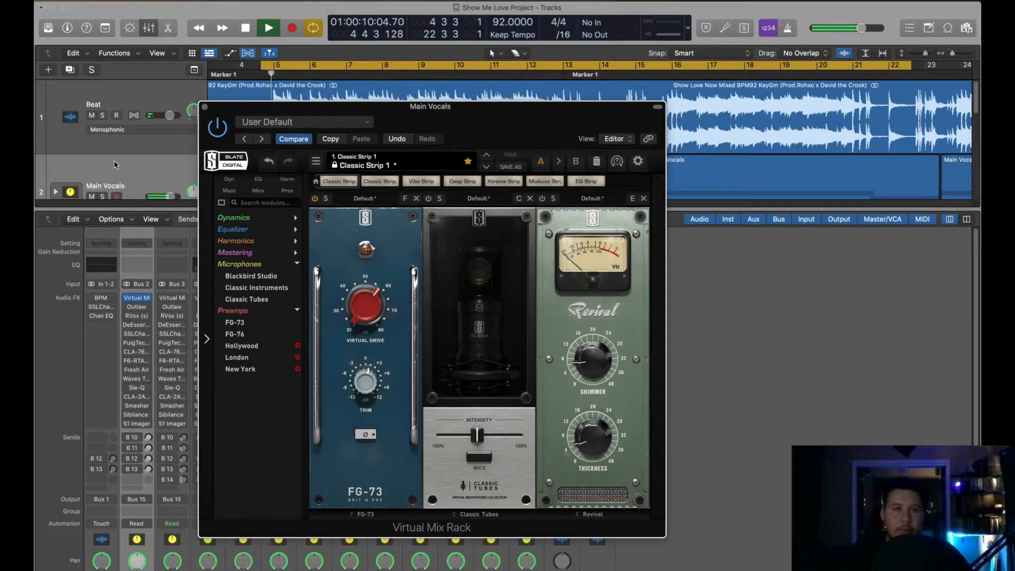
click(103, 197)
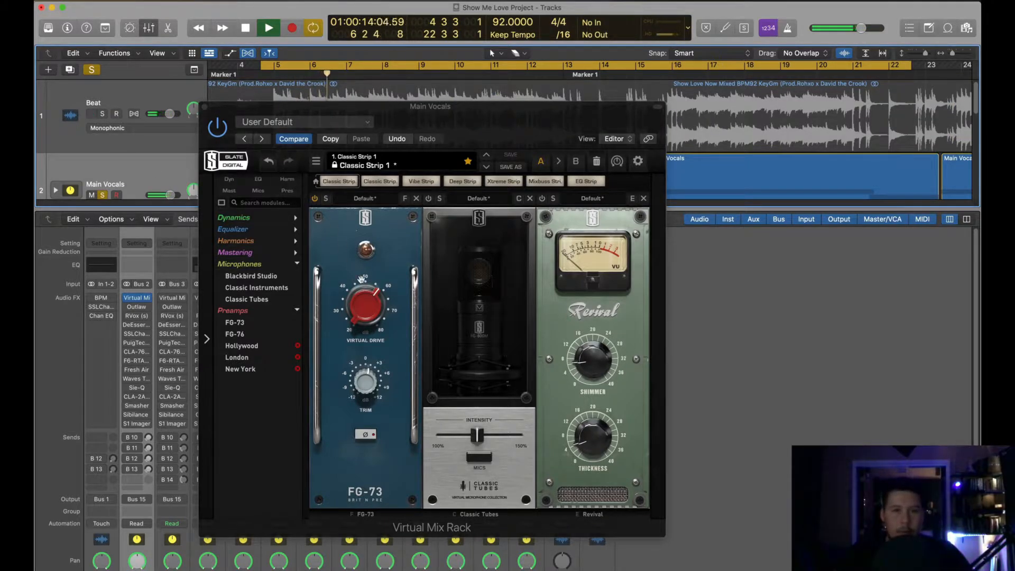
- Audition the FG-73 preamp's Virtual Drive at 80 dB and bring it back to just below 60 dB
drag(373, 299, 385, 215)
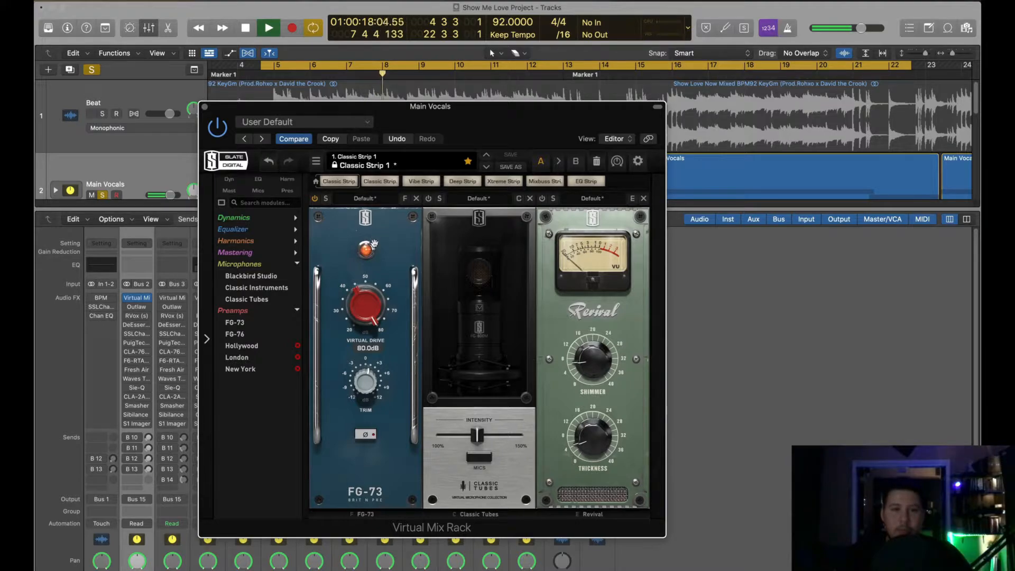
drag(374, 243, 367, 300)
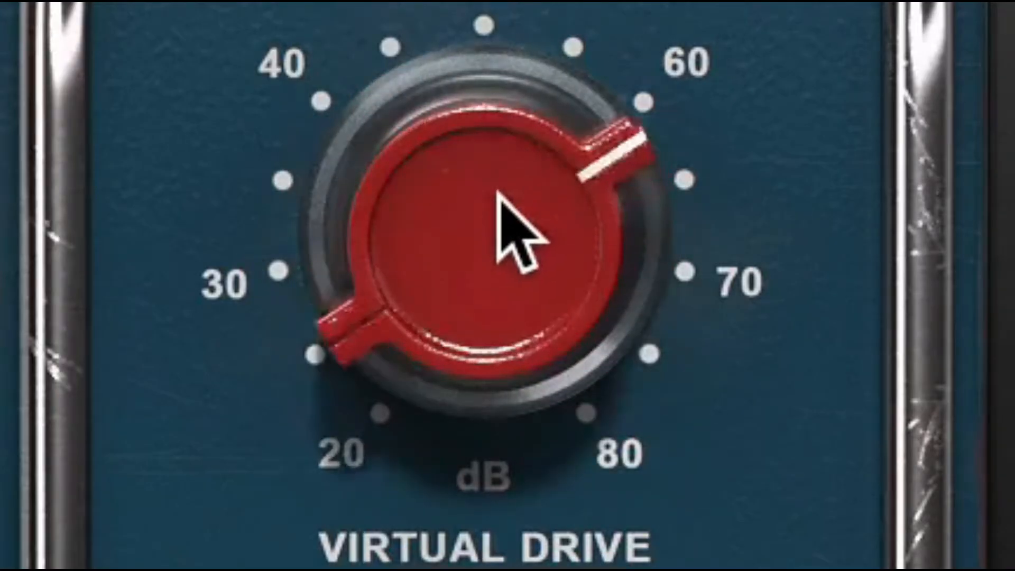
drag(499, 193, 495, 259)
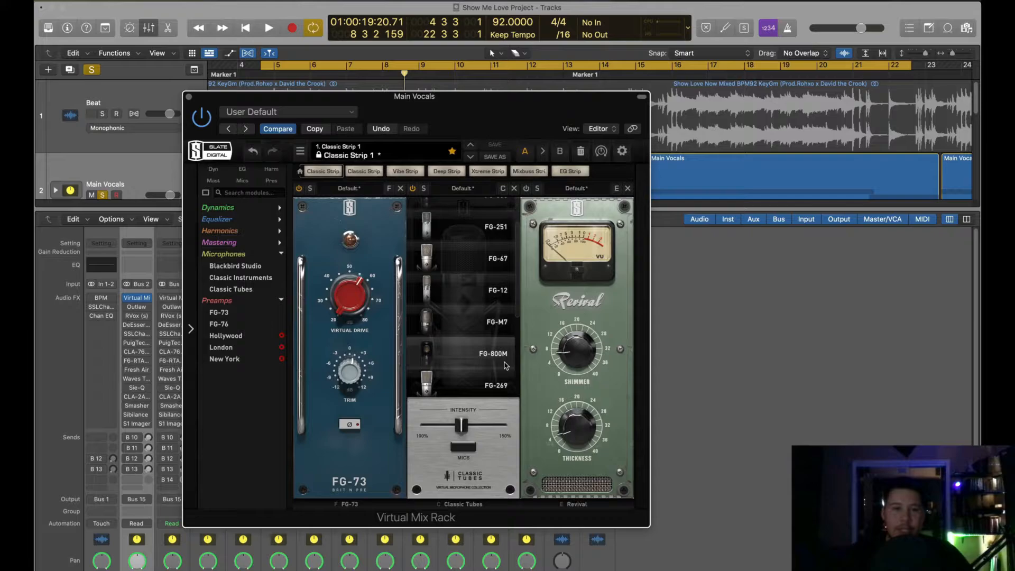
- Play the soloed vocals and audition the FG-251, FG-67, FG-M7 and FG-800M microphones in the Classic Tubes module
scroll(493, 235, up, 3)
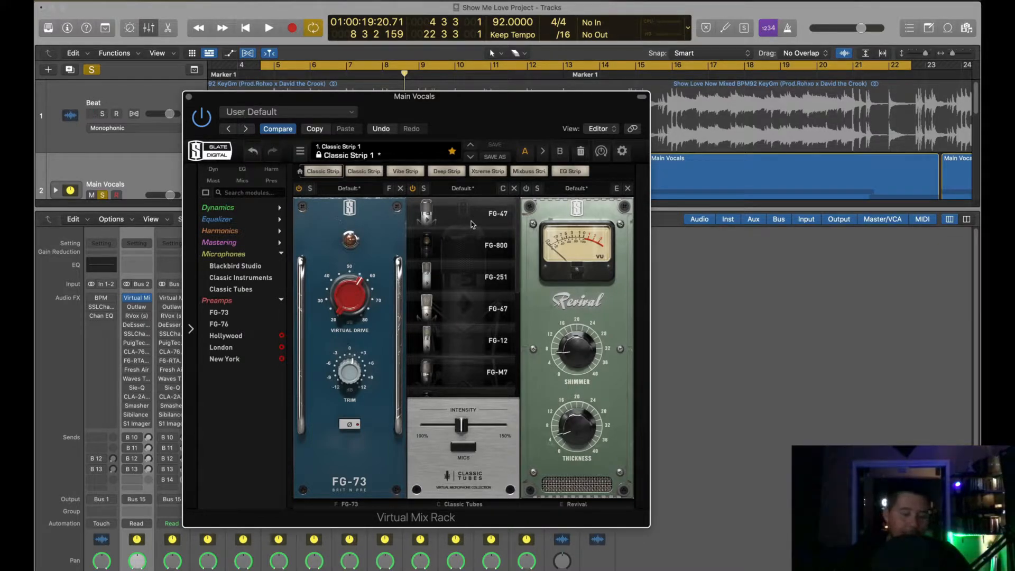
key(space)
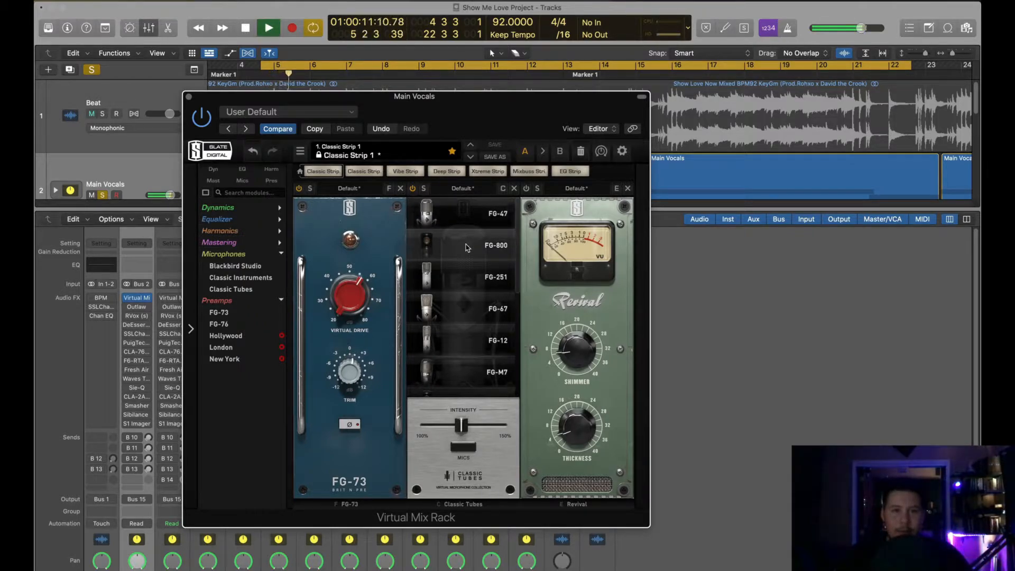
click(470, 276)
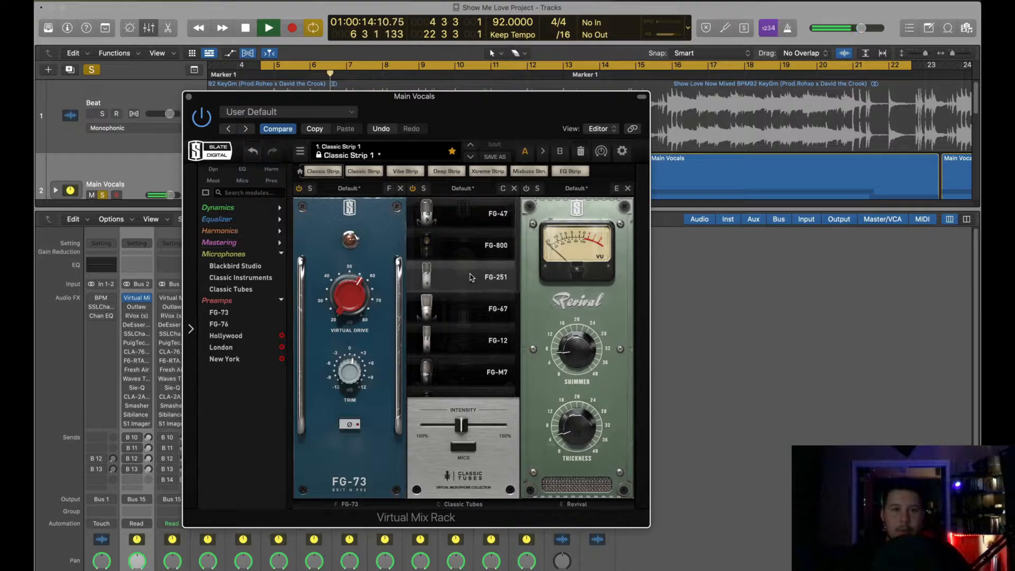
click(473, 305)
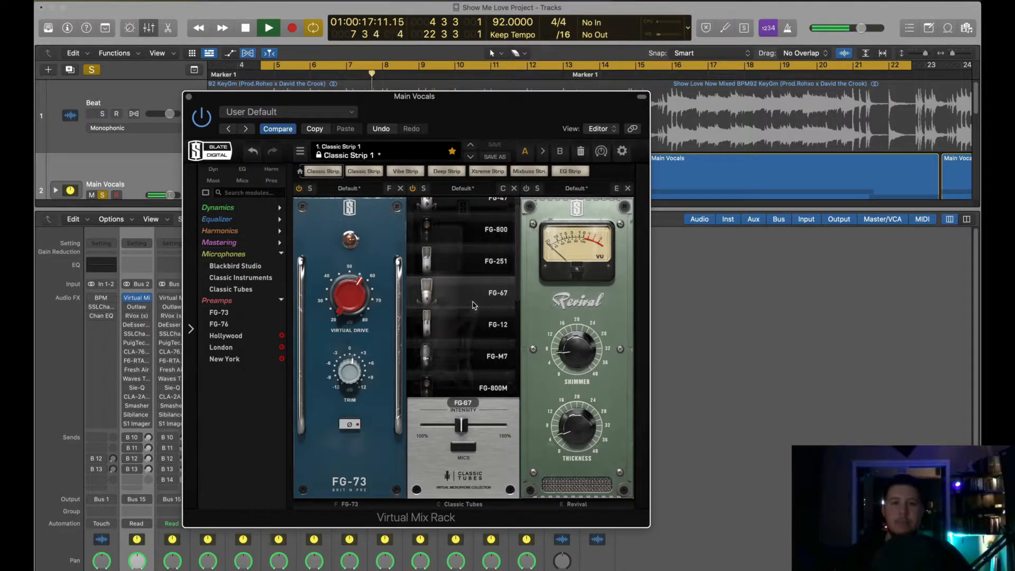
scroll(474, 306, down, 1)
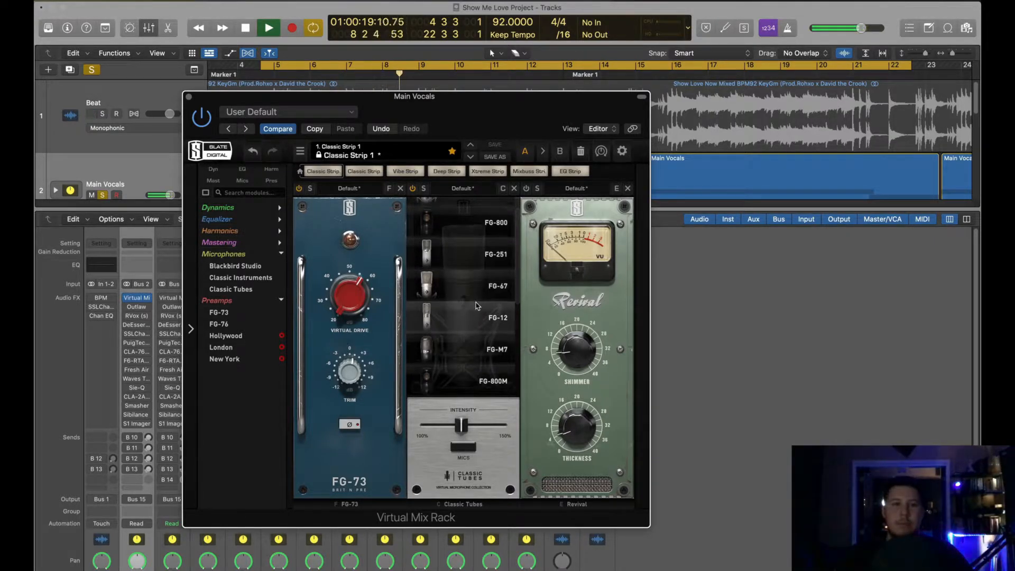
scroll(478, 306, down, 2)
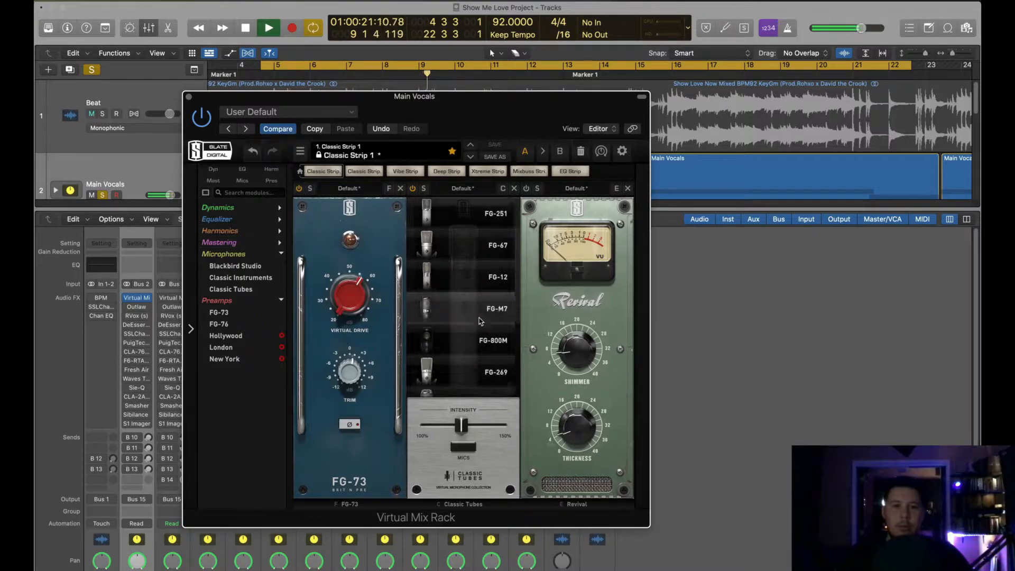
click(480, 309)
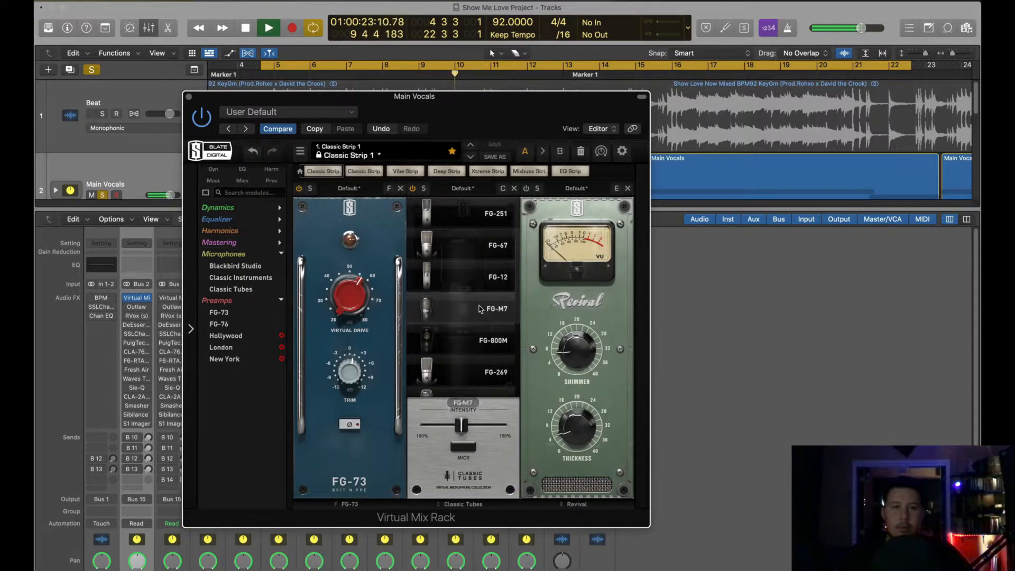
click(475, 343)
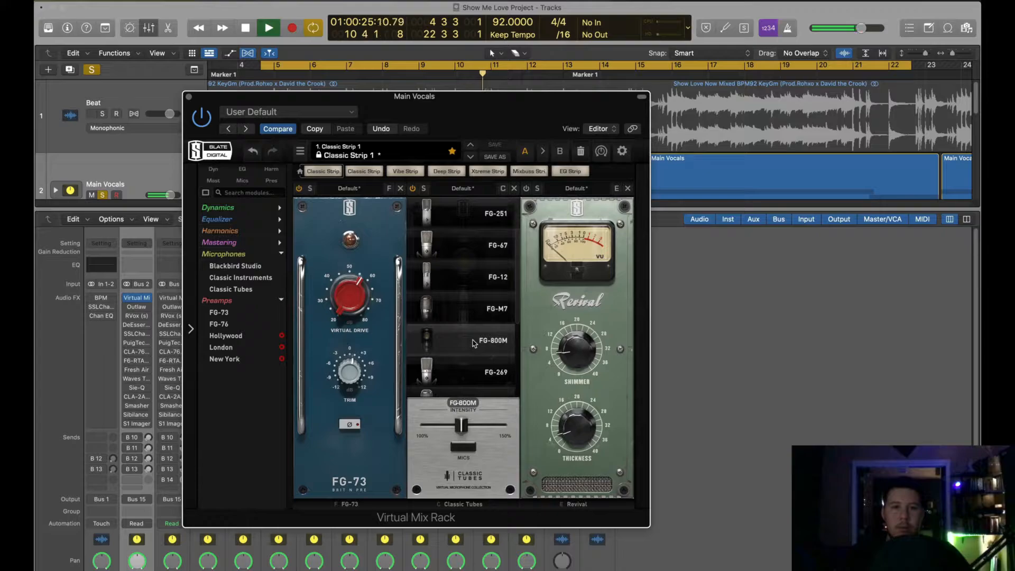
- Audition the FG-269, FG-800, FG-251 and FG-12 microphones in the Classic Tubes module during playback
scroll(474, 344, down, 1)
scroll(474, 343, down, 1)
click(472, 344)
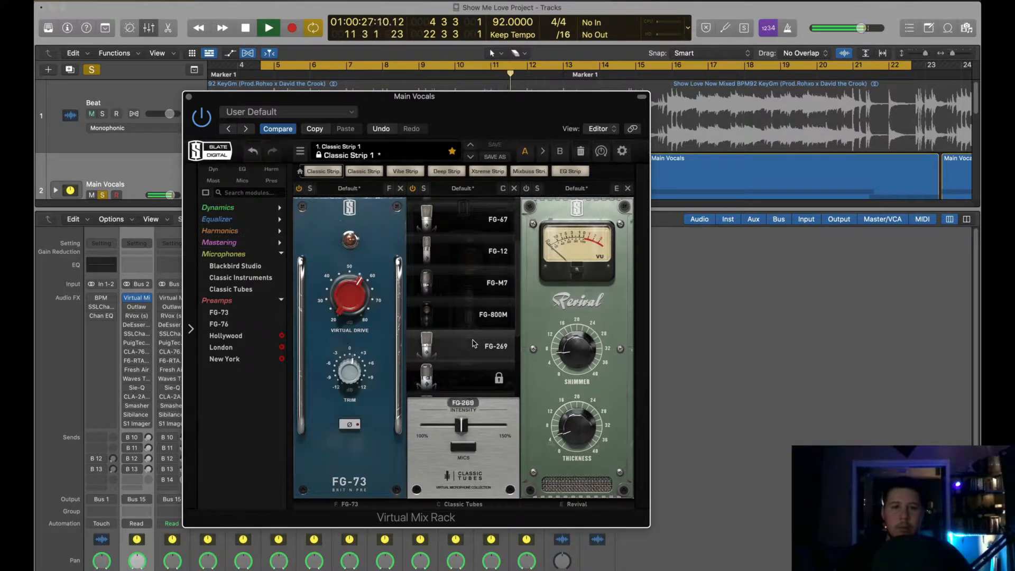
scroll(473, 296, up, 3)
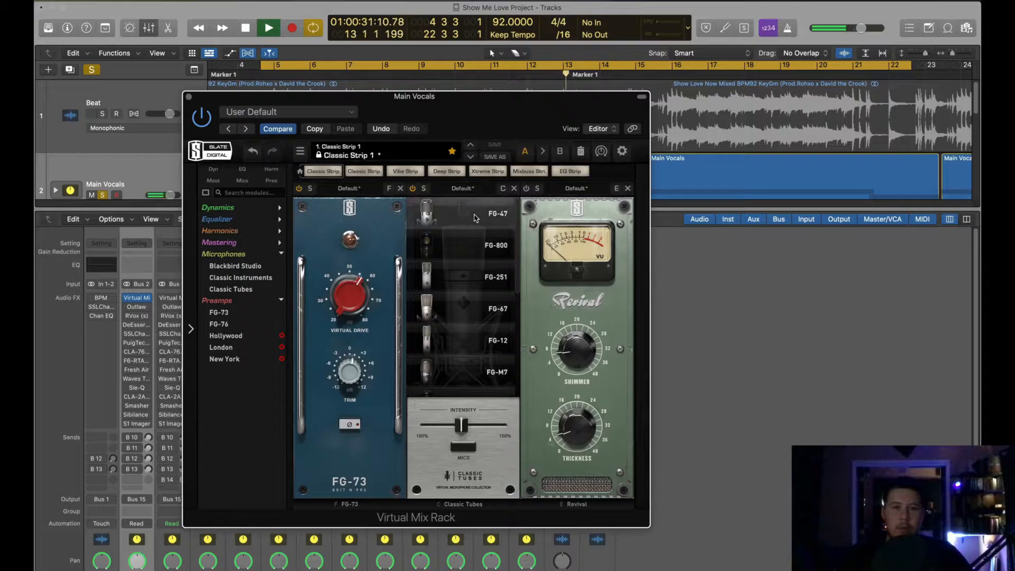
click(474, 245)
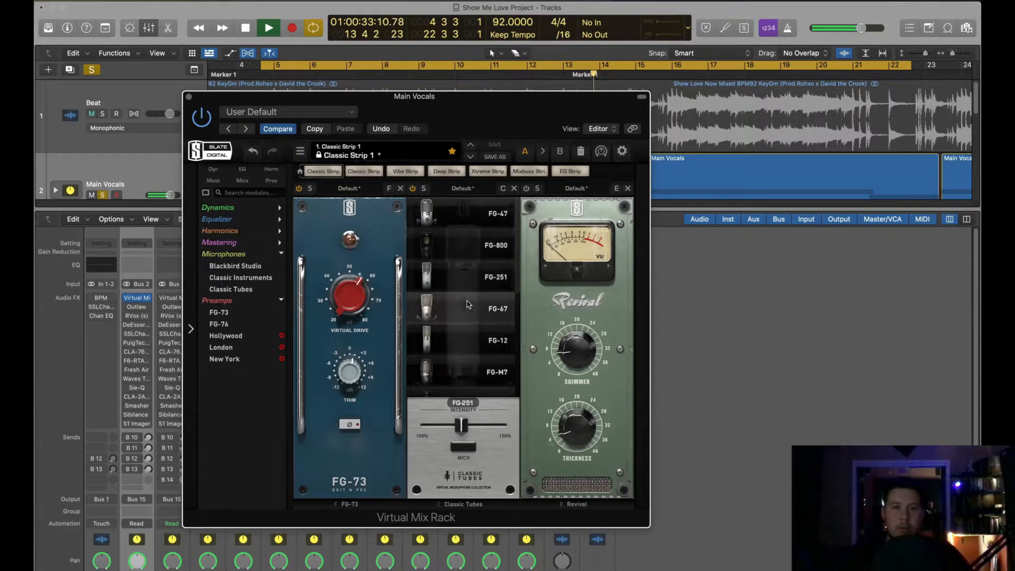
click(461, 339)
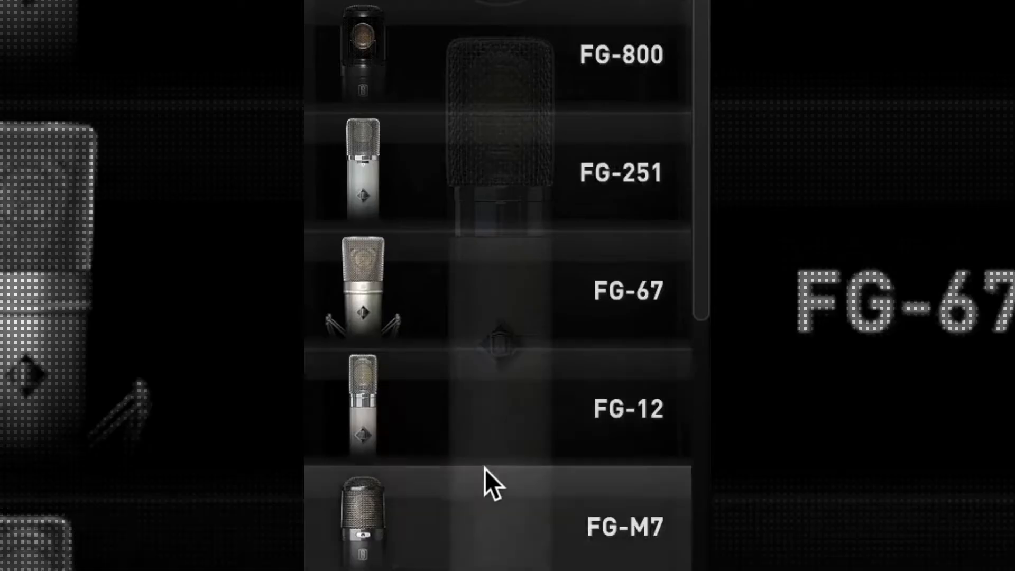
scroll(460, 360, down, 1)
click(484, 470)
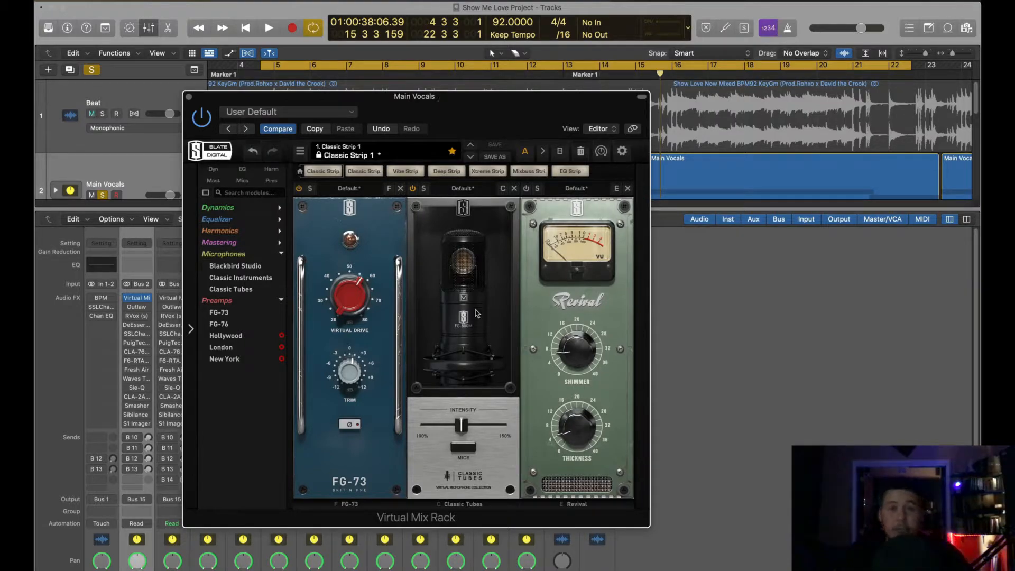
- Look through the Classic Tubes microphone list, close it and switch on the Revival module
click(464, 448)
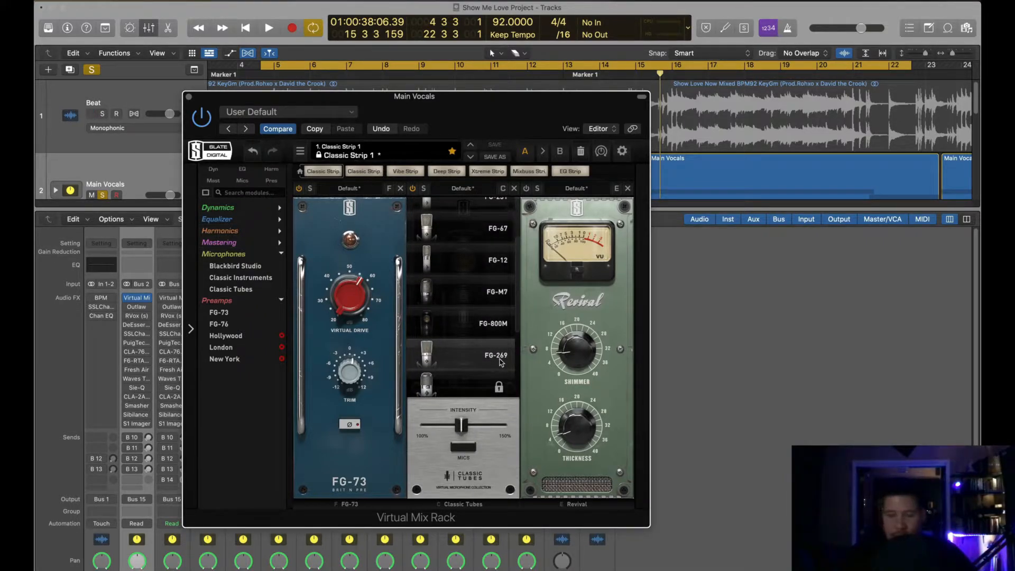
click(460, 454)
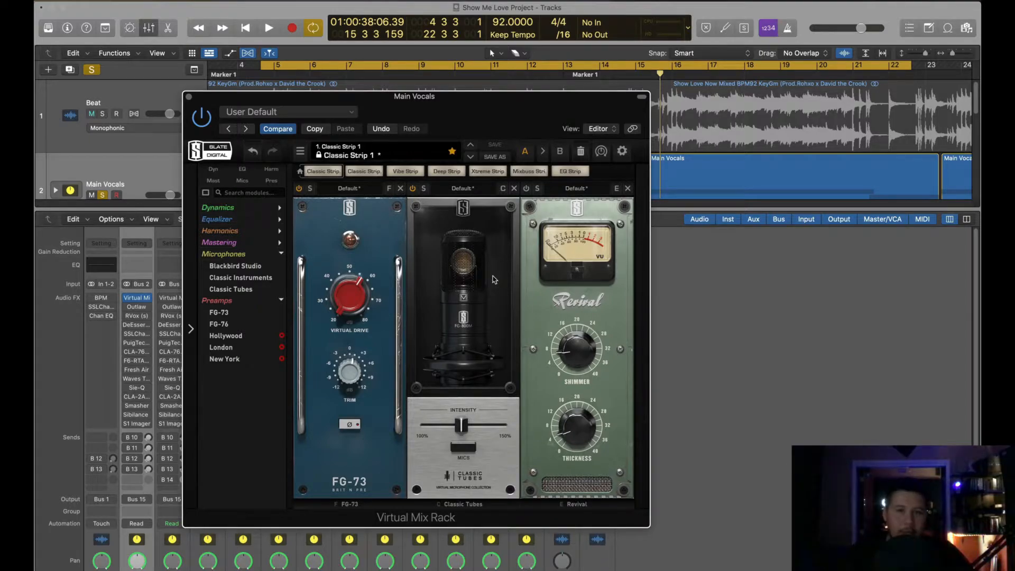
key(space)
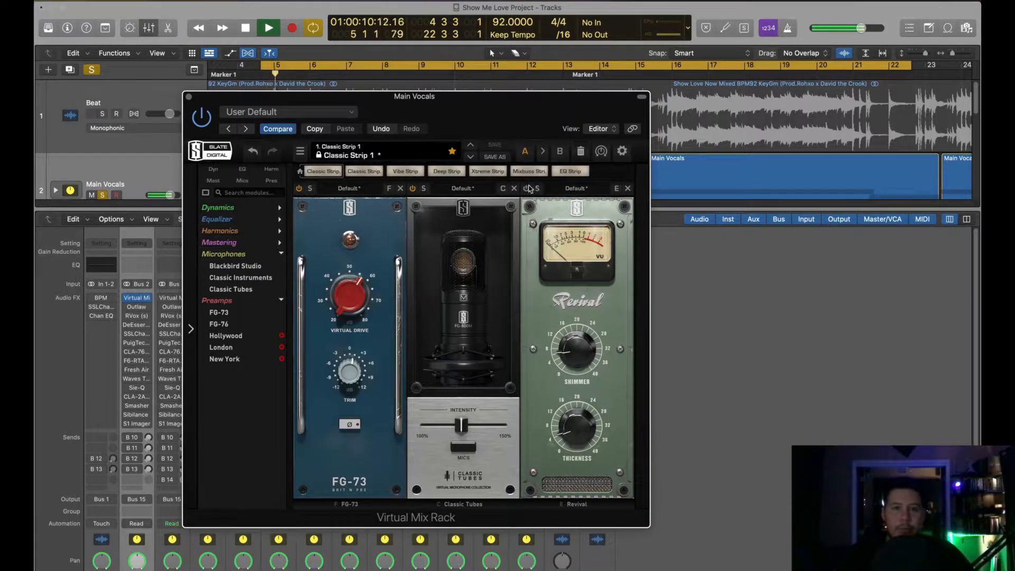
key(space)
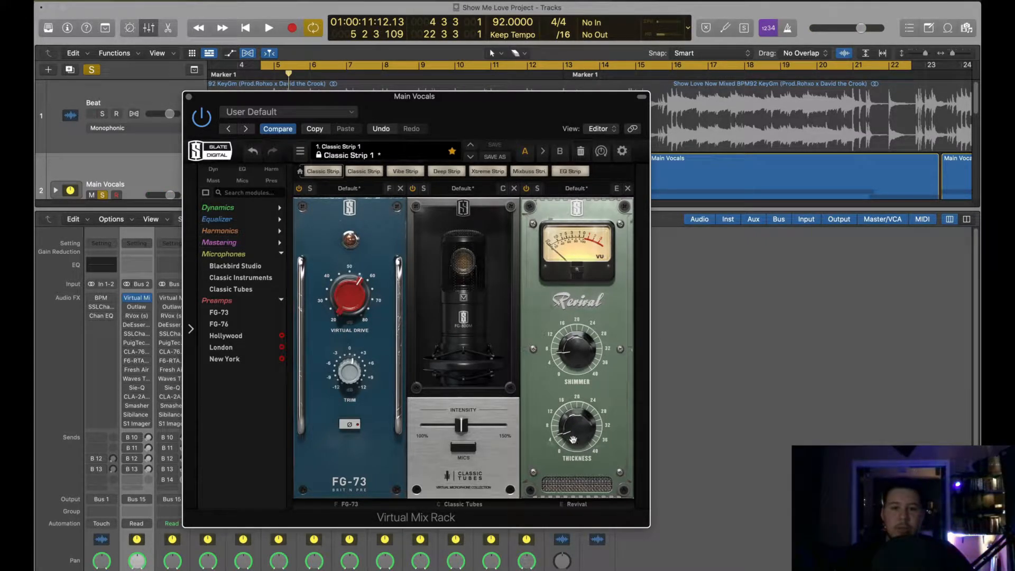
- Resume playback and adjust the Revival module's Shimmer by ear
key(space)
mouse_move(576, 349)
mouse_down()
mouse_move(602, 223)
mouse_move(579, 363)
mouse_up()
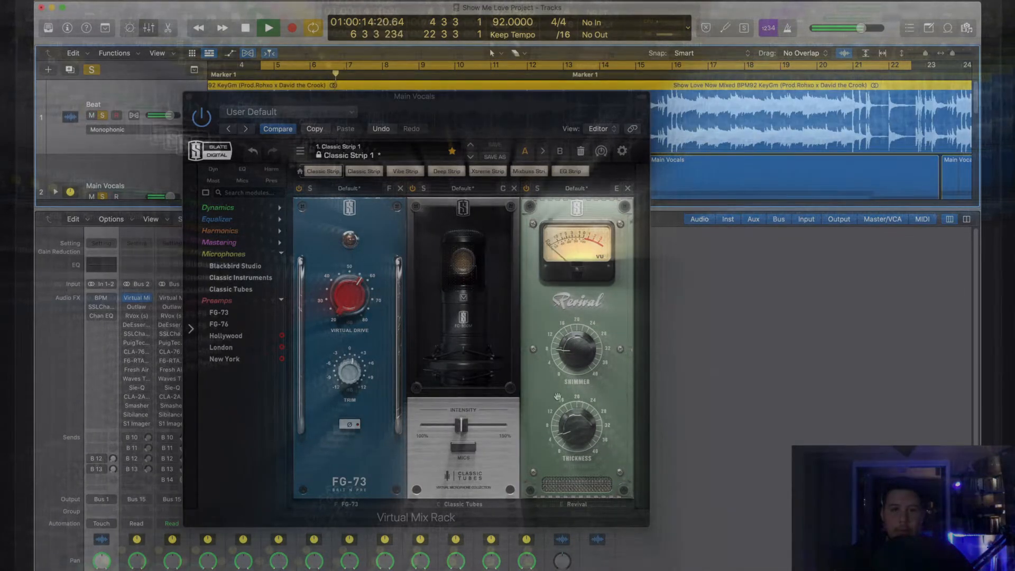
drag(577, 347, 554, 426)
- Compare the mix with Virtual Mix Rack bypassed and active, and close the plug-in window
click(201, 121)
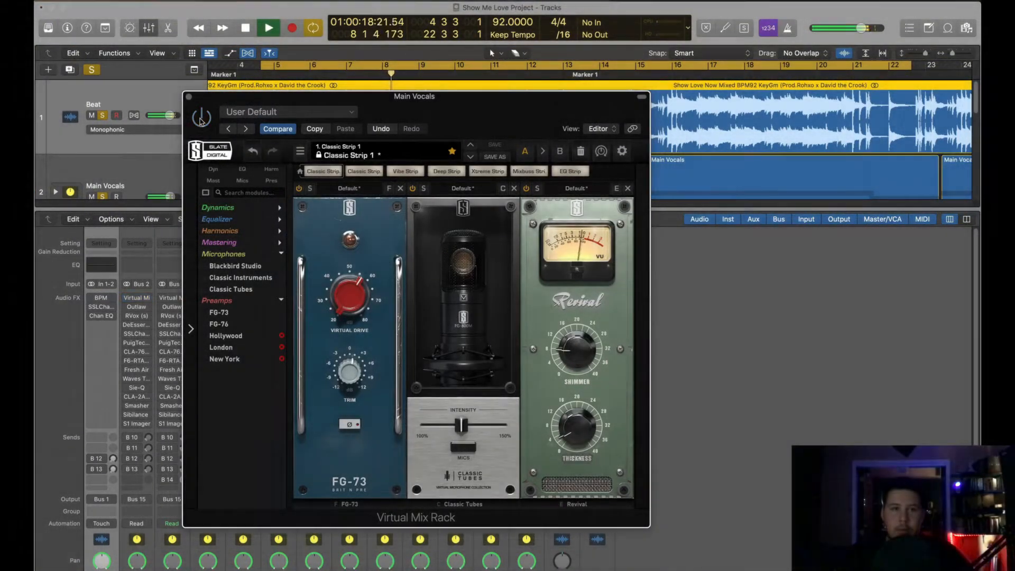
click(201, 121)
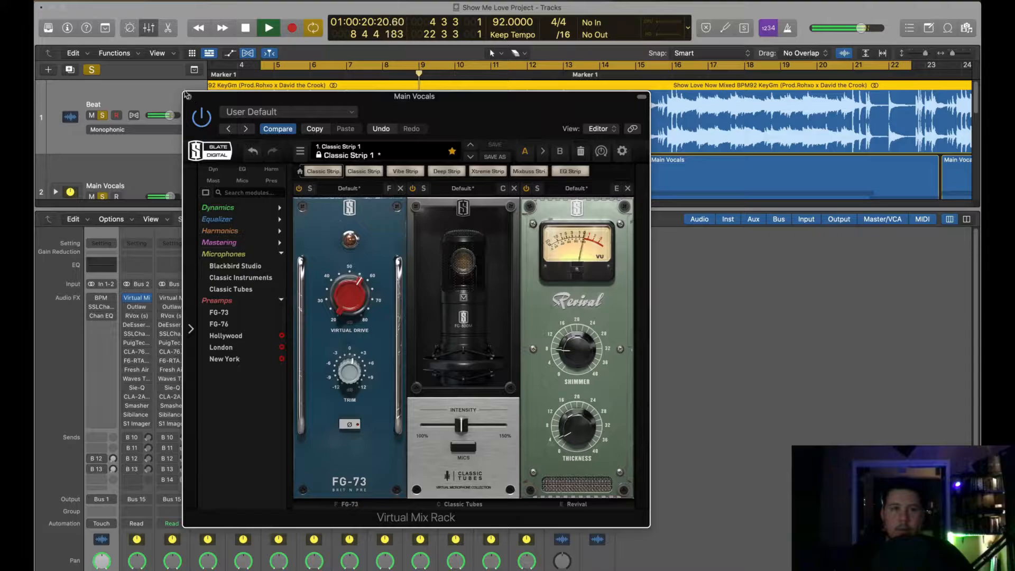
click(188, 97)
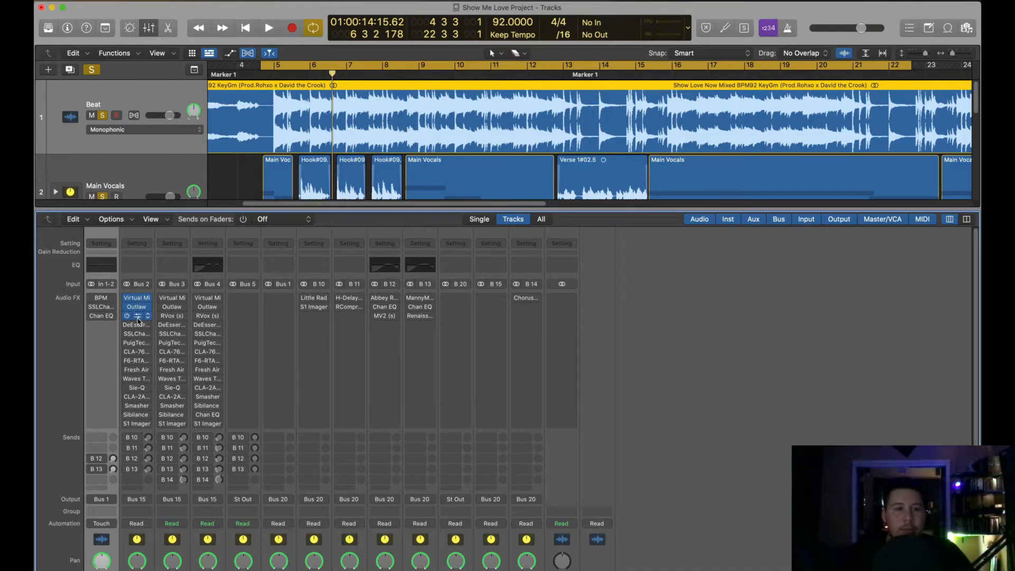
- Open RVox on the Main Vocals and audition heavy compression down to -19.4 during playback
click(137, 317)
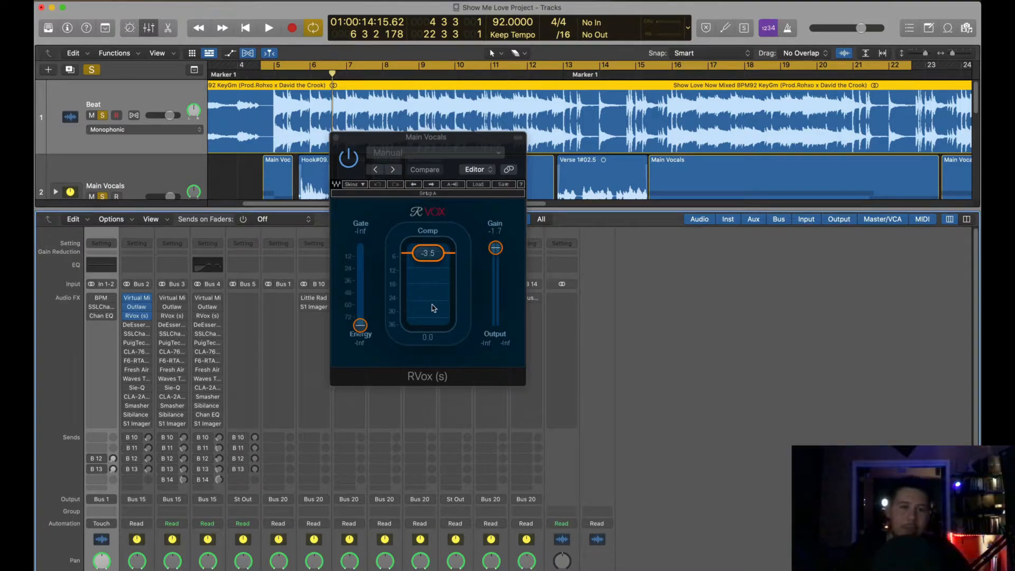
key(space)
scroll(432, 304, down, 5)
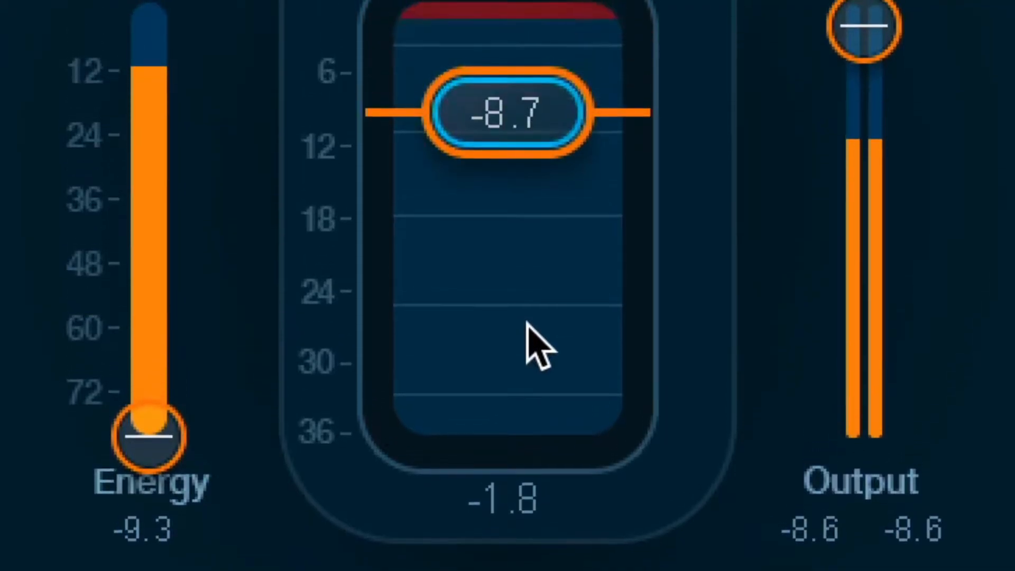
scroll(527, 323, down, 10)
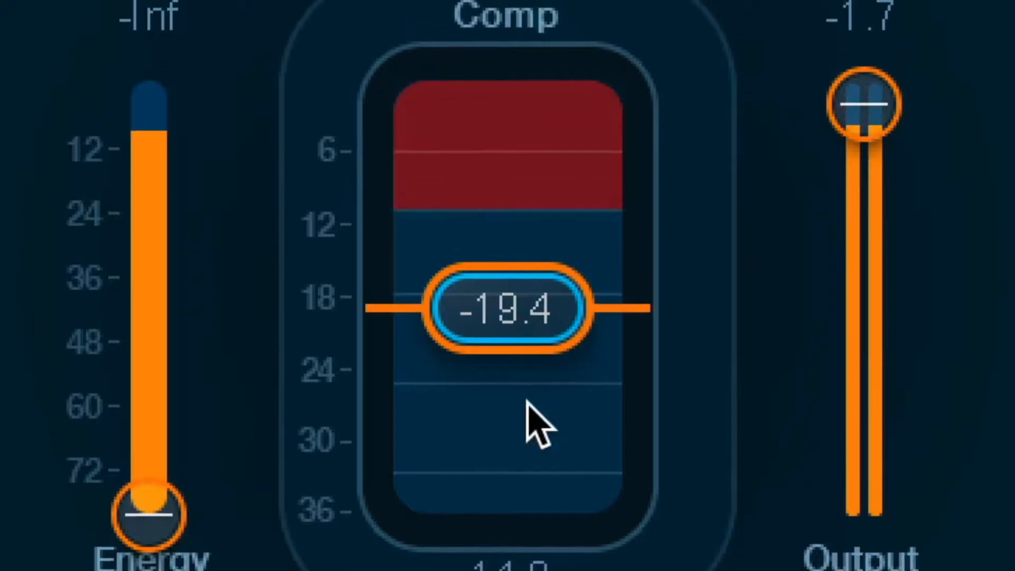
- Ease the RVox compression by ear to -3.0 and close the plug-in
scroll(527, 404, up, 12)
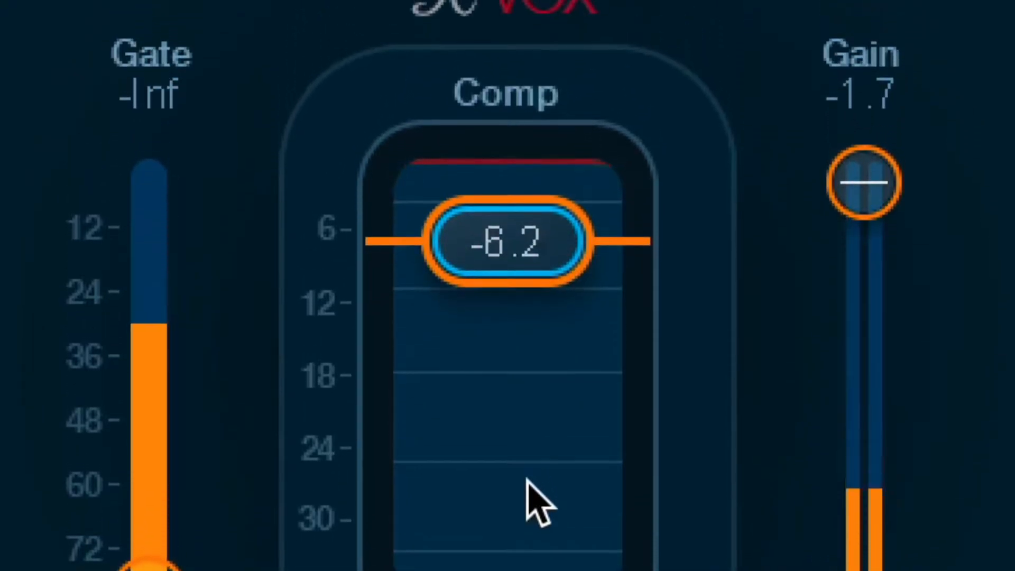
scroll(527, 480, up, 4)
scroll(527, 480, down, 2)
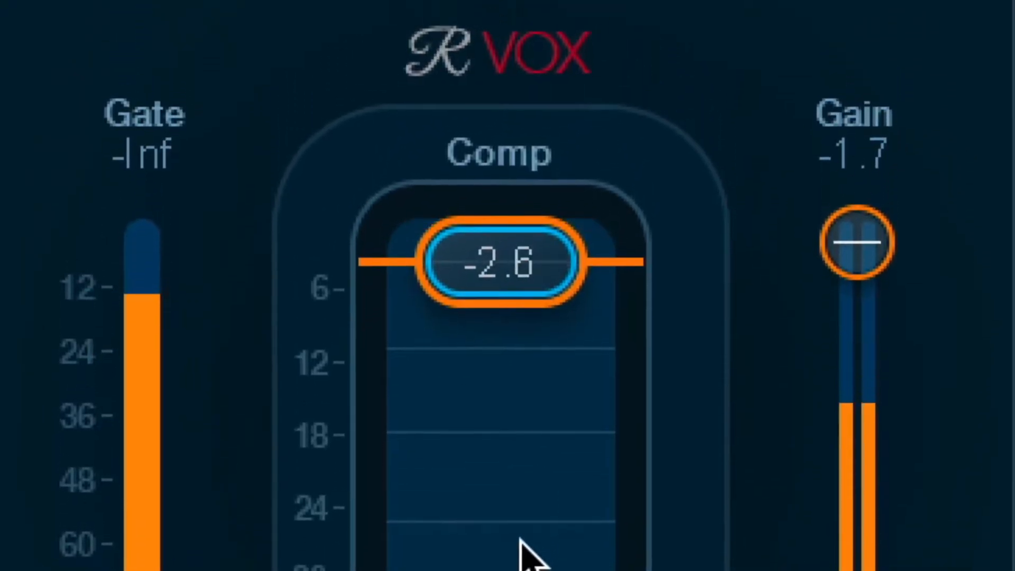
scroll(521, 540, up, 1)
scroll(453, 488, down, 2)
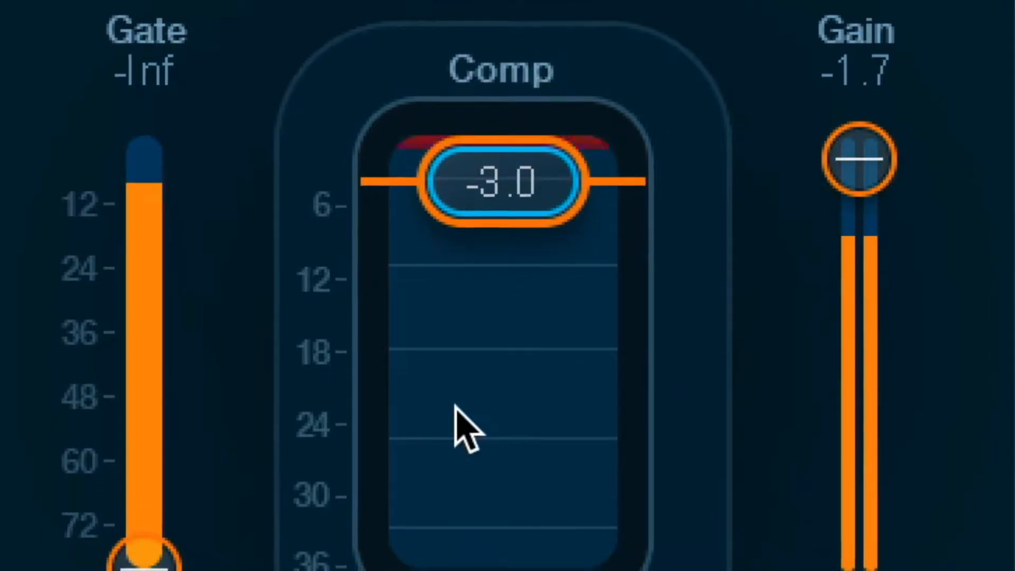
scroll(851, 341, down, 1)
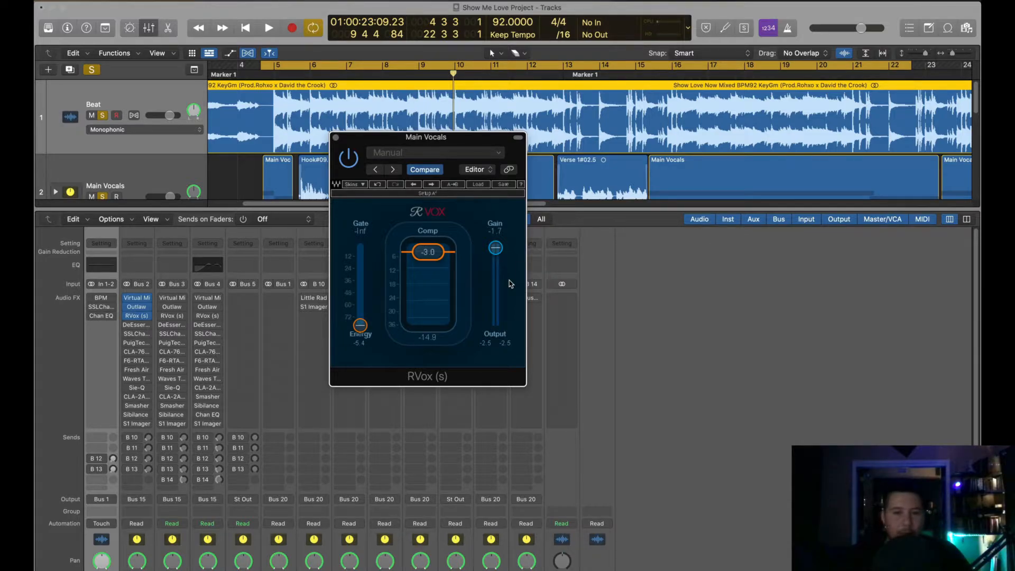
click(336, 138)
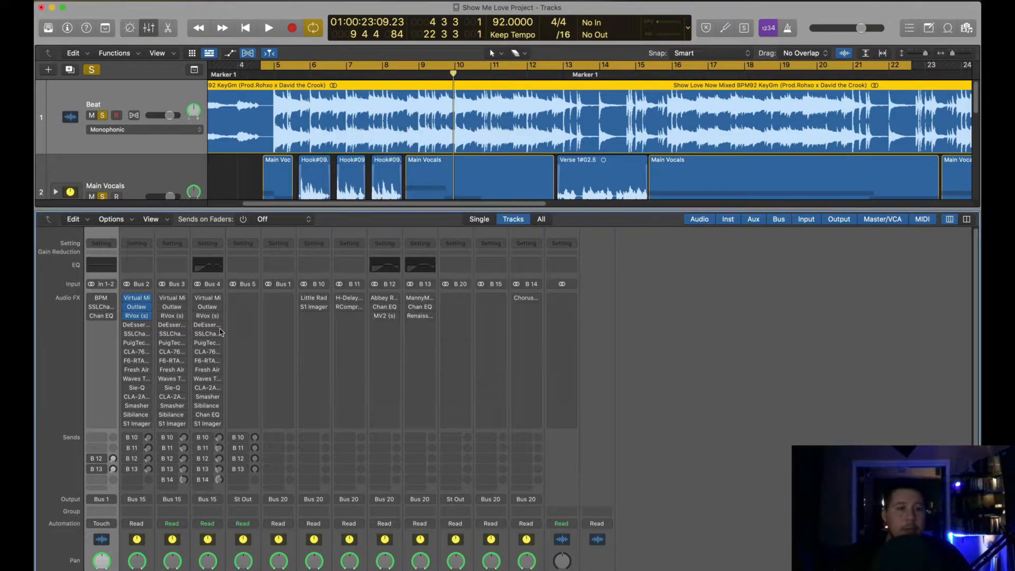
- Open the DeEsser on the Main Vocals and prepare to hear the vocal alone from late in bar 5 with cycle off
click(135, 325)
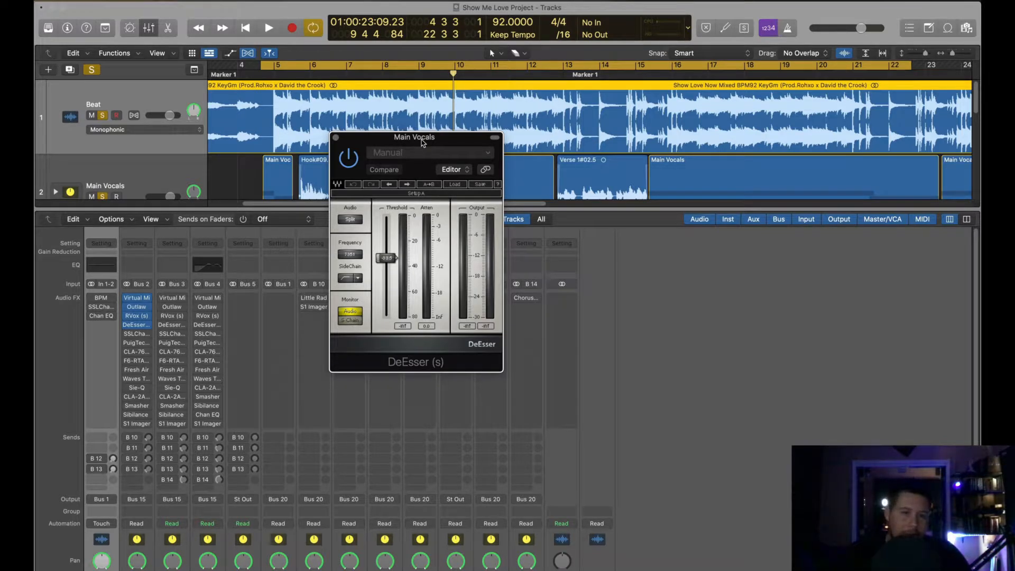
key(space)
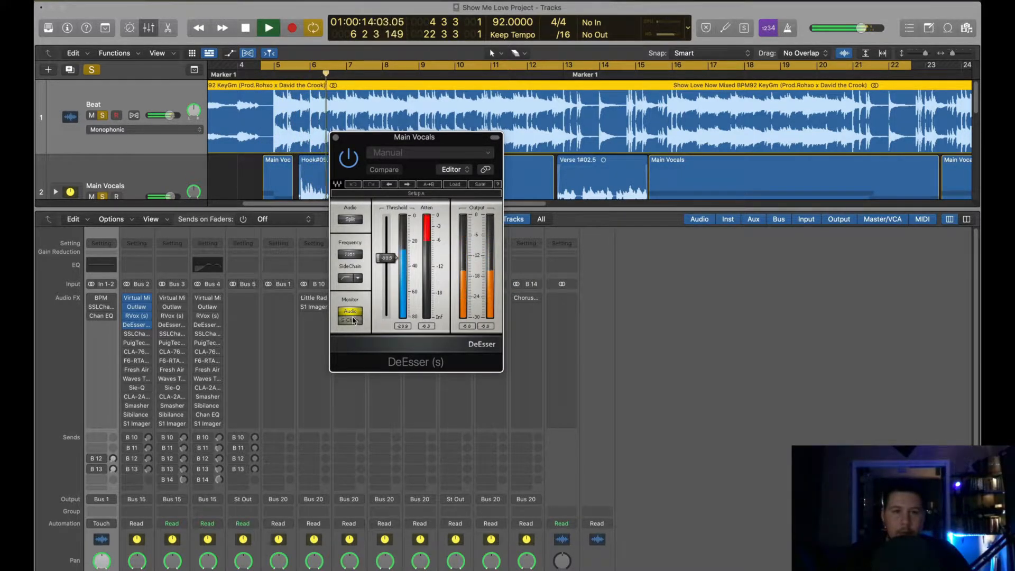
key(space)
click(298, 229)
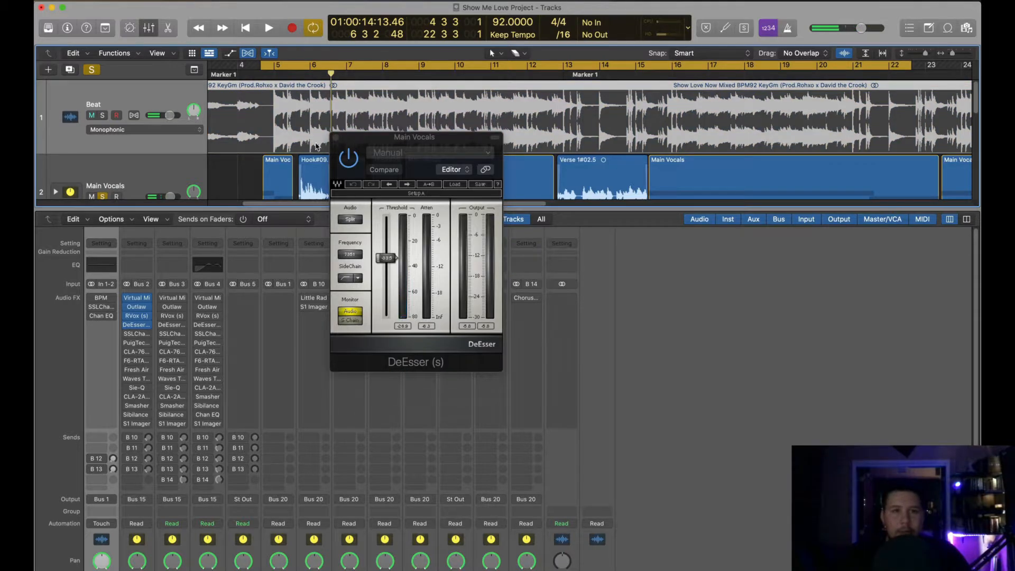
click(300, 75)
click(295, 63)
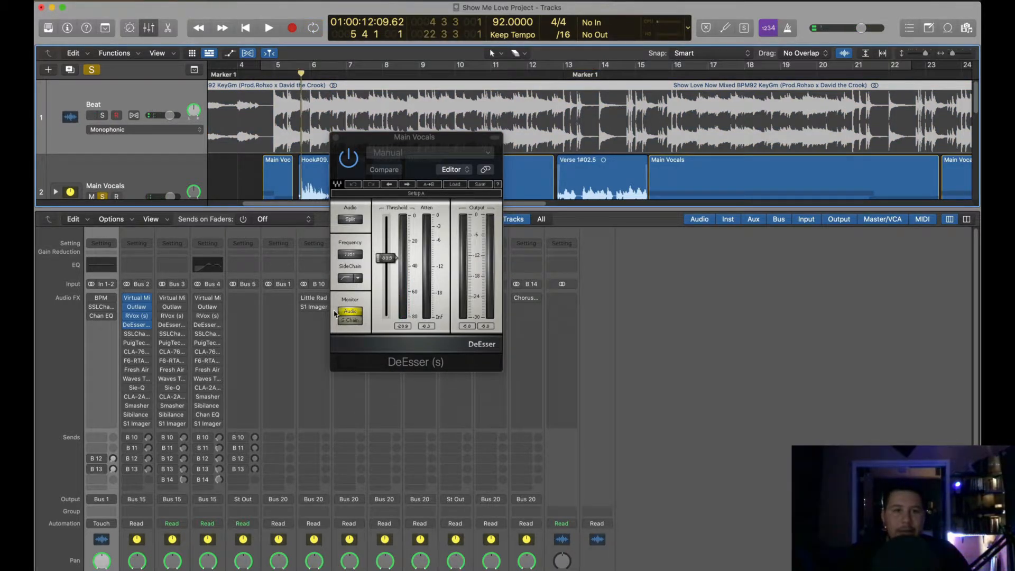
- Listen to the DeEsser's sidechain signal during playback and return its monitoring to Audio
click(358, 322)
key(space)
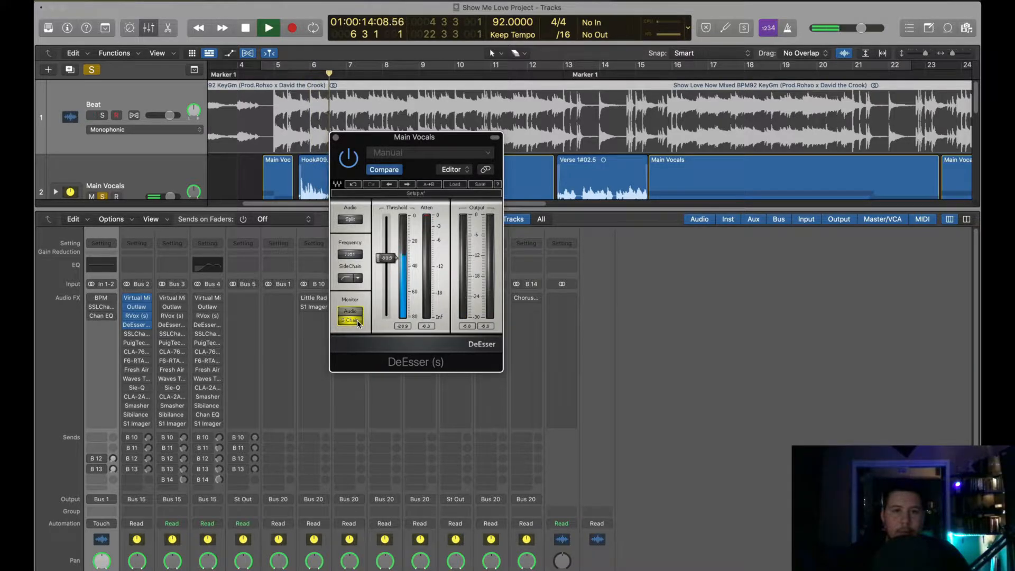
key(space)
click(350, 311)
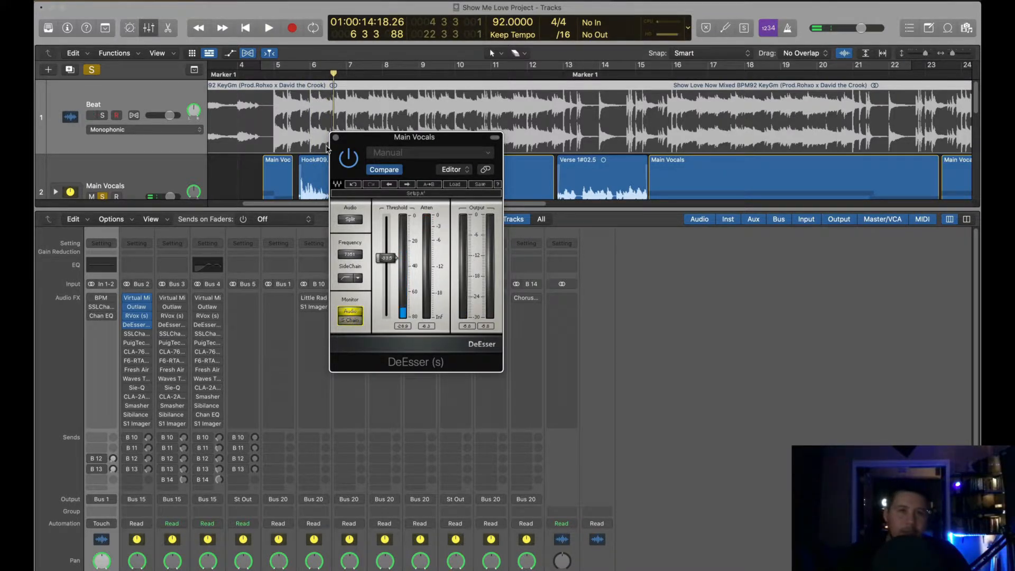
- Replay the hook from bar 5 through the DeEsser, turn cycle back on and close the plug-in
click(293, 75)
key(space)
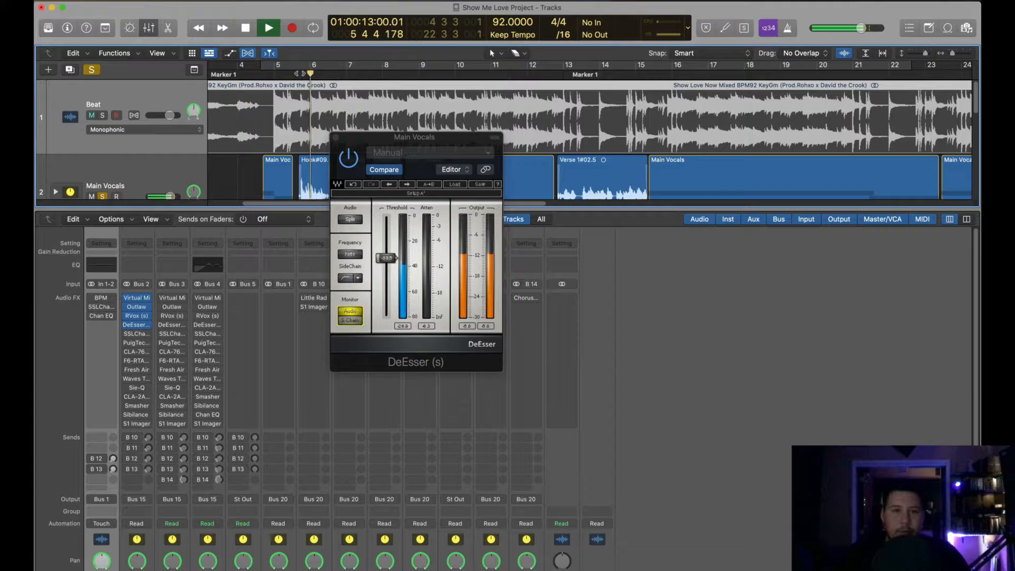
click(295, 69)
key(space)
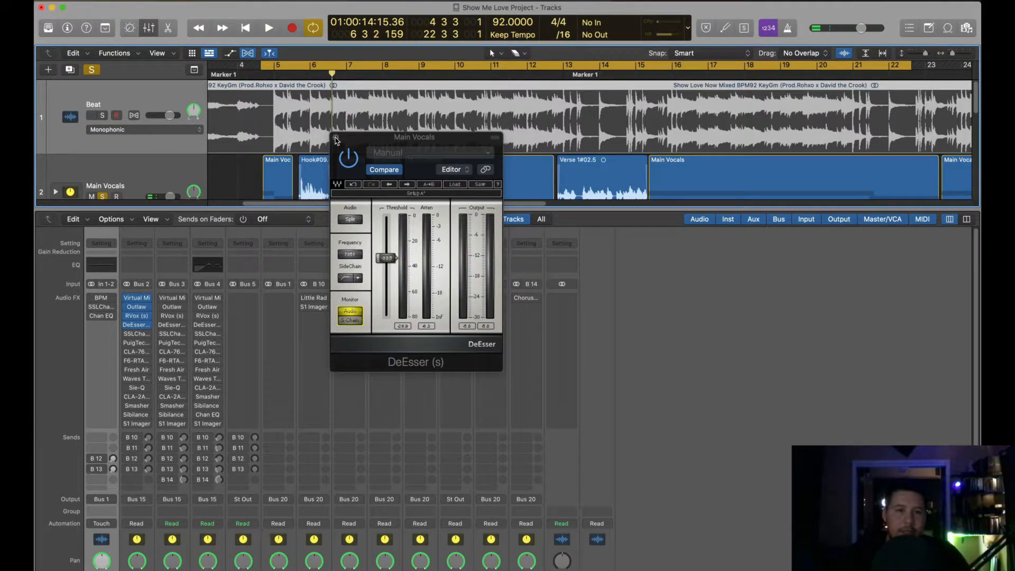
click(336, 139)
- Open SSLChannel on the Main Vocals and try its phase switch during playback
click(136, 334)
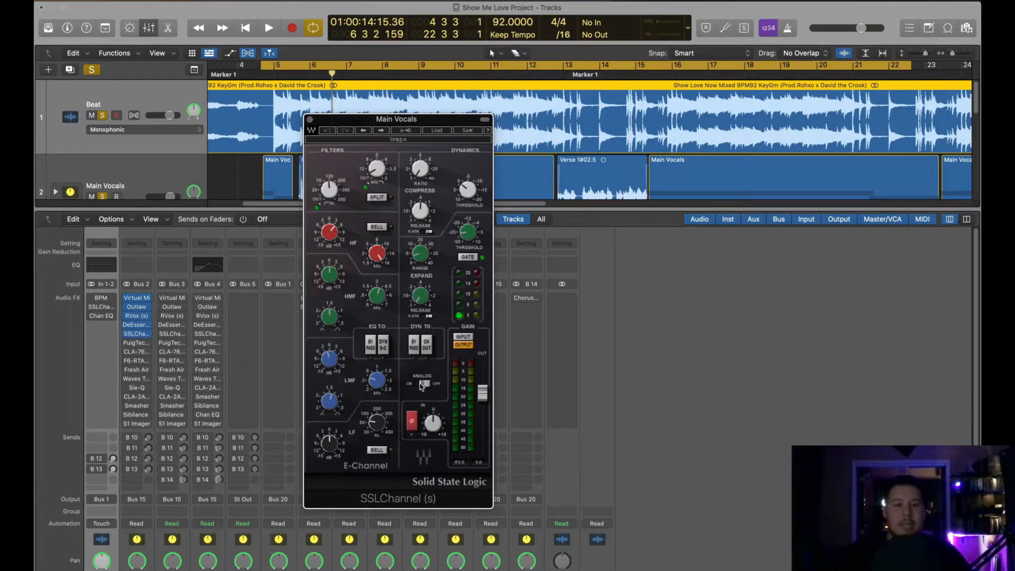
mouse_move(336, 198)
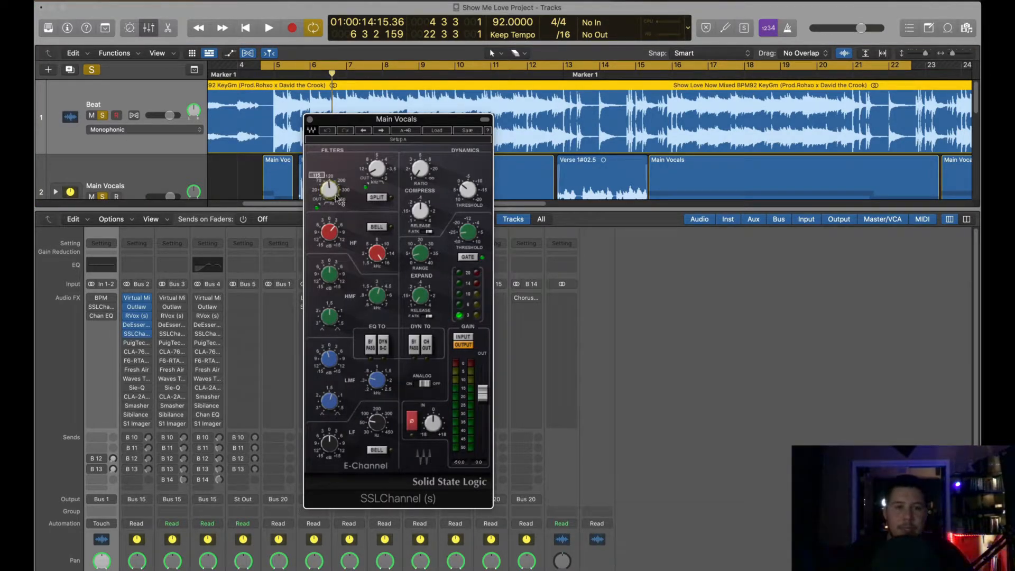
key(space)
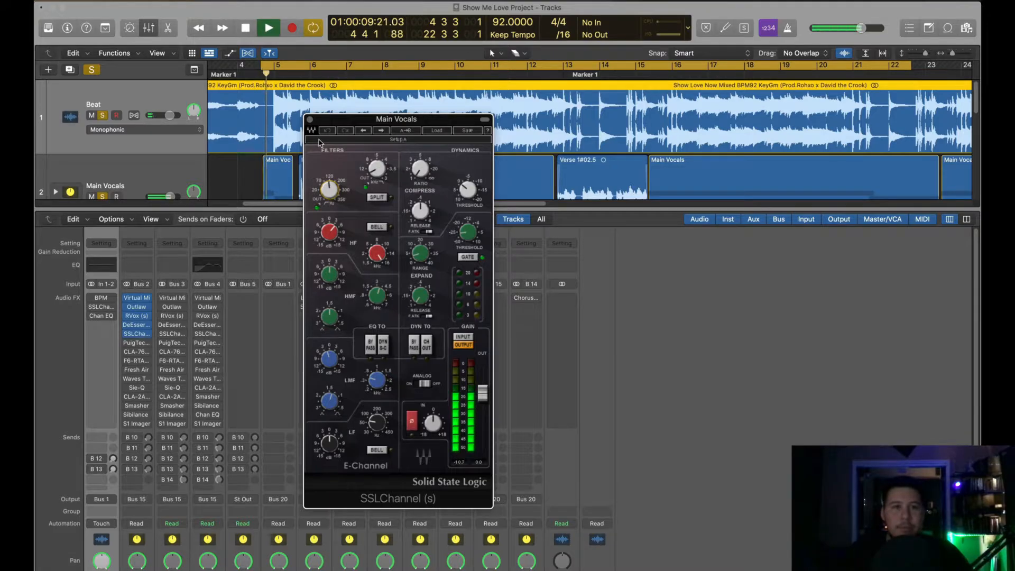
click(485, 120)
click(485, 120)
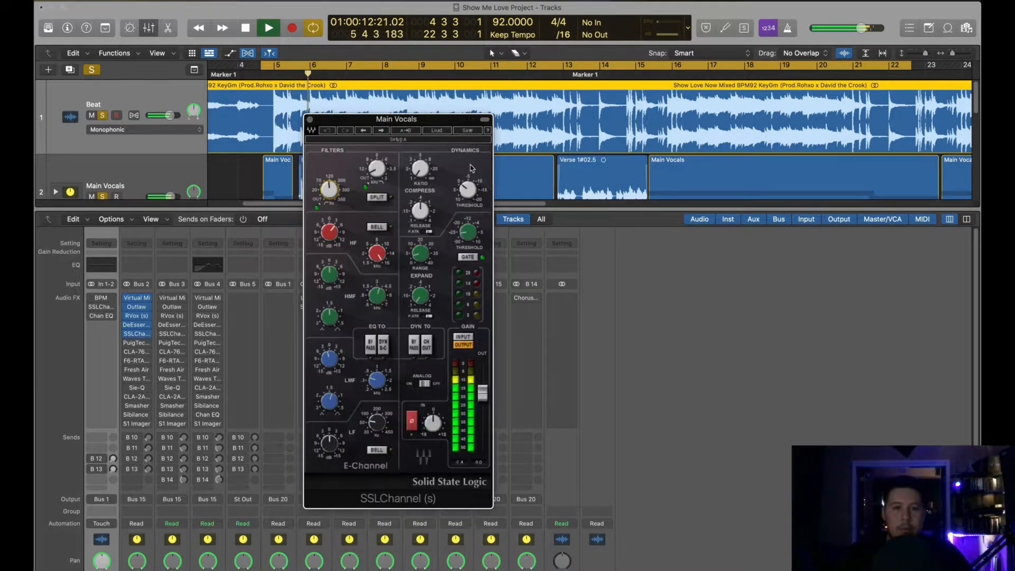
click(412, 424)
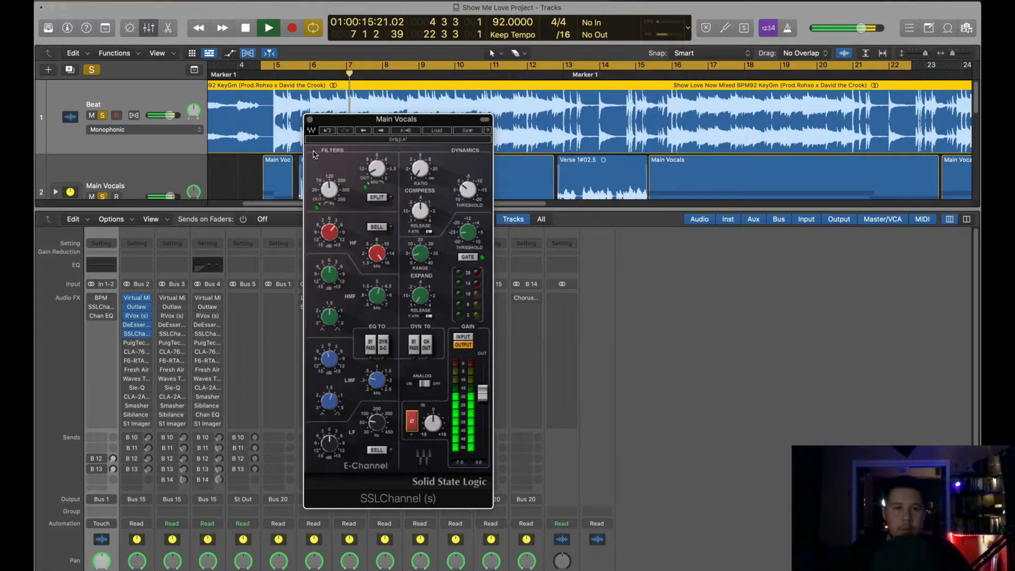
- Adjust the SSLChannel's high-pass and low-pass filters, HF gain and LMF gain by ear during playback
mouse_move(329, 190)
mouse_down()
mouse_move(329, 180)
mouse_move(329, 193)
mouse_up()
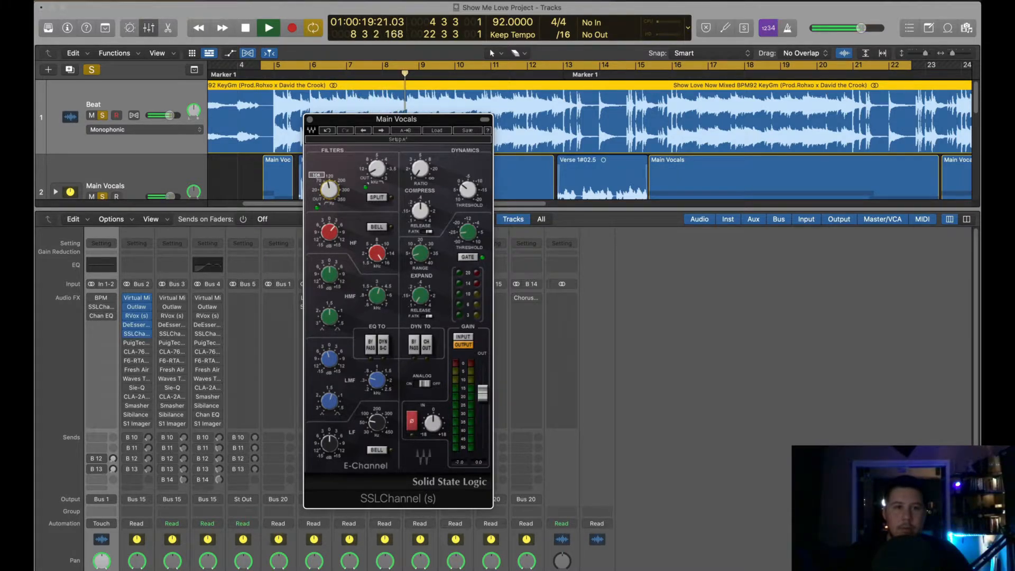
mouse_move(378, 170)
mouse_down()
mouse_move(377, 138)
mouse_move(381, 164)
mouse_up()
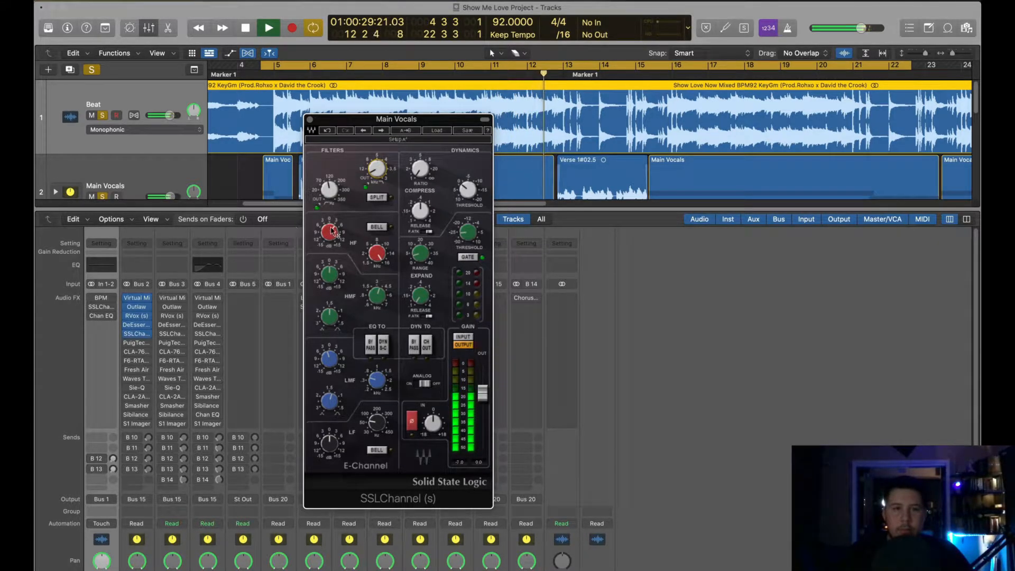
mouse_move(323, 235)
mouse_down()
mouse_move(324, 212)
mouse_move(323, 235)
mouse_up()
drag(329, 359, 329, 385)
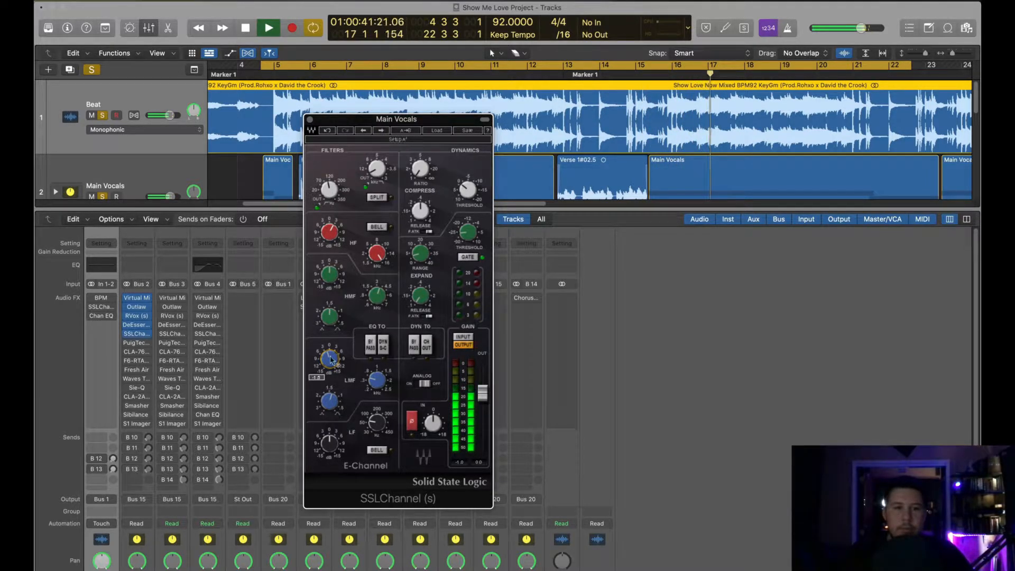
key(space)
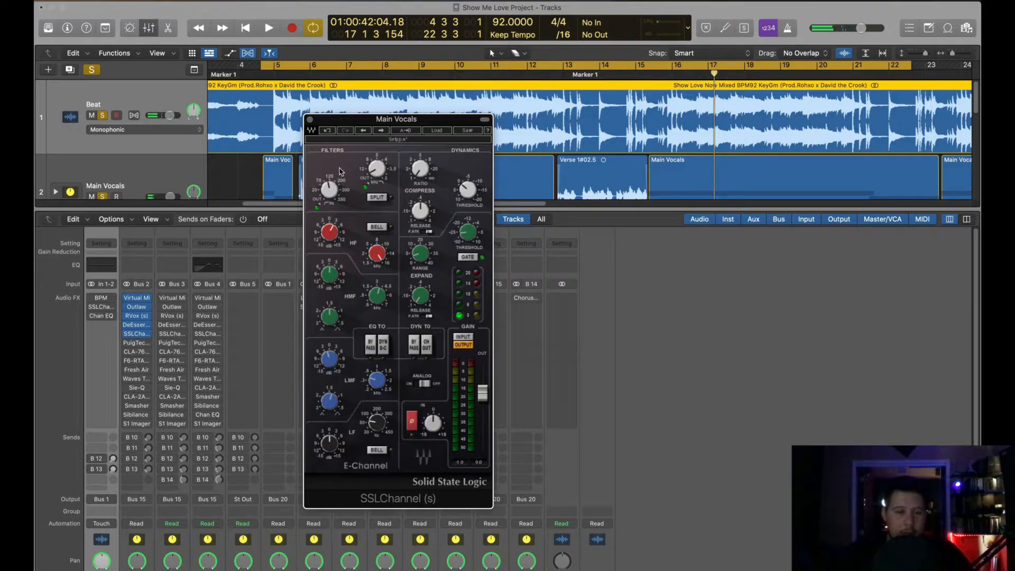
- Review the SSLChannel's filter and HF settings and adjust the LMF gain by ear on the soloed Main Vocals
click(339, 196)
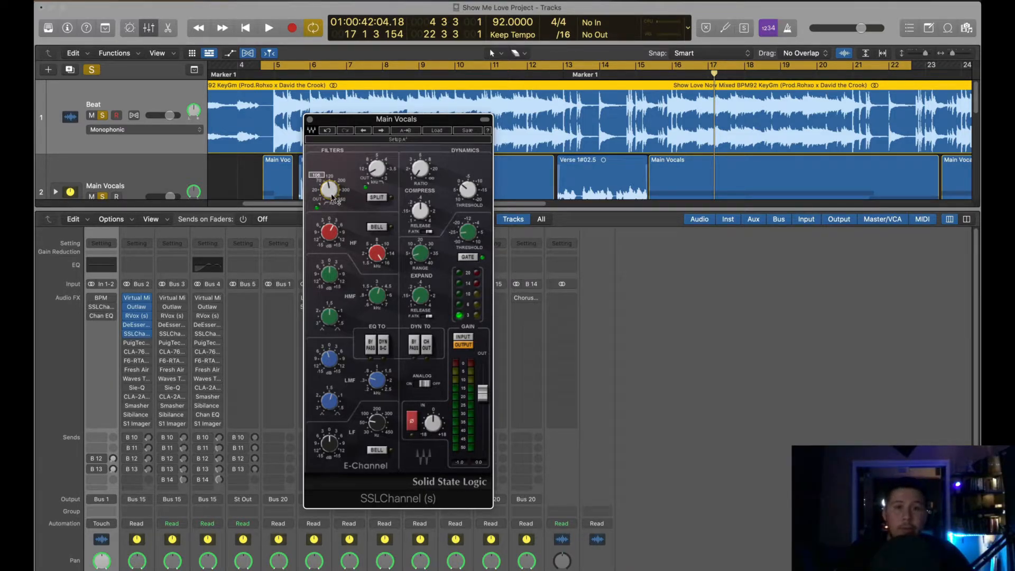
mouse_move(384, 171)
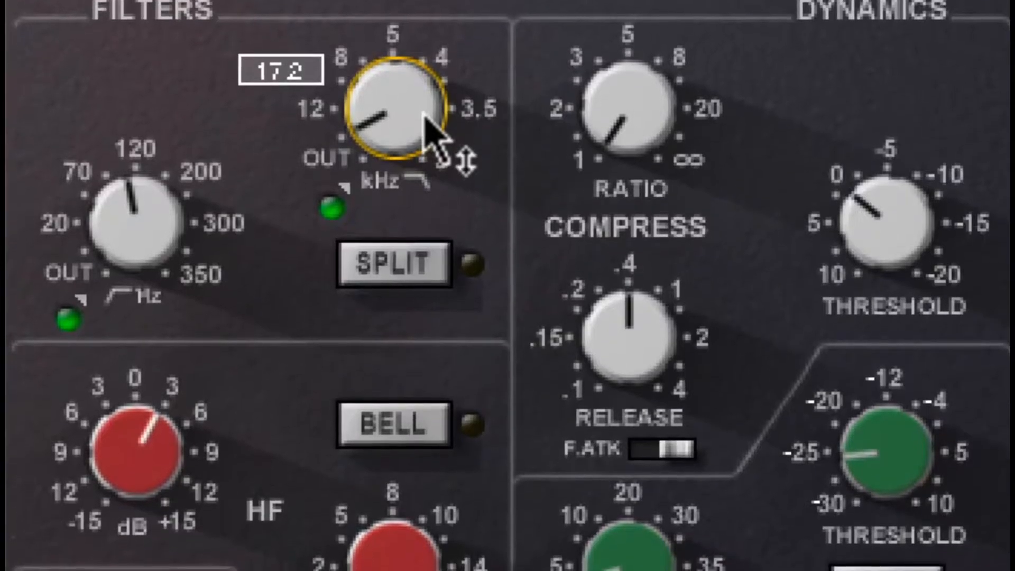
drag(382, 169, 383, 171)
drag(424, 106, 427, 81)
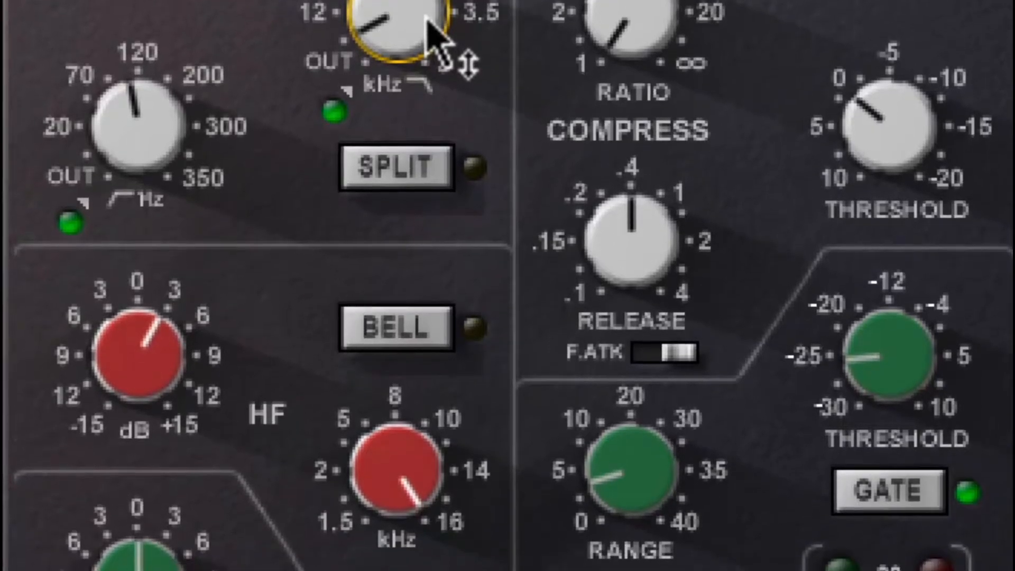
click(409, 500)
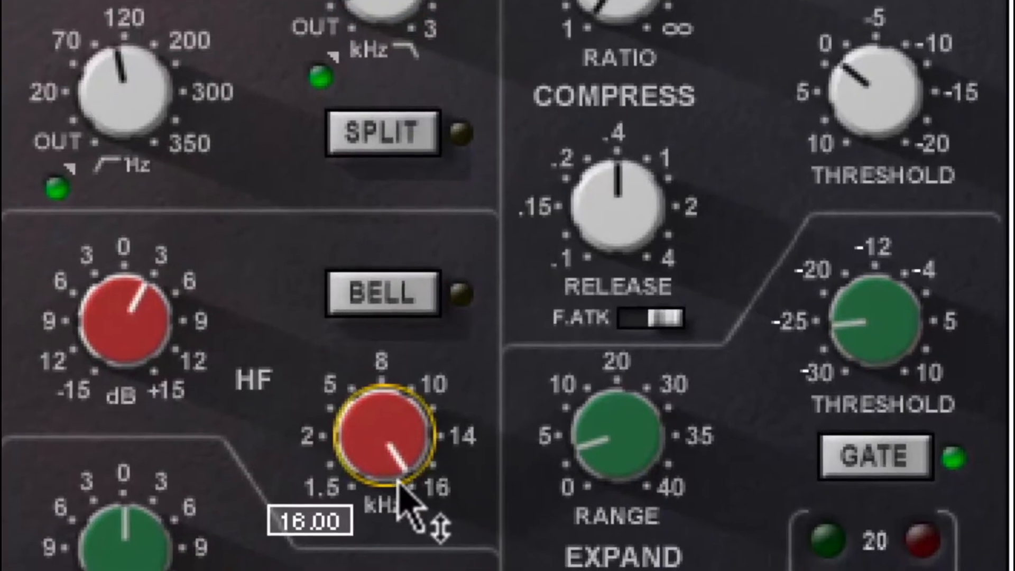
click(158, 307)
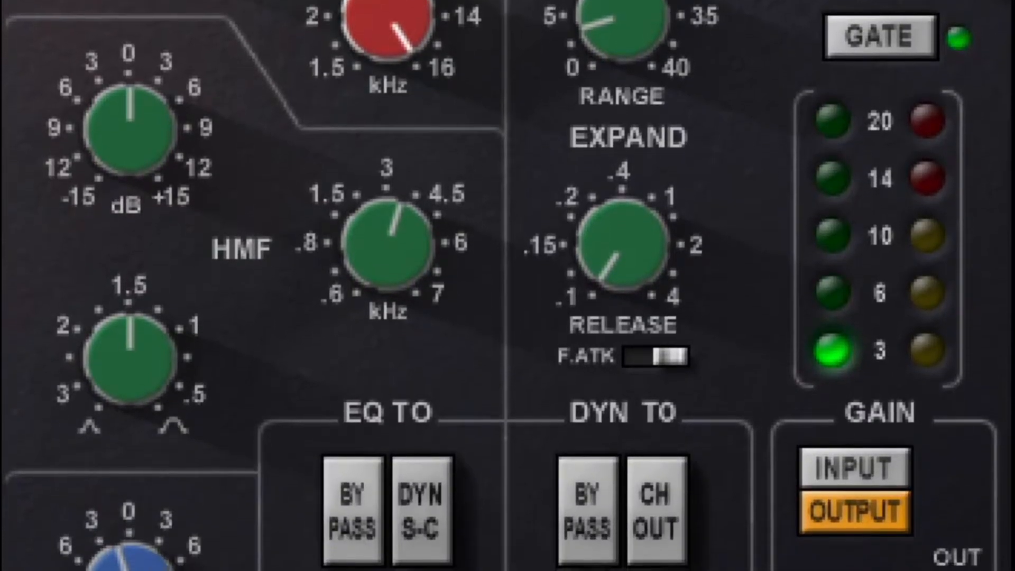
drag(108, 547, 108, 508)
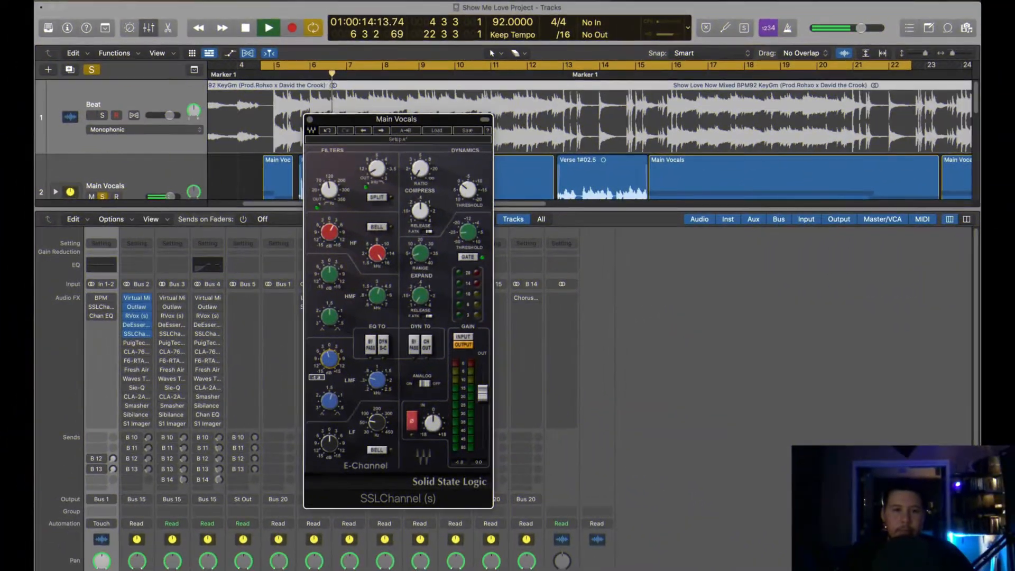
key(space)
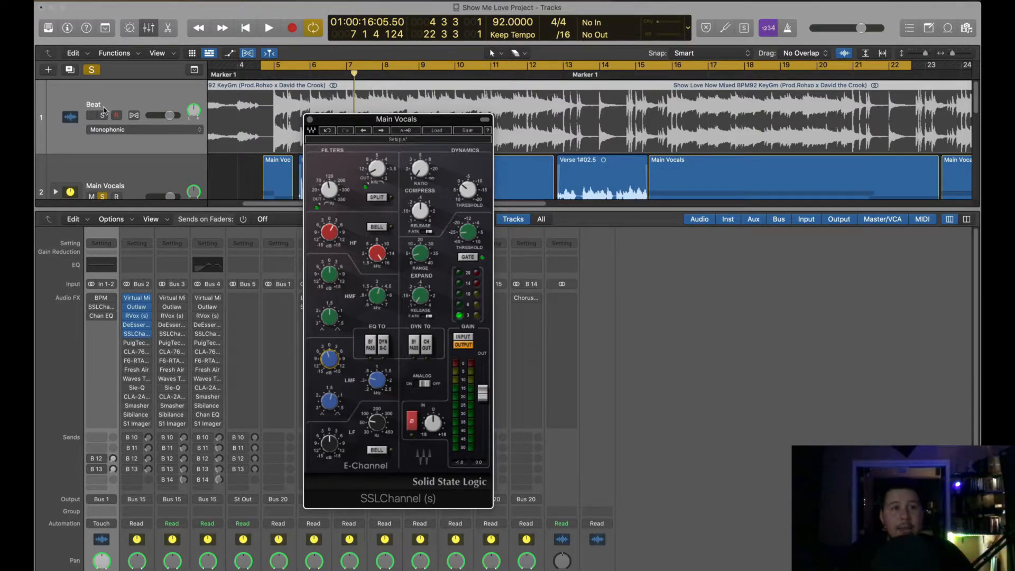
- Play the full mix from just before bar 5 with all solos and cycle switched off
click(88, 68)
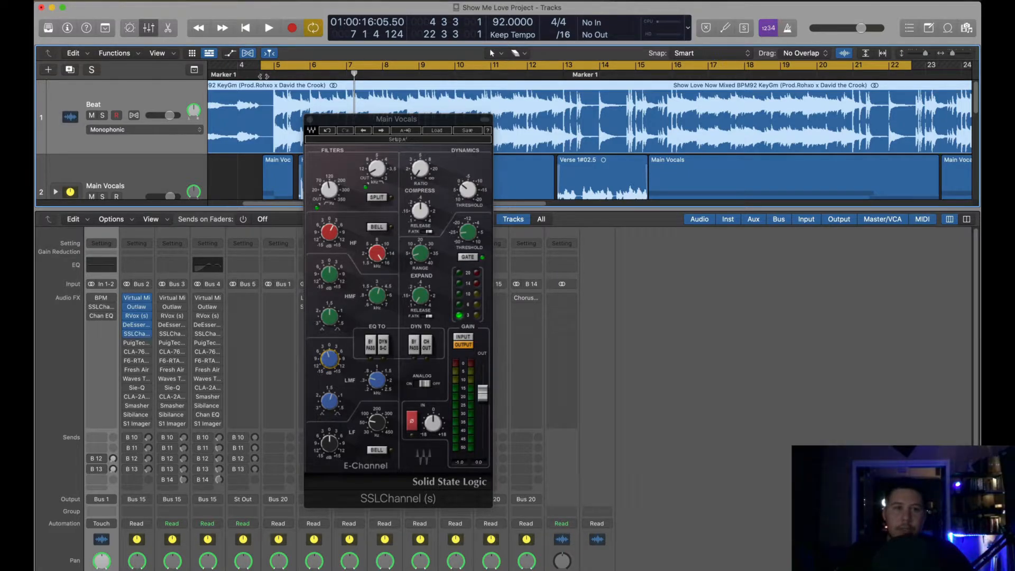
click(265, 74)
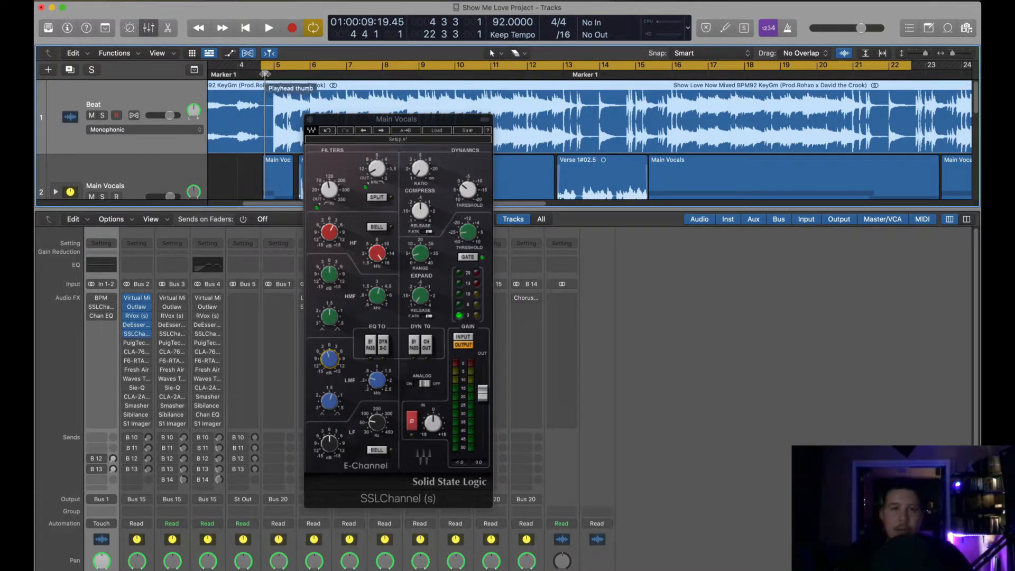
key(c)
key(space)
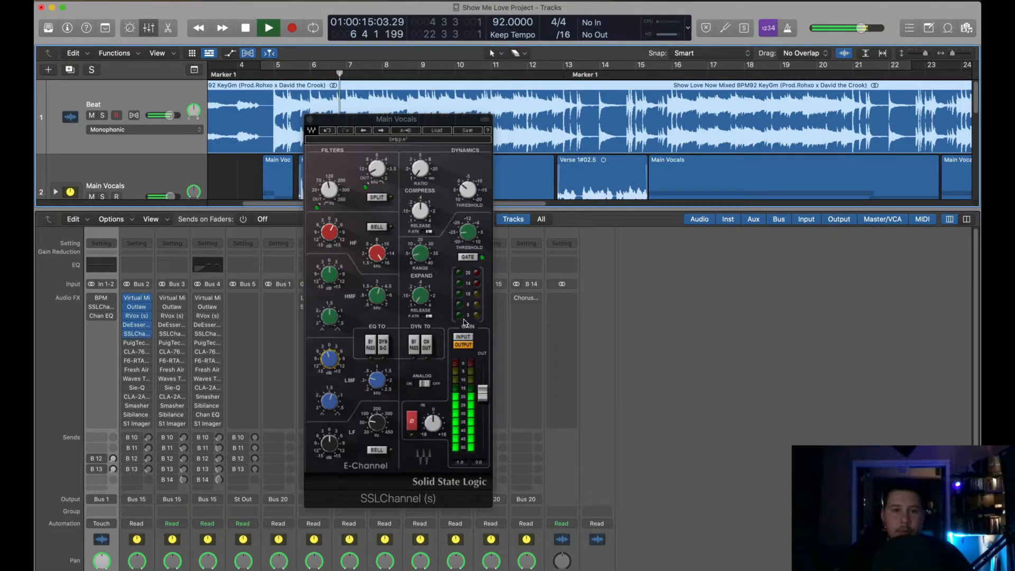
- Stop playback, close the SSLChannel and open the PuigTec EQP1A on the Main Vocals
key(space)
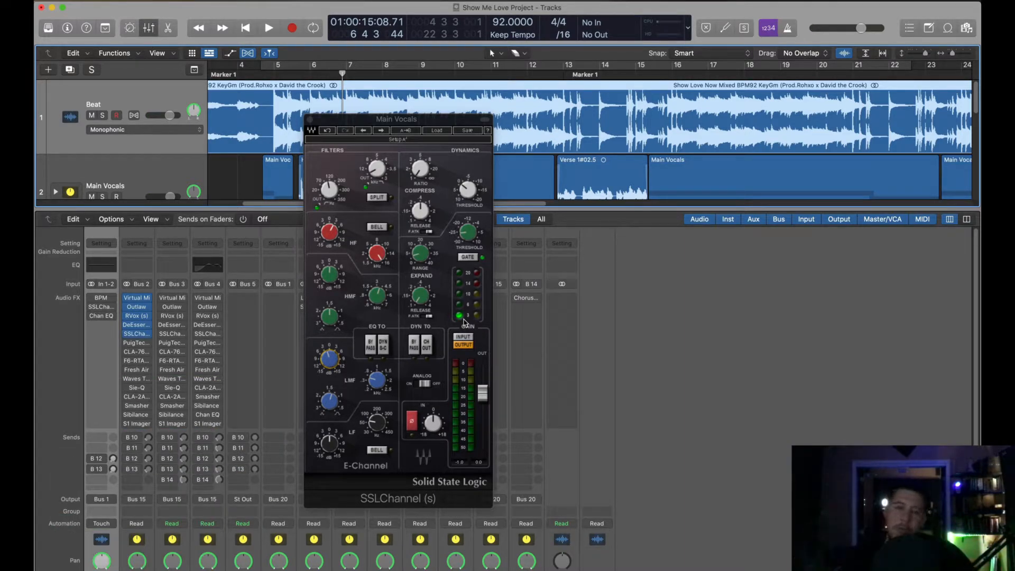
click(463, 322)
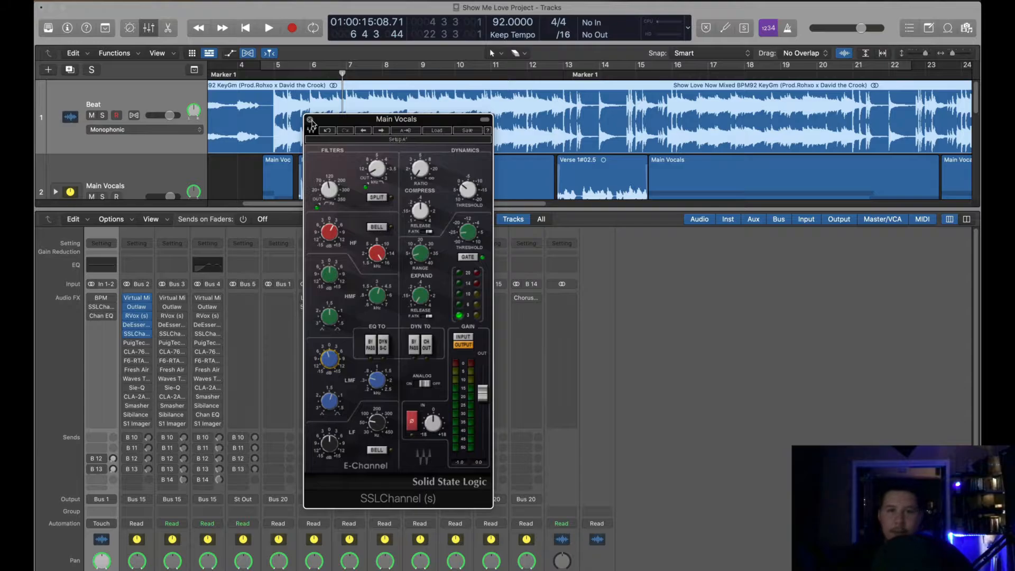
click(310, 120)
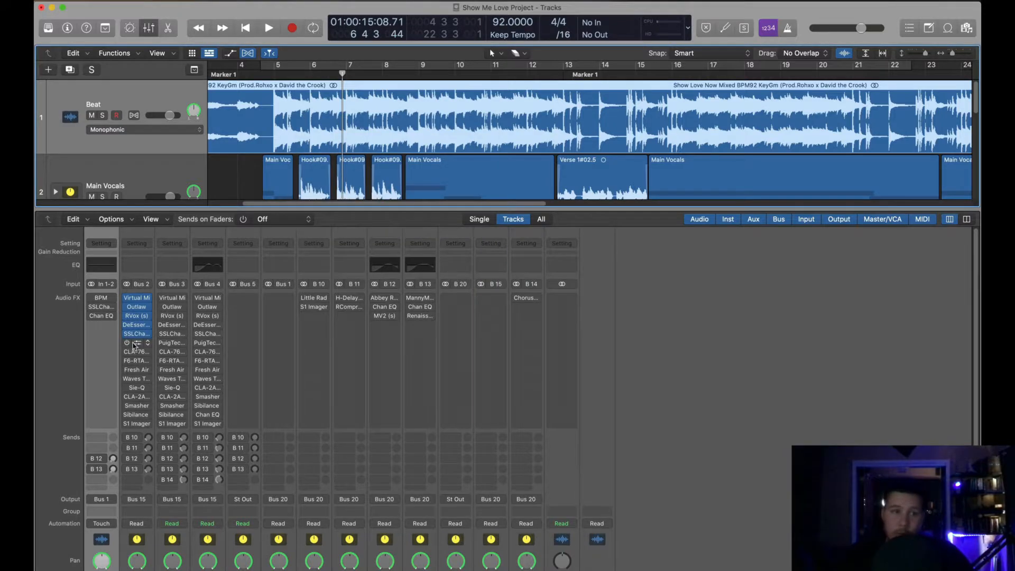
click(132, 343)
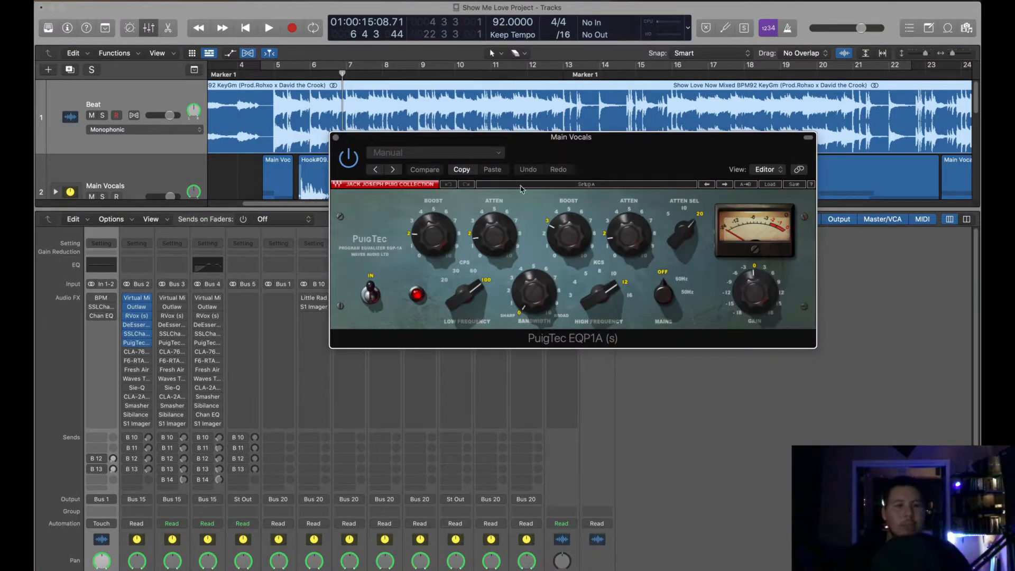
drag(489, 172, 406, 180)
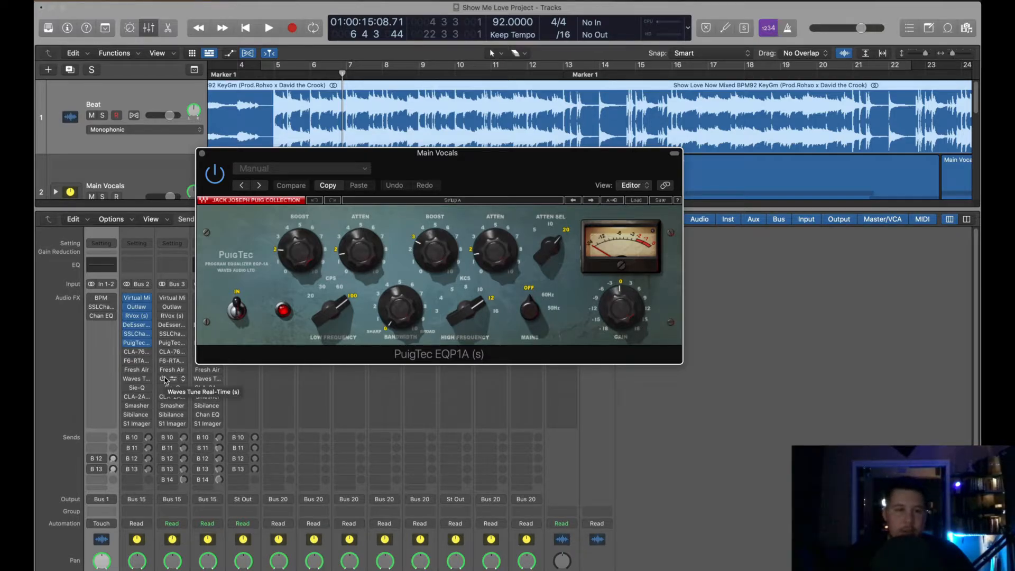
drag(441, 174, 467, 198)
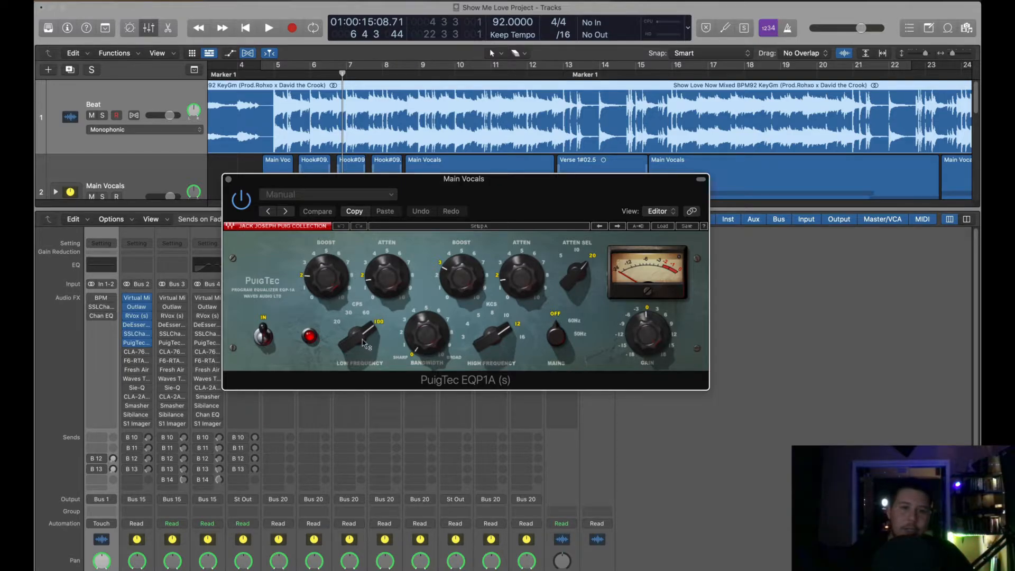
- Keep the PuigTec's low-frequency selector at 100 and adjust the low and high boost by ear during playback
drag(362, 342, 358, 335)
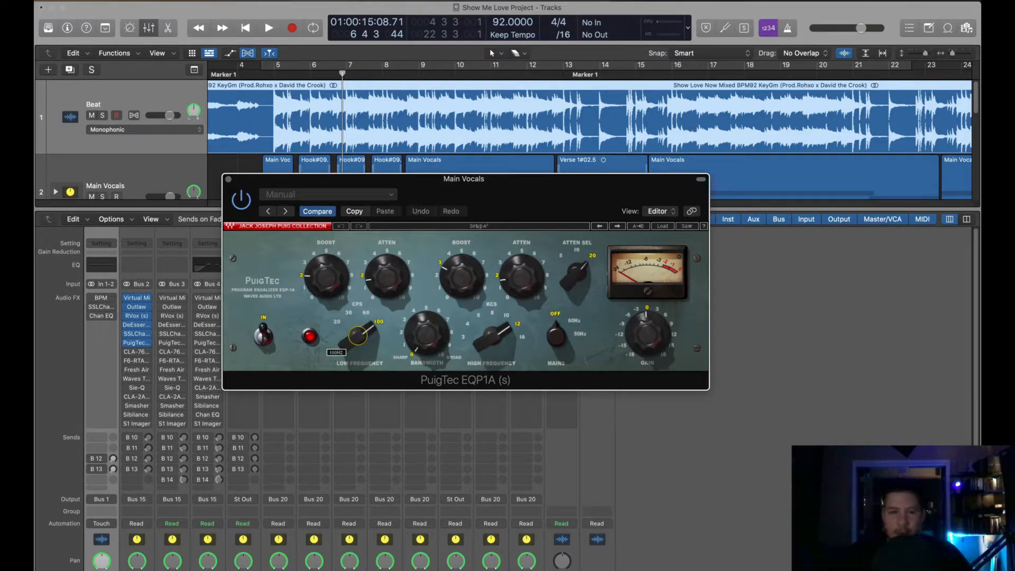
drag(358, 335, 361, 332)
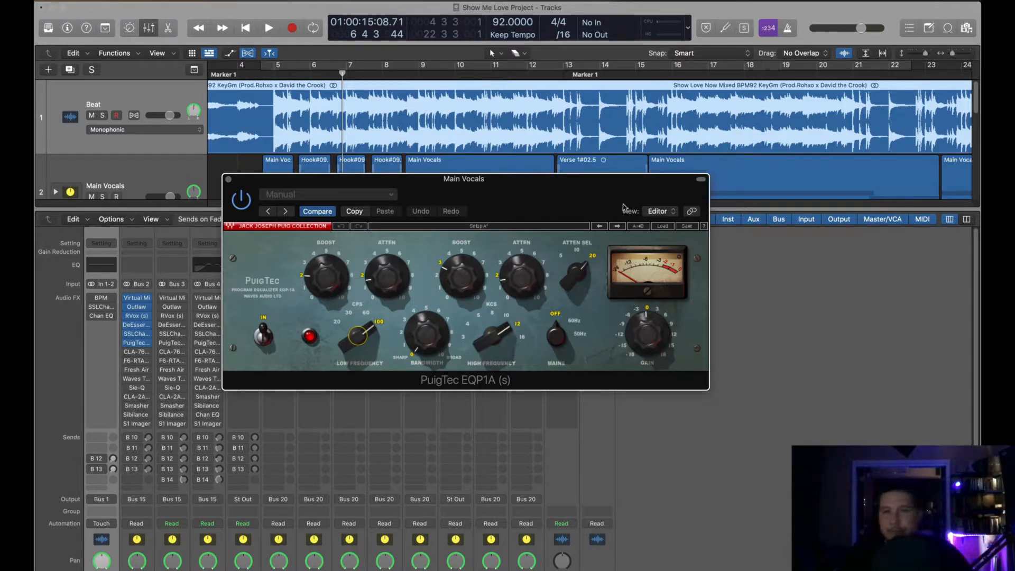
drag(623, 204, 625, 204)
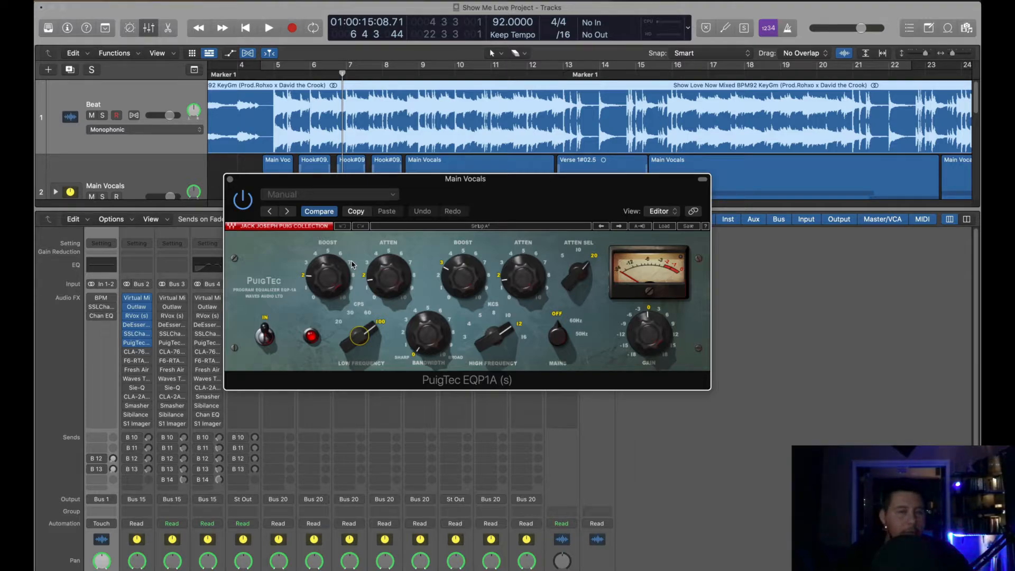
key(space)
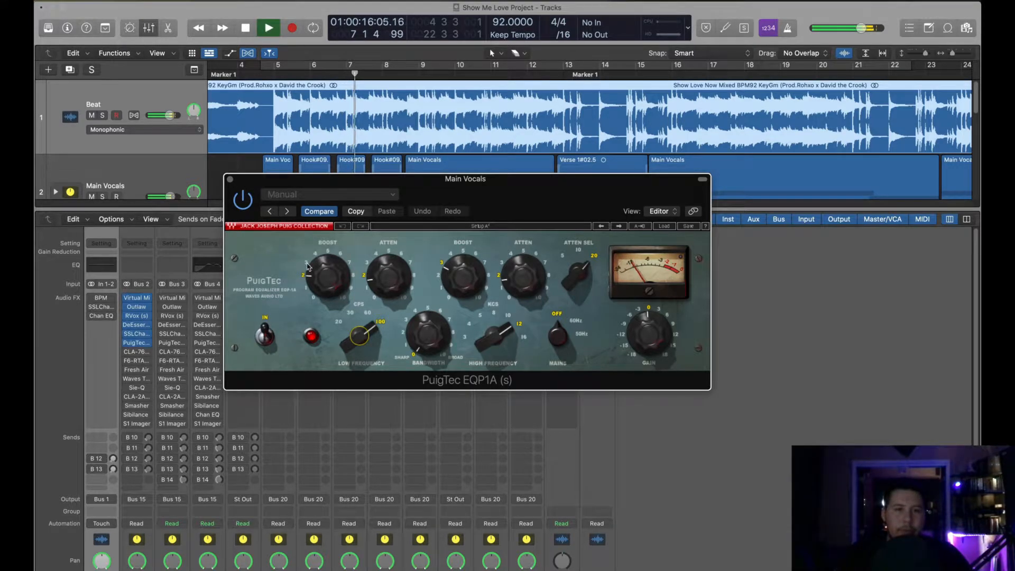
drag(328, 275, 328, 251)
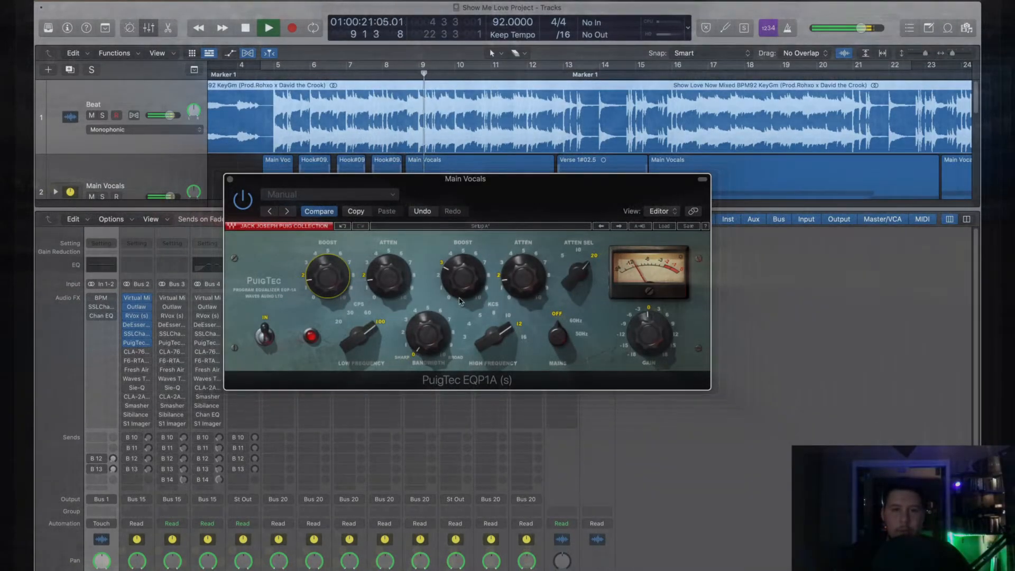
mouse_move(463, 281)
mouse_down()
mouse_move(462, 247)
mouse_move(462, 280)
mouse_up()
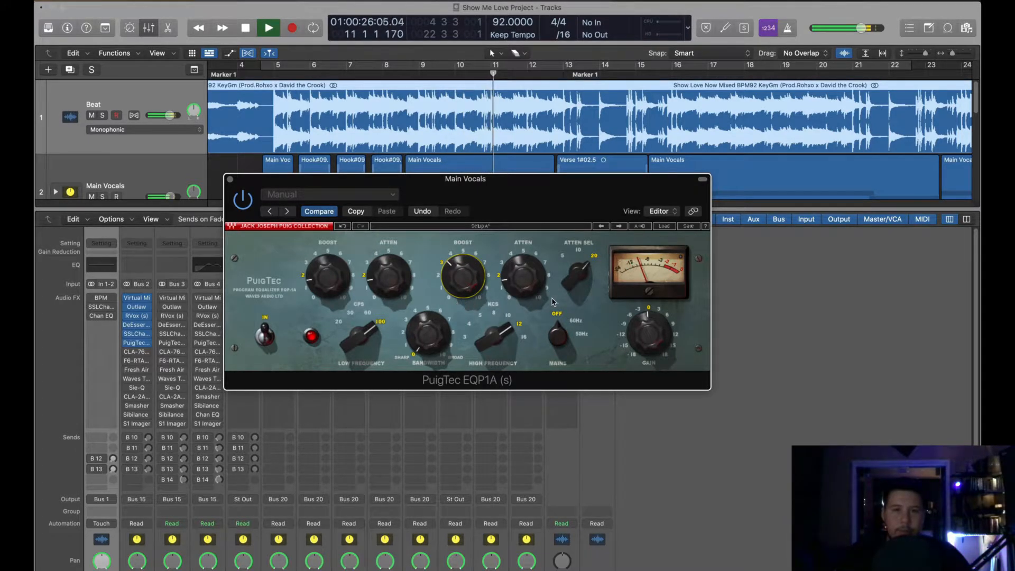
key(space)
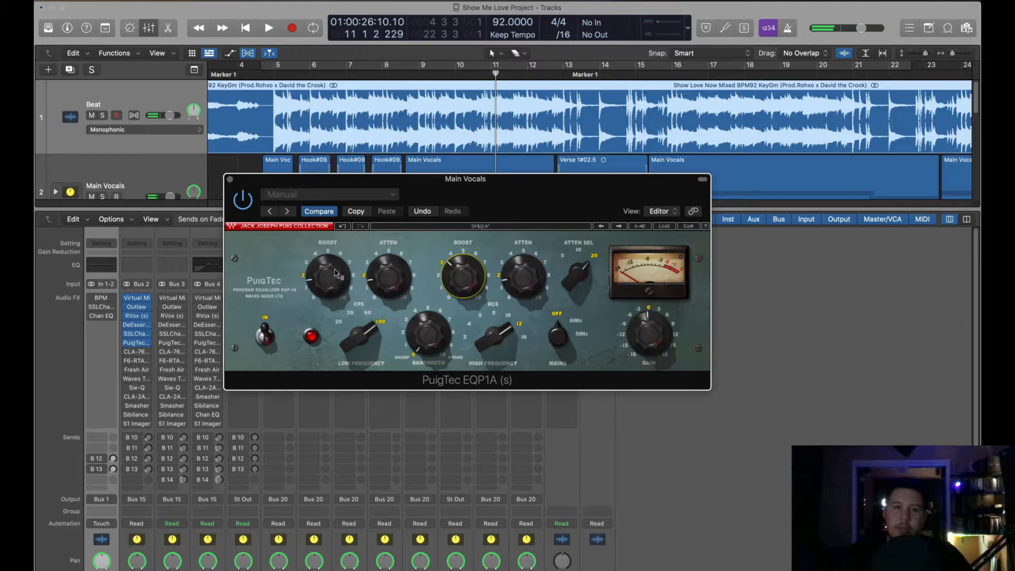
- Try the PuigTec's high-frequency selector at 8 and 16, and return it to 12
mouse_move(324, 289)
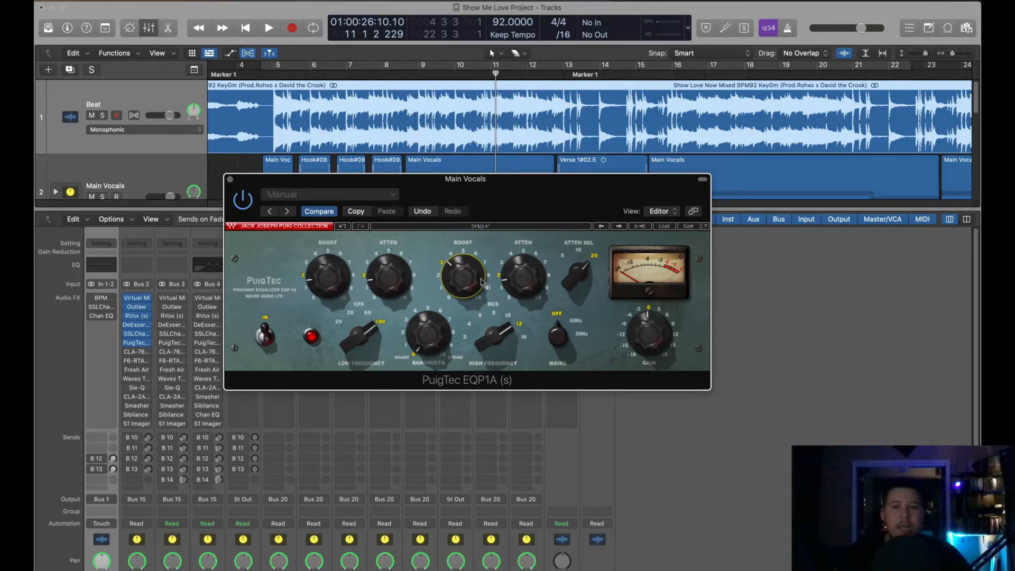
click(498, 319)
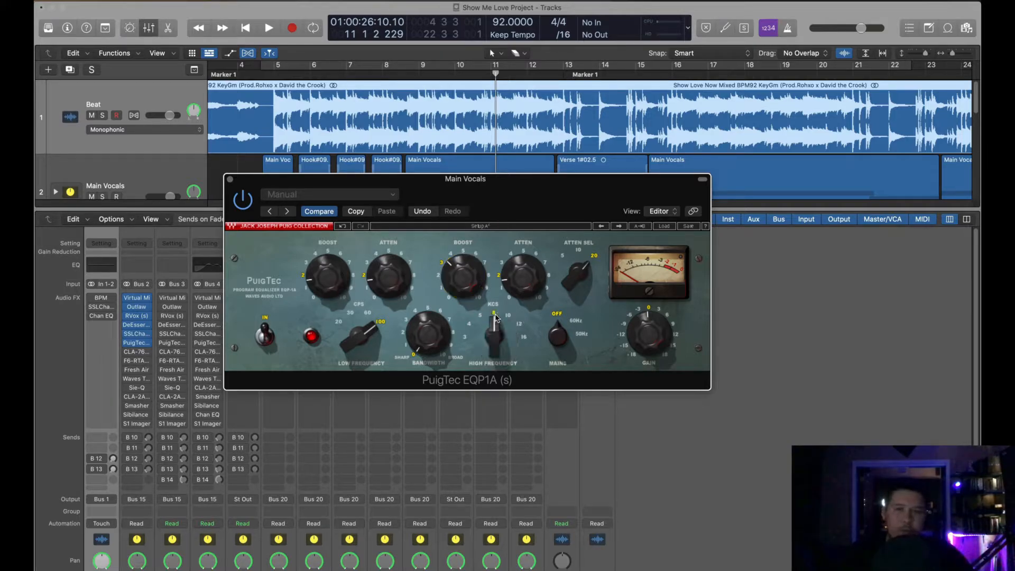
click(524, 337)
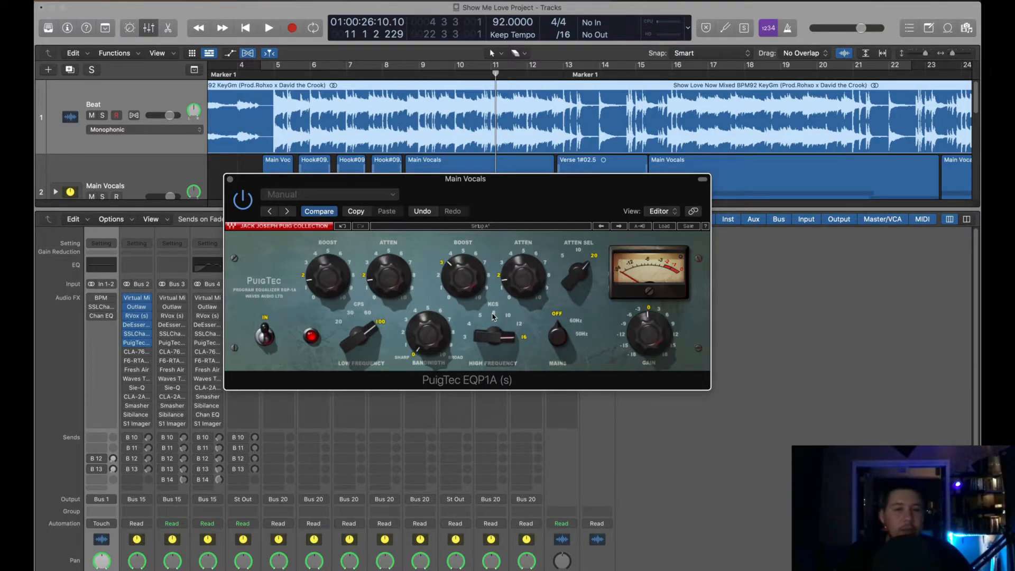
click(524, 328)
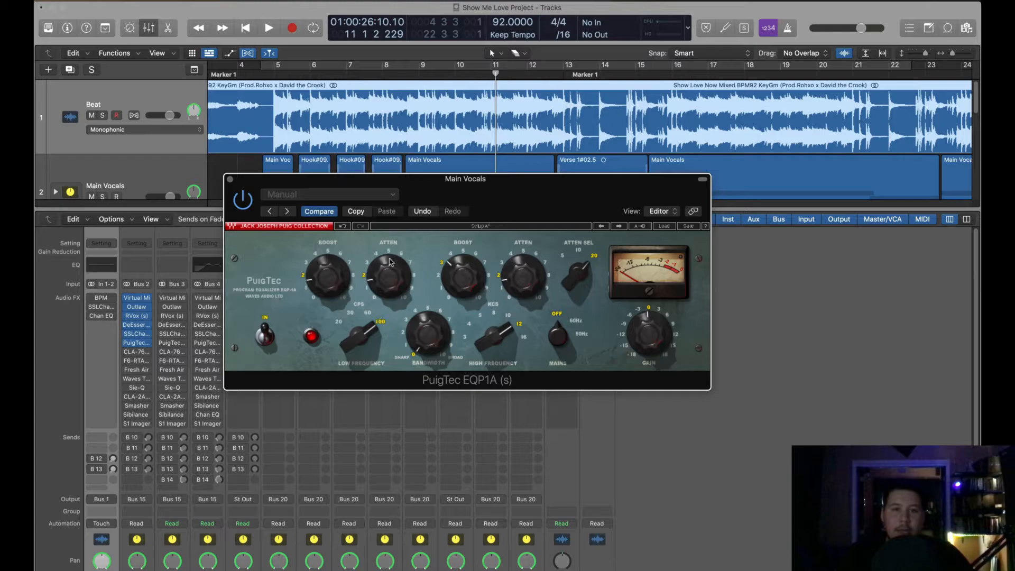
mouse_move(660, 325)
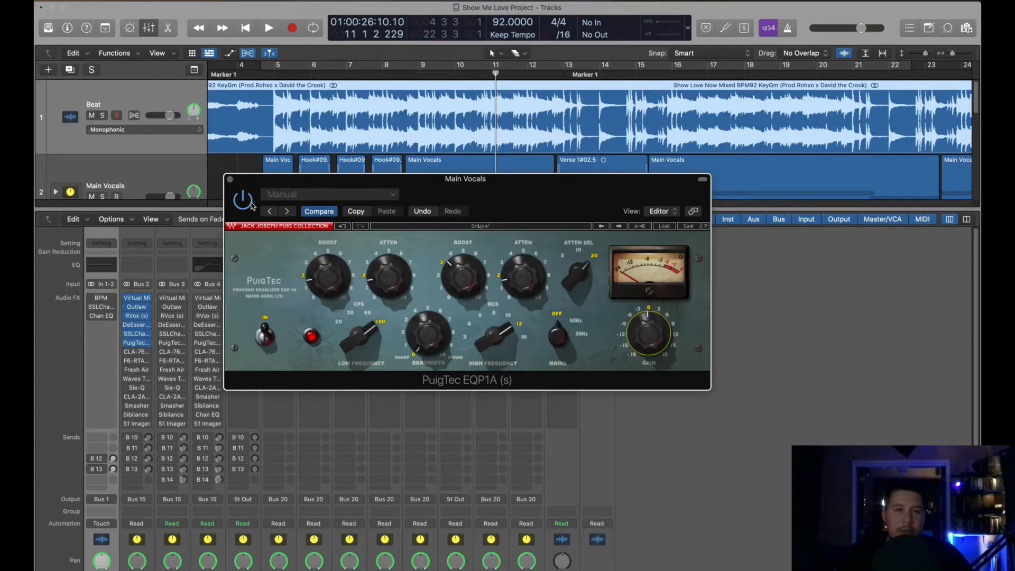
- Play the mix from before bar 5 with cycle on and compare the Main Vocals with the PuigTec bypassed and enabled
click(286, 69)
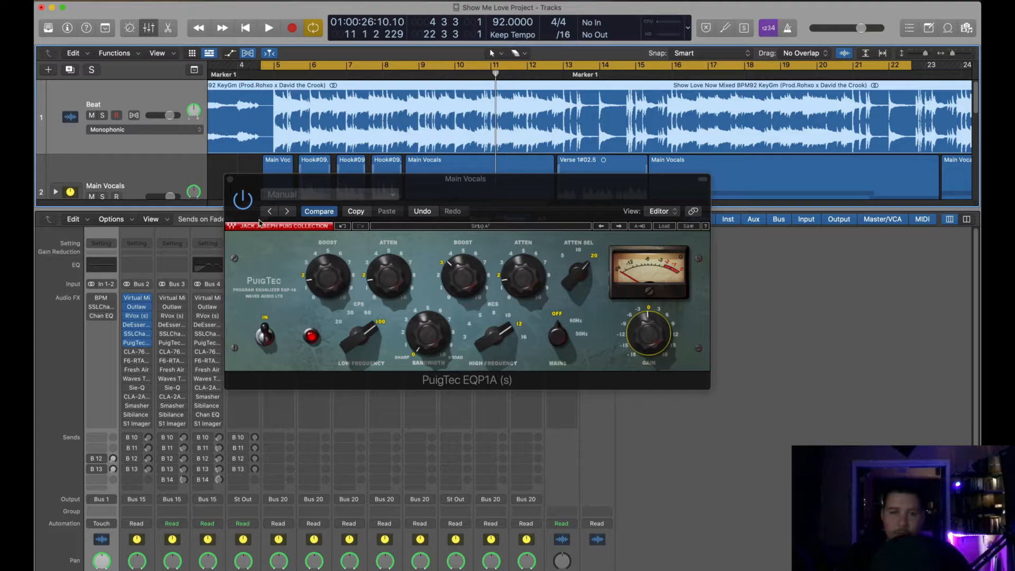
key(space)
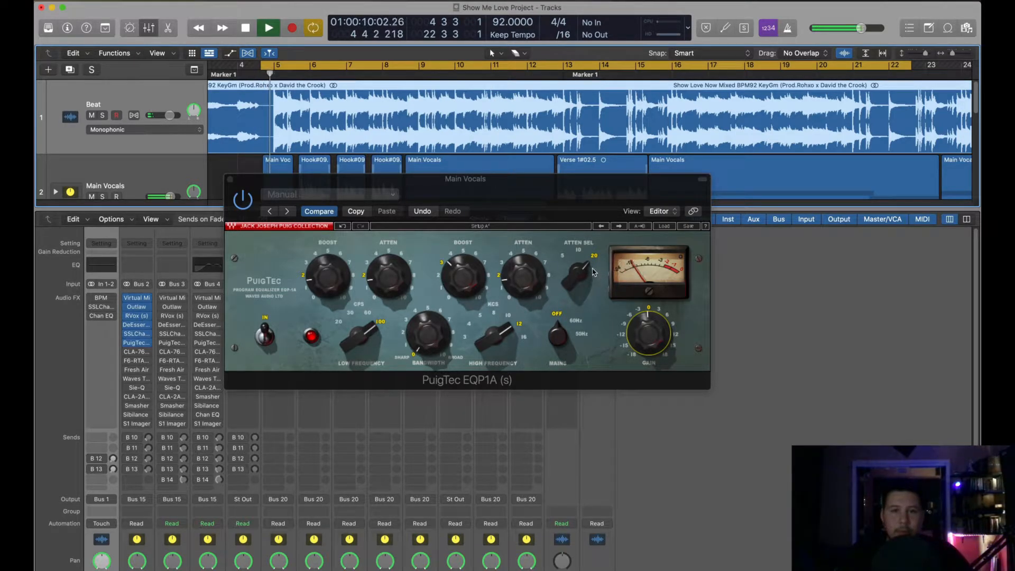
click(243, 201)
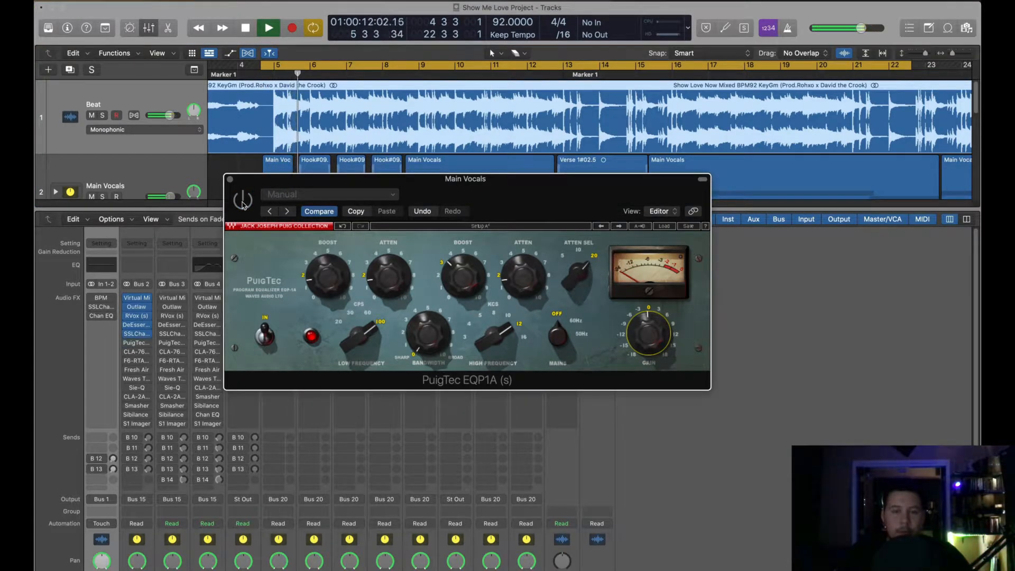
click(242, 201)
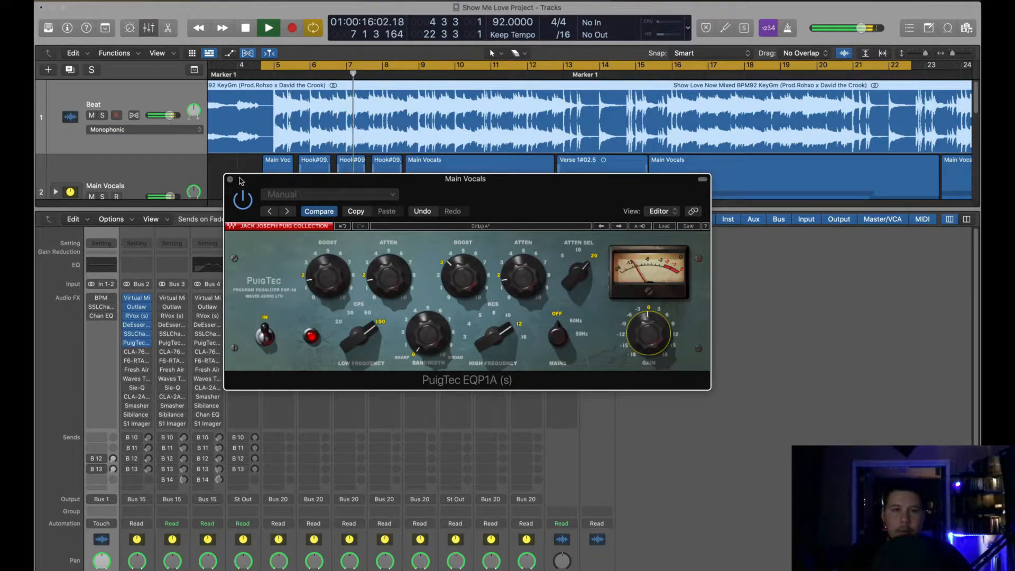
click(230, 179)
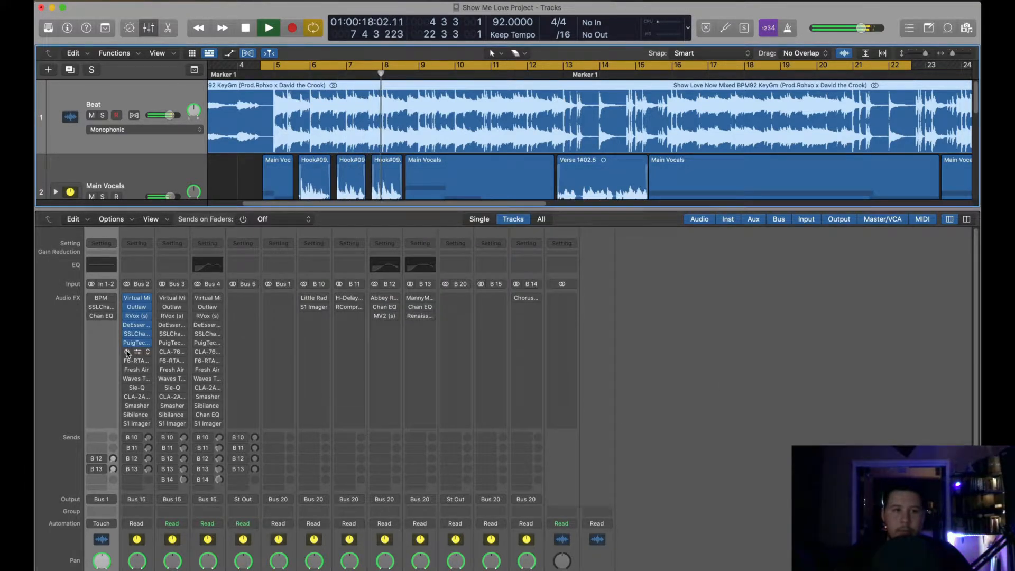
key(space)
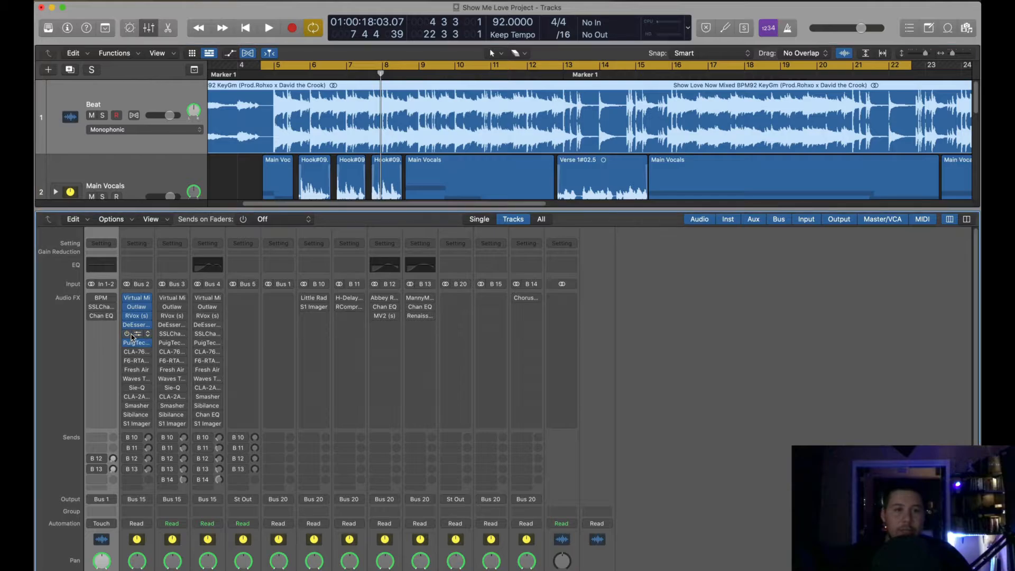
- Try a +7.6 dB peak boost at 6750 Hz and a high-shelf boost in the Beat channel's Channel EQ
click(138, 344)
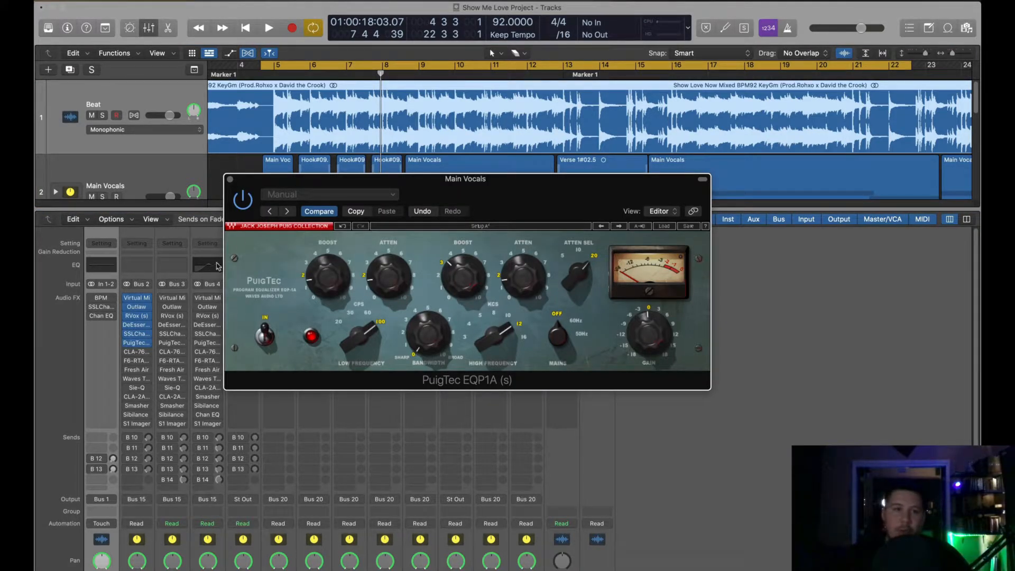
click(139, 332)
click(101, 264)
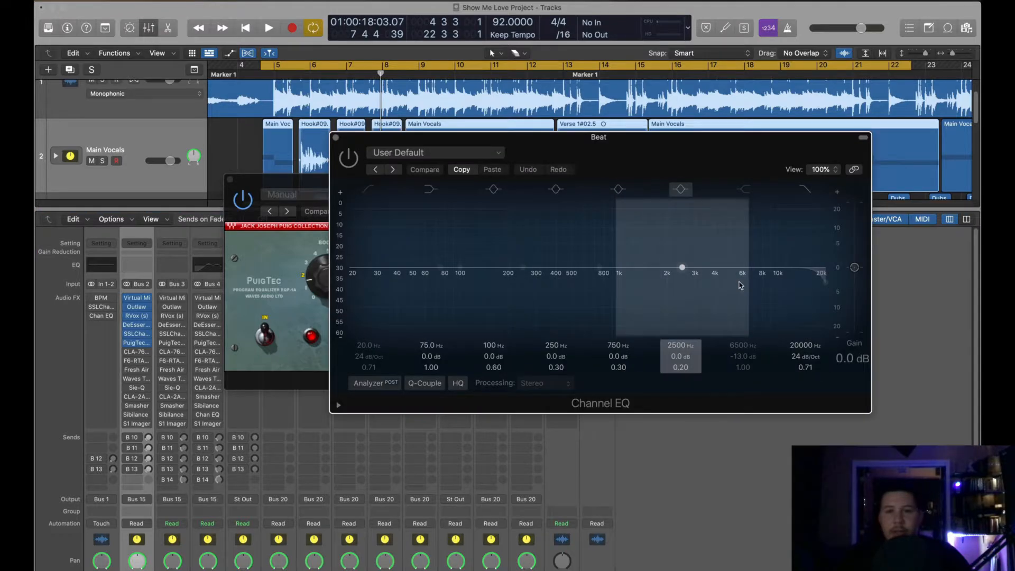
drag(739, 269, 762, 234)
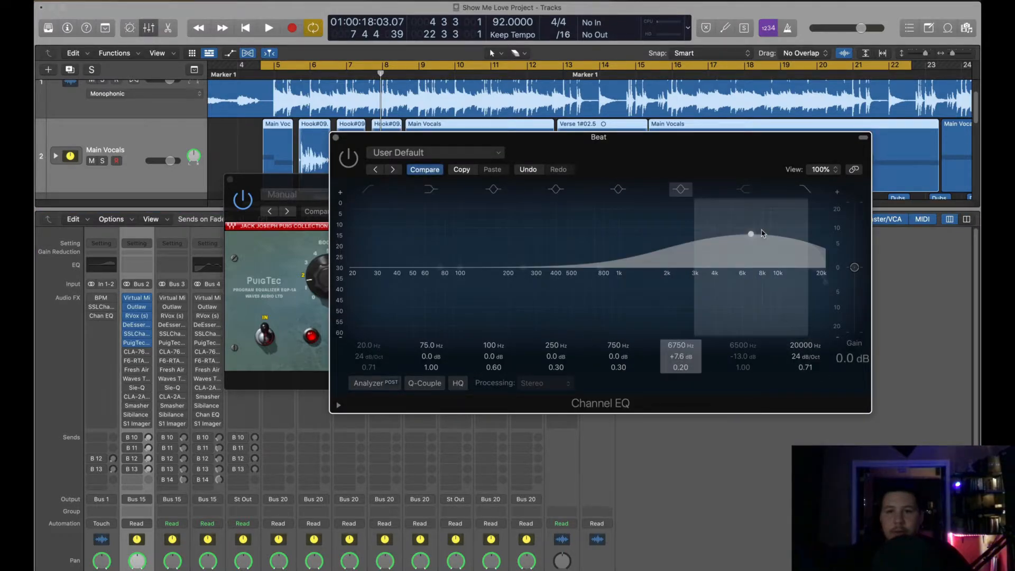
click(680, 190)
click(741, 189)
drag(768, 289, 807, 235)
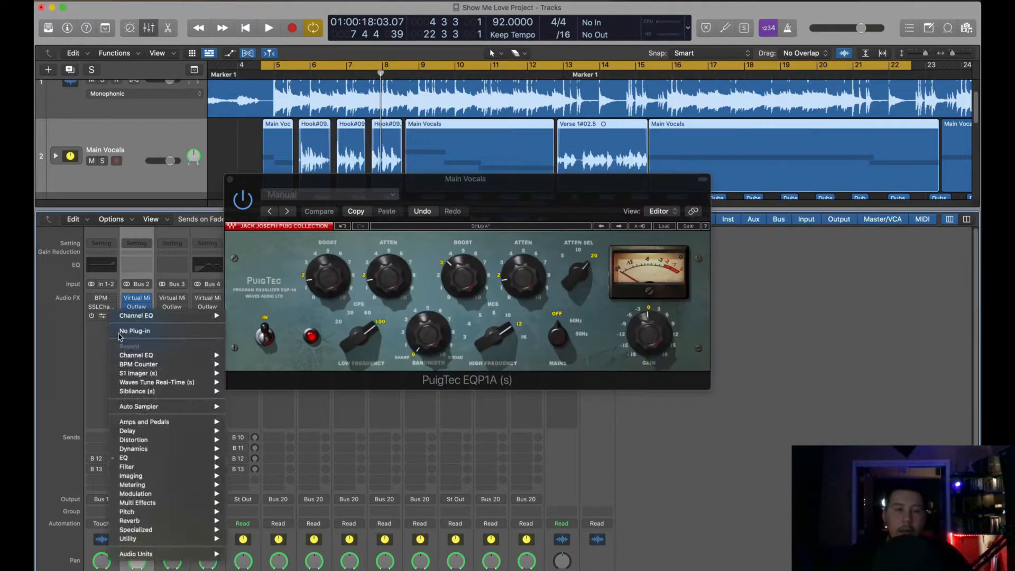
- Remove the Channel EQ from the Beat channel and close the PuigTec EQP1A
click(119, 333)
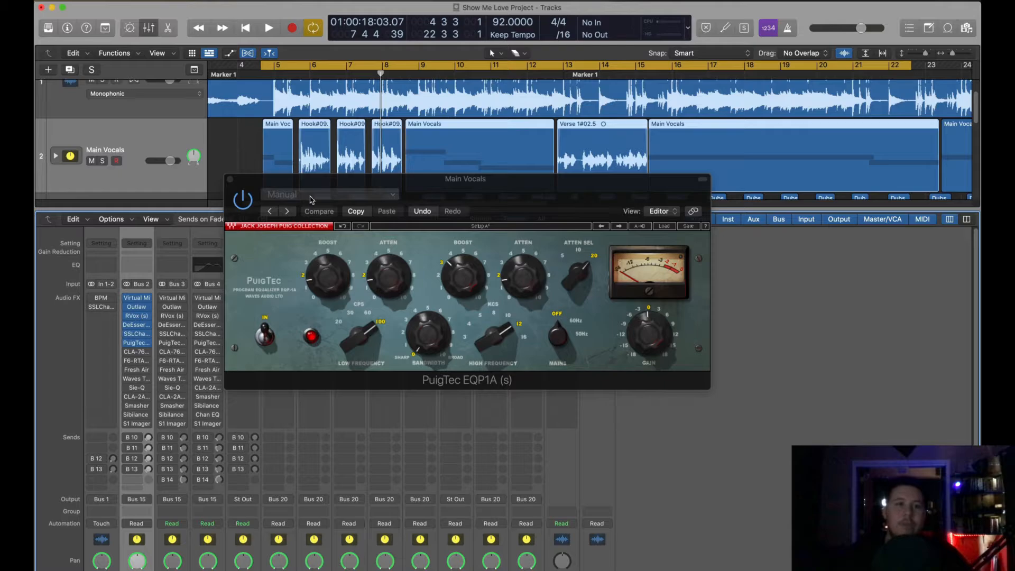
click(231, 181)
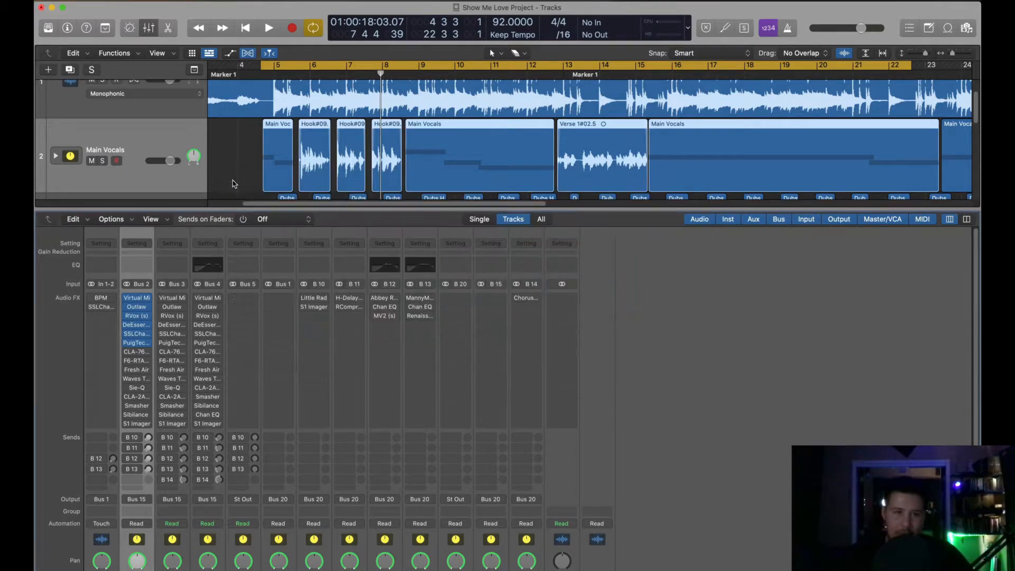
- Open the CLA-76 compressor on the Main Vocals and place its window over the middle of the mixer
mouse_move(126, 357)
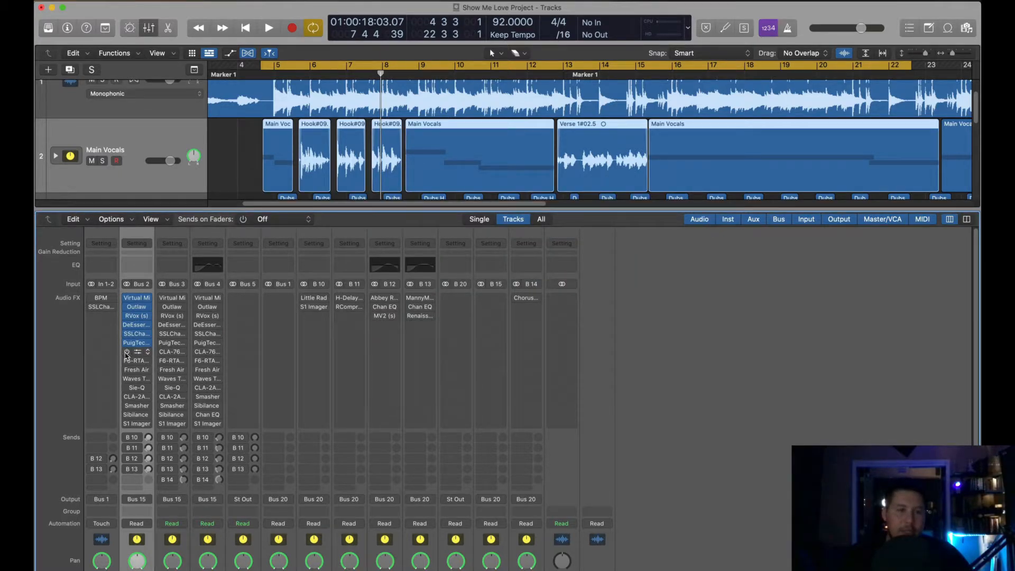
click(136, 351)
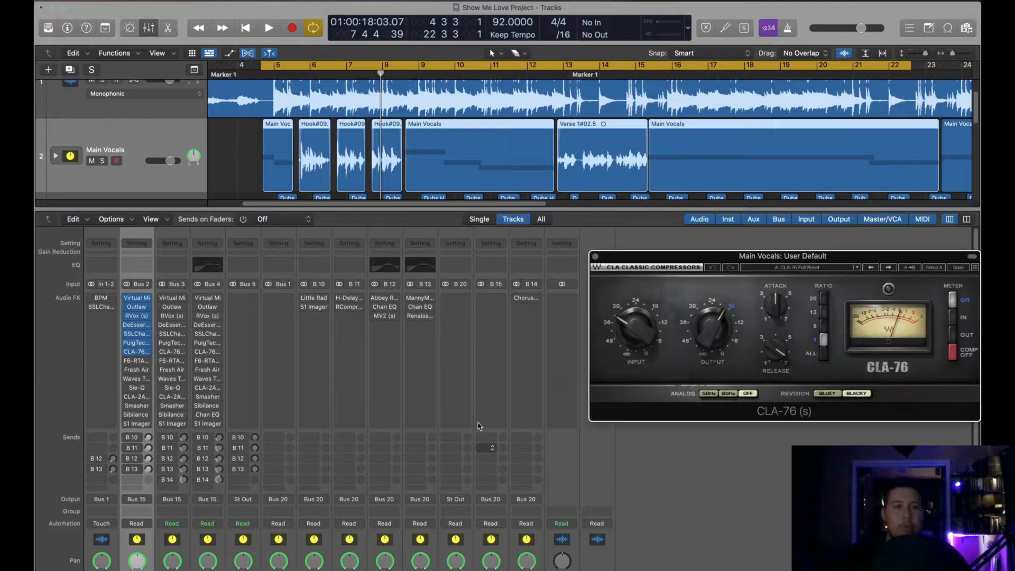
drag(761, 257, 548, 236)
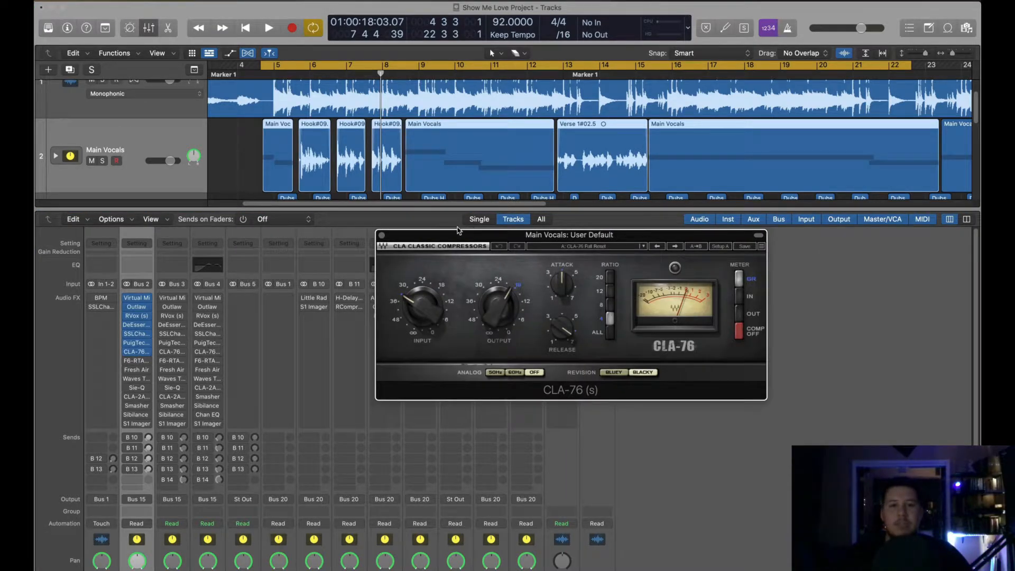
drag(458, 228, 395, 221)
- Insert a stereo Compressor on the Beat channel and switch it to the Studio FET model
click(101, 316)
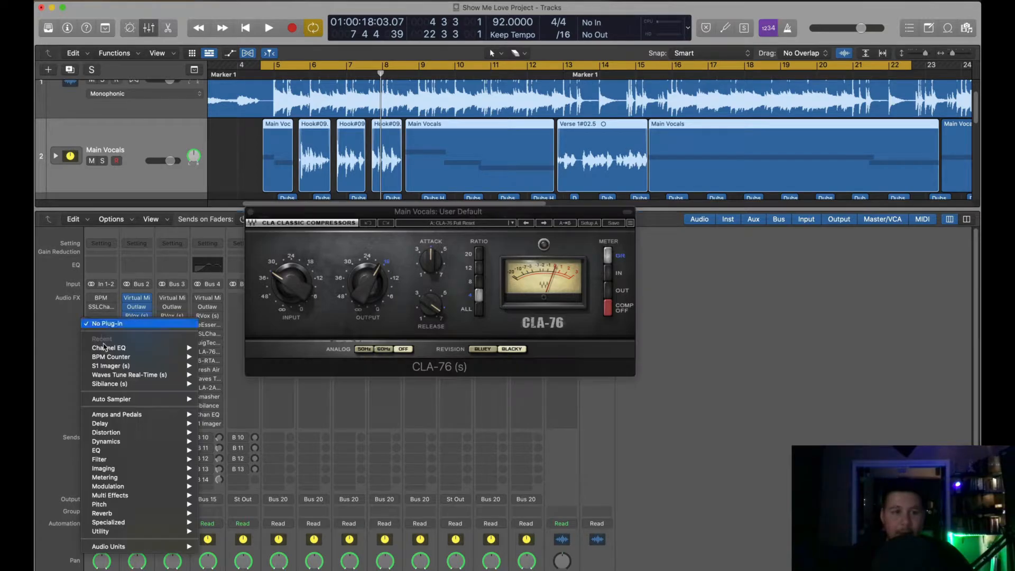
mouse_move(132, 442)
mouse_move(258, 452)
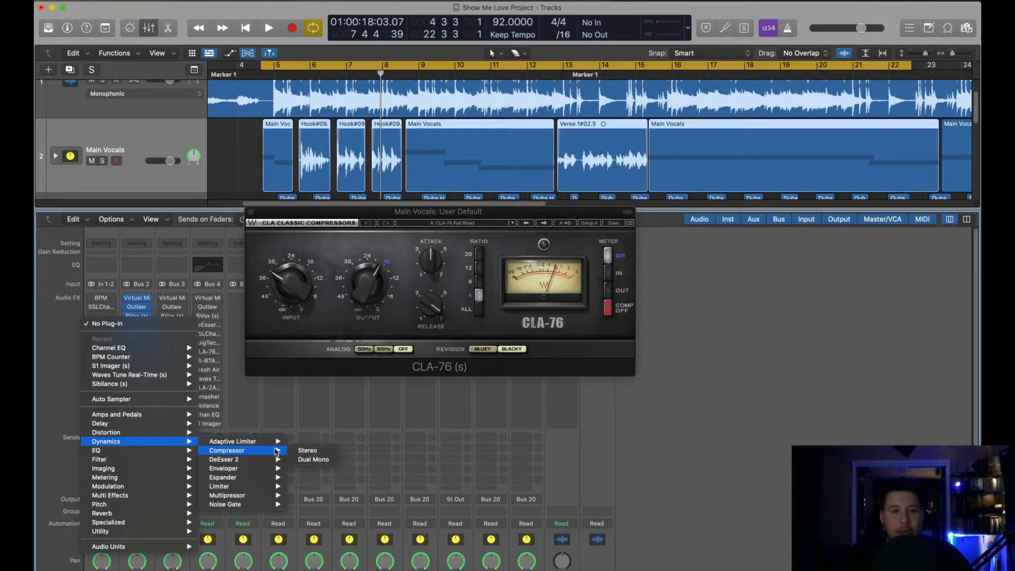
click(308, 451)
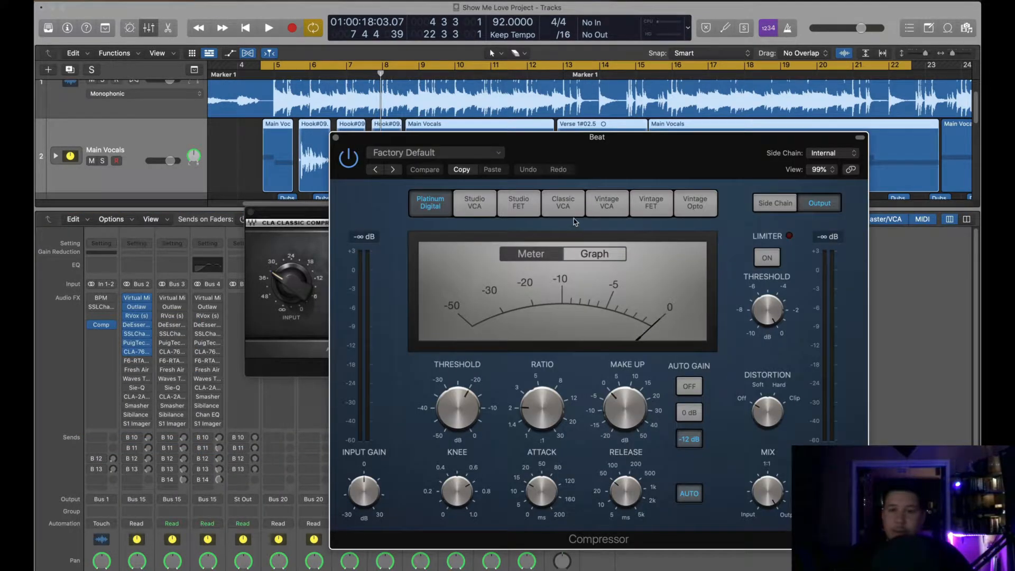
click(551, 214)
click(535, 214)
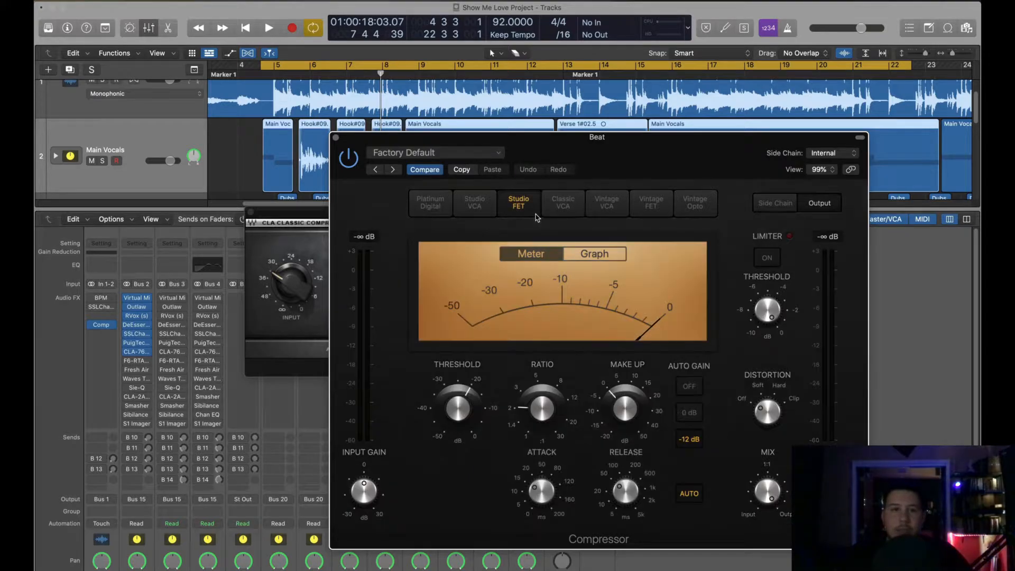
- Arrange the Studio FET Compressor and the CLA-76 side by side to compare their controls
drag(342, 147, 477, 131)
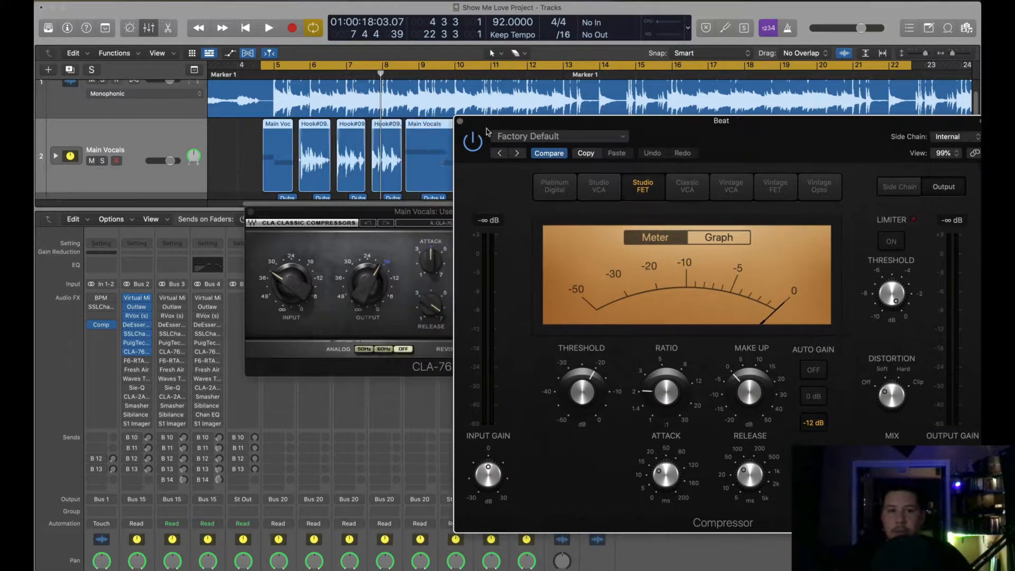
drag(352, 214, 207, 179)
click(729, 291)
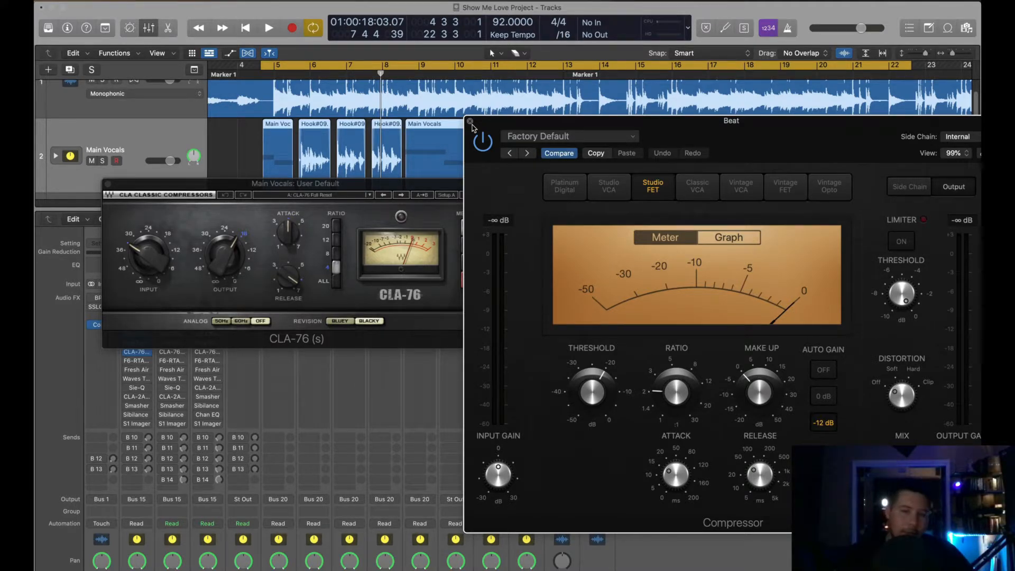
- Close the Compressor, remove it from the Beat channel and move the CLA-76 window back over the mixer
click(470, 122)
drag(196, 185, 284, 174)
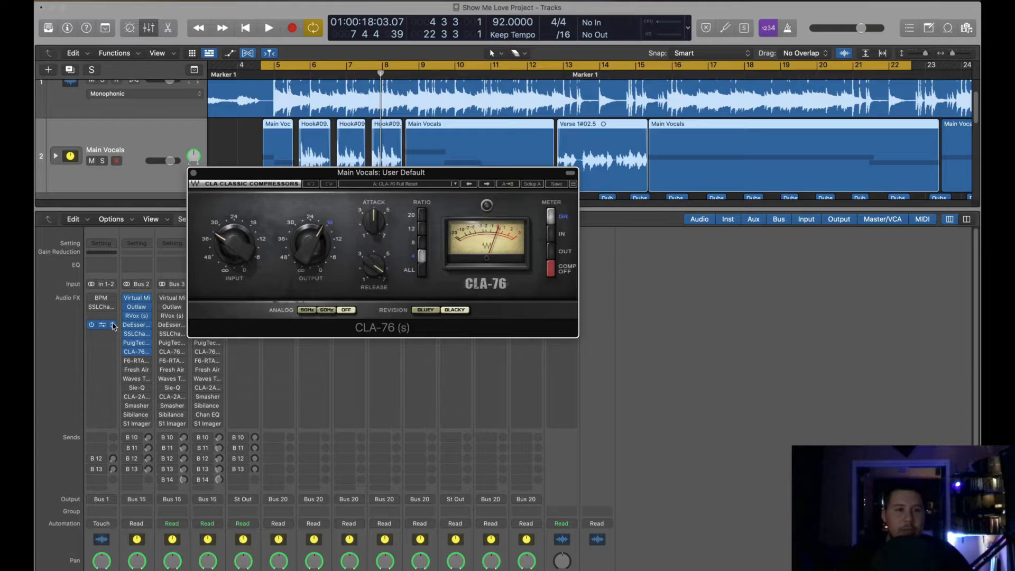
drag(396, 175, 427, 183)
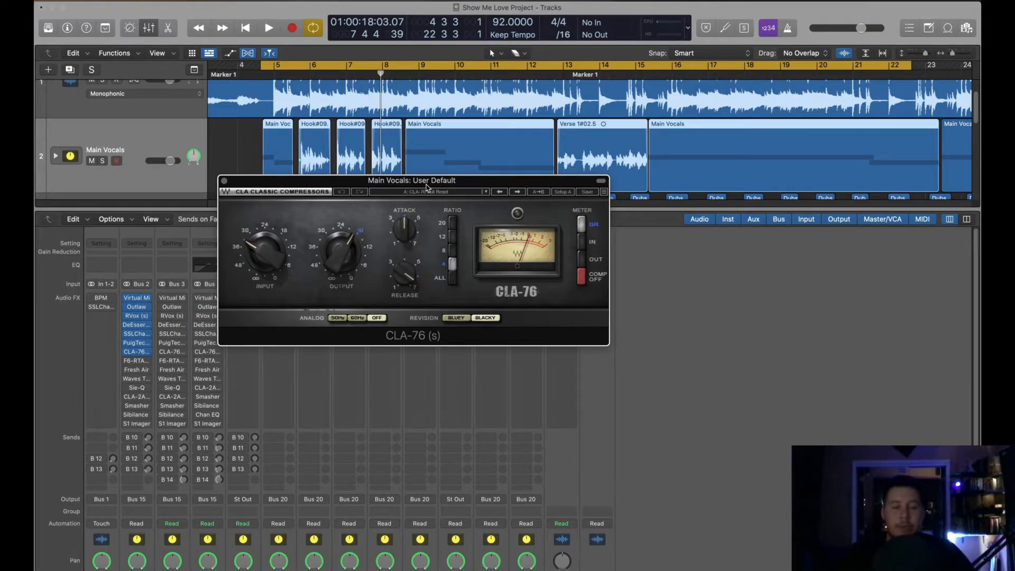
- Play the mix from bar 5 and compare the Main Vocals with the CLA-76 bypassed and enabled
click(412, 280)
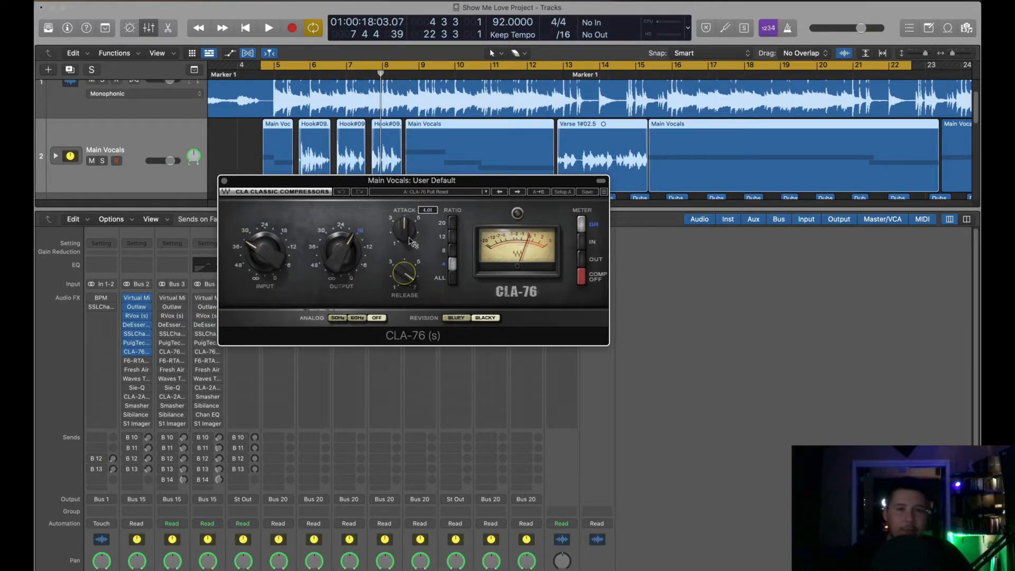
key(space)
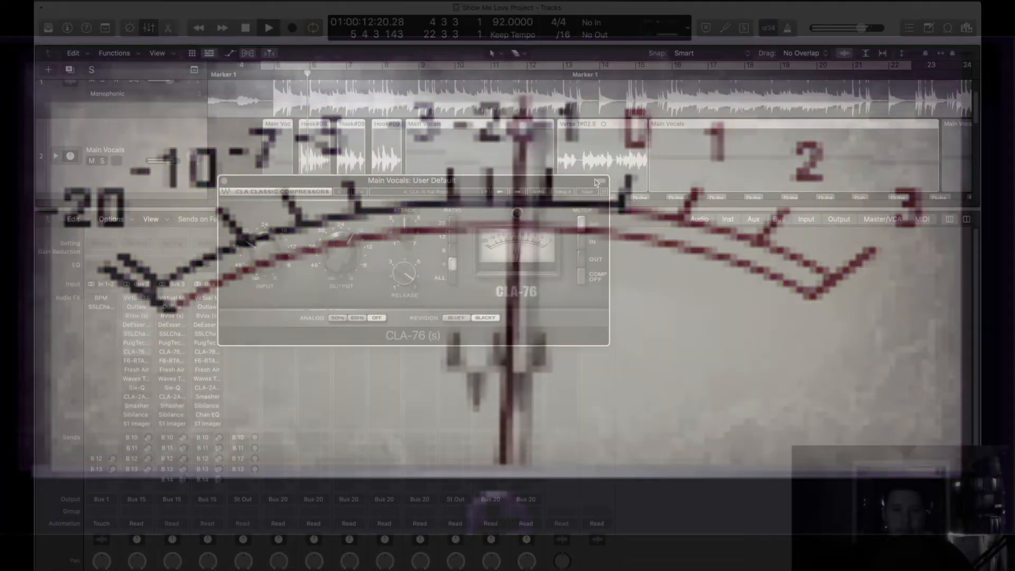
click(601, 181)
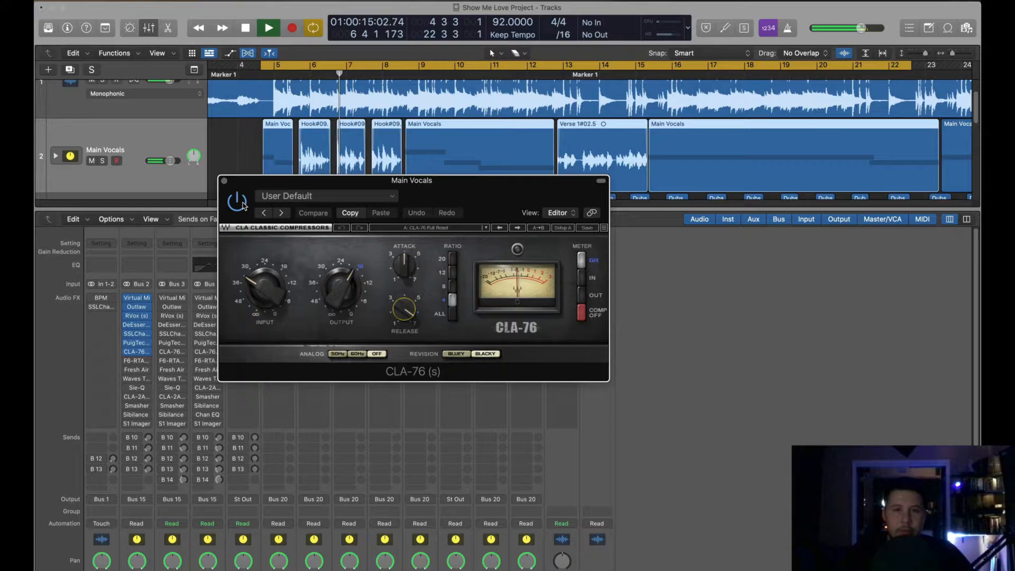
click(243, 205)
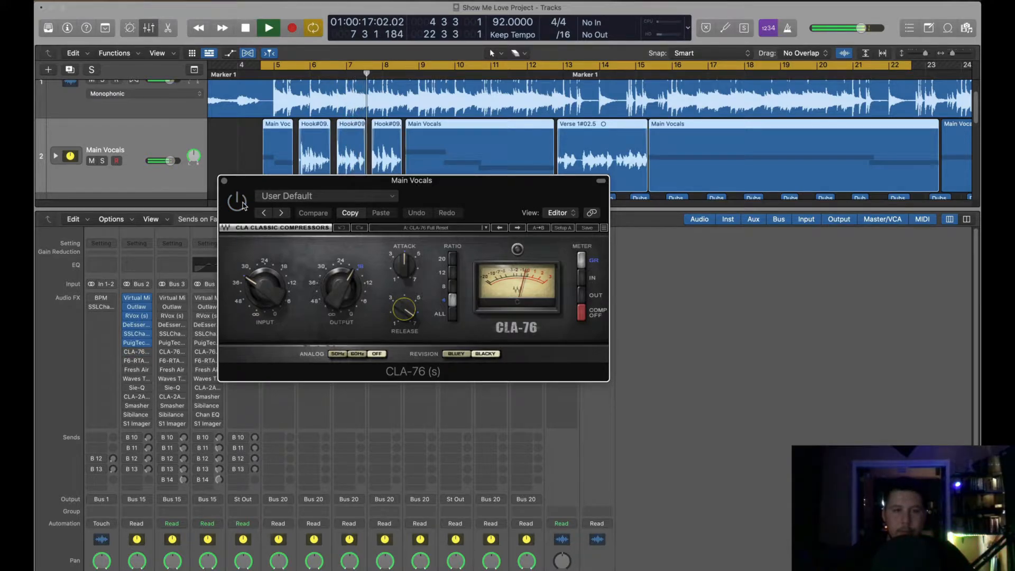
click(243, 205)
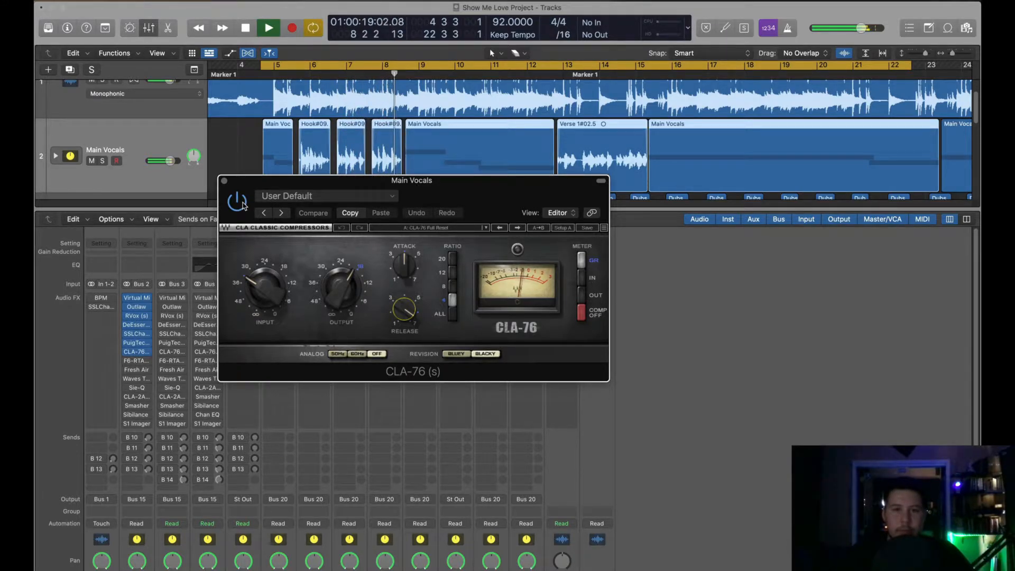
key(space)
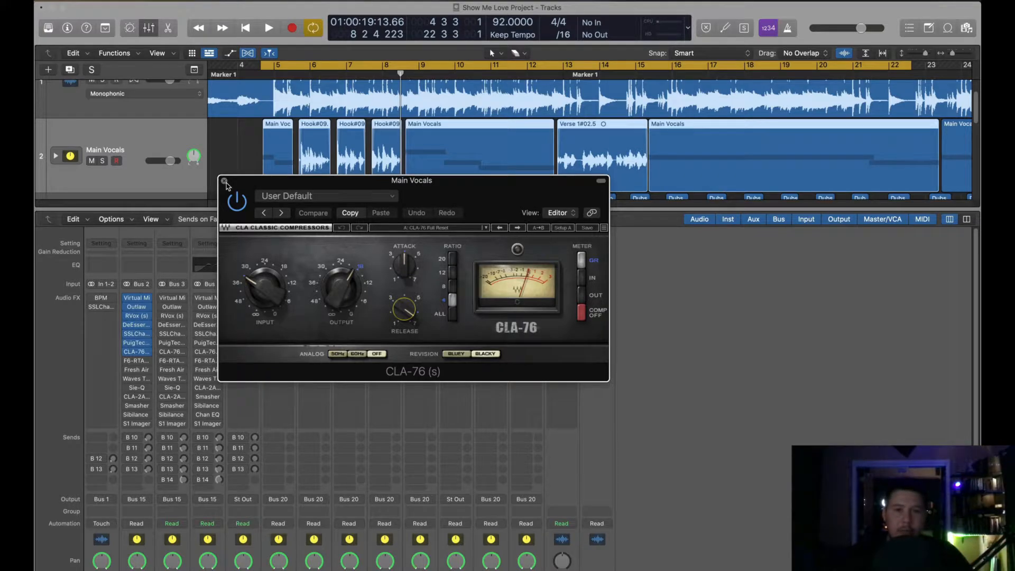
- Close the CLA-76 and open the F6-RTA equalizer on the Main Vocals
click(225, 182)
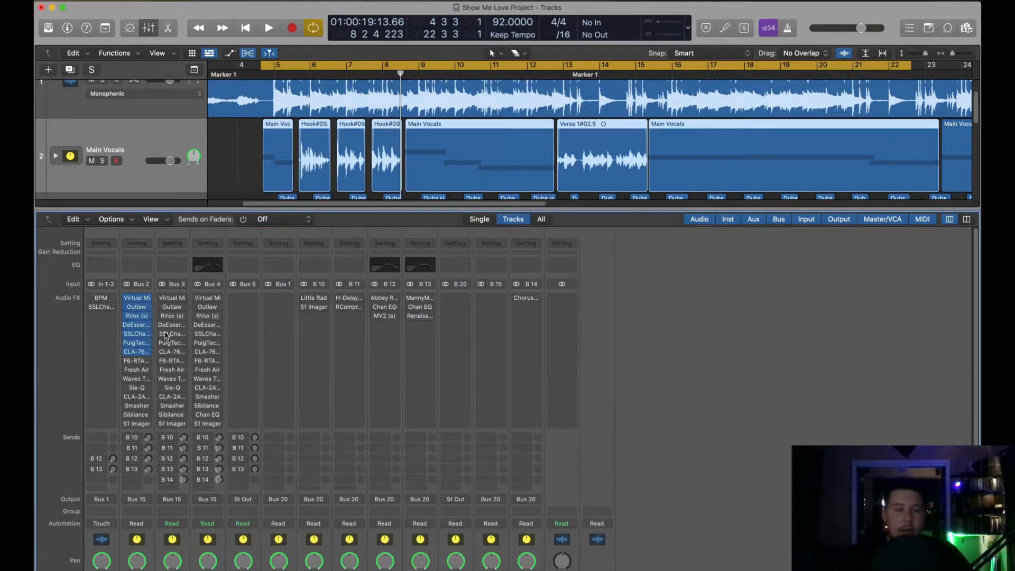
click(137, 362)
drag(534, 147, 516, 148)
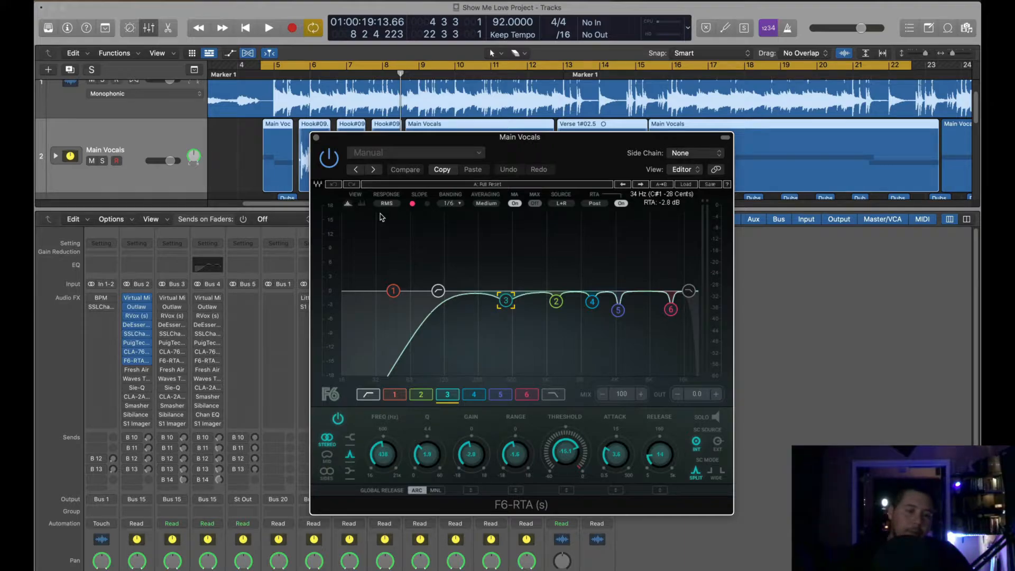
- Open TDR Nova on the Beat channel and place it beside the F6-RTA to compare the two dynamic equalizers
drag(493, 152, 437, 143)
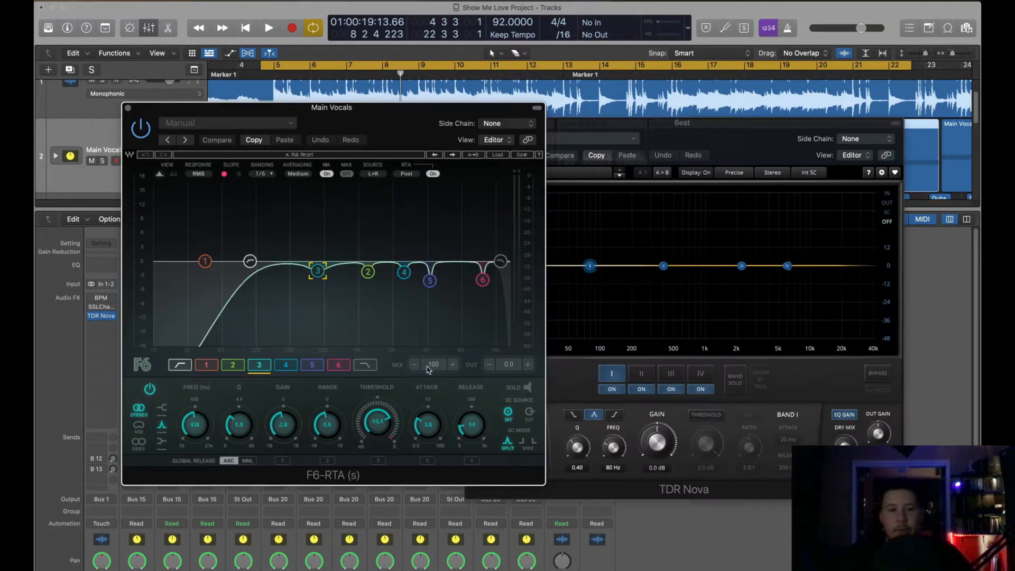
drag(400, 127, 342, 98)
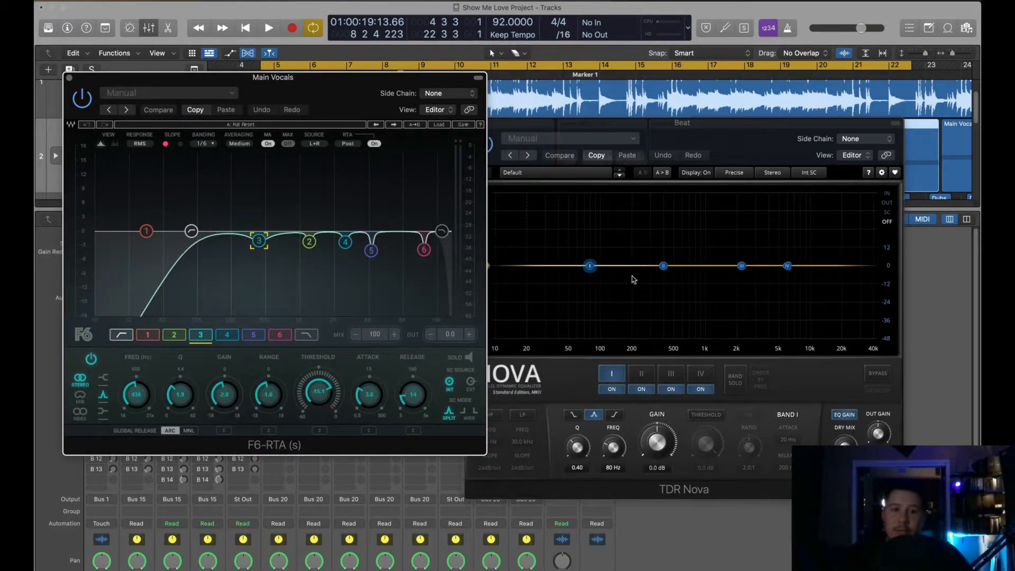
click(660, 148)
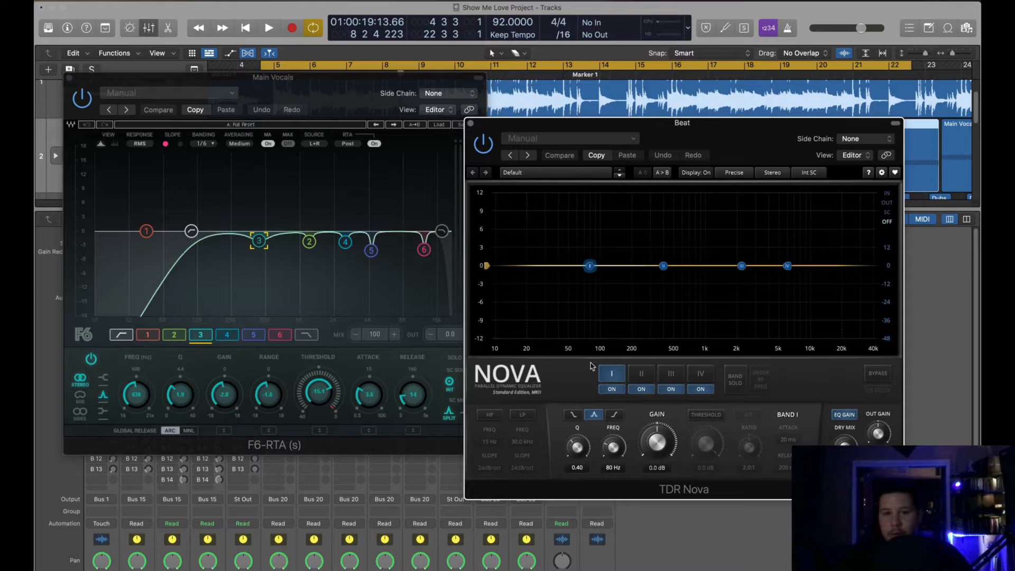
drag(182, 108, 258, 97)
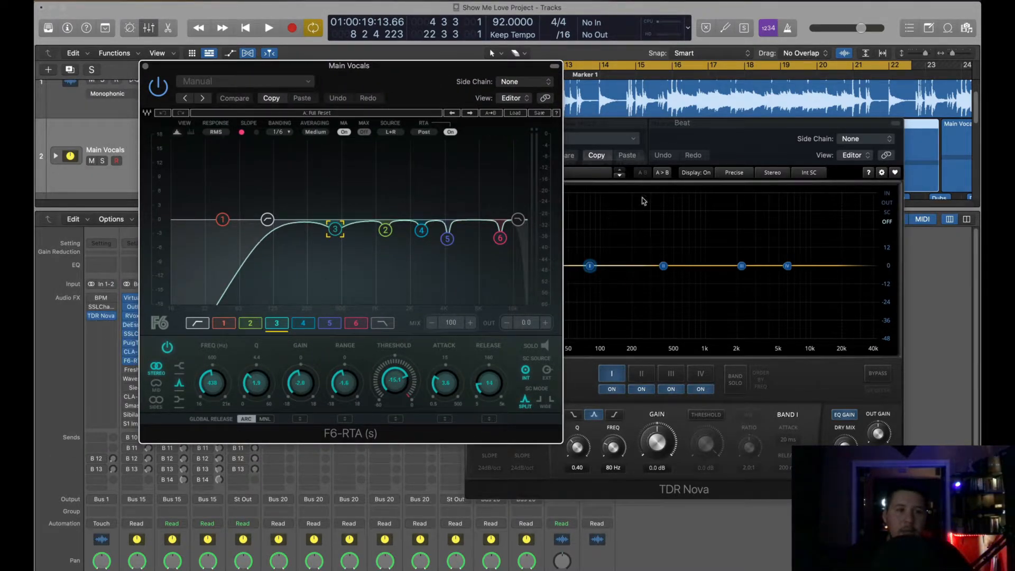
click(694, 140)
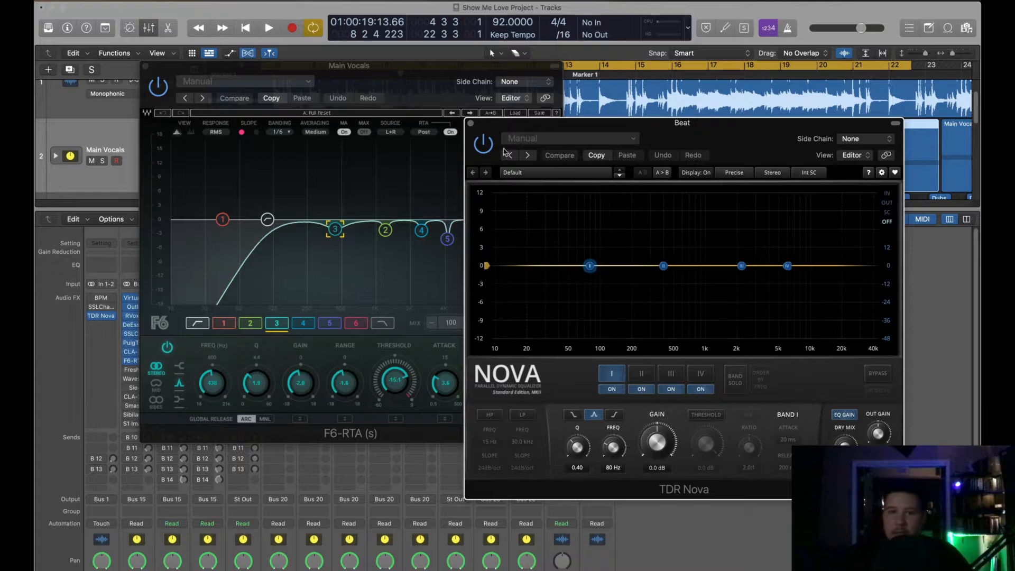
- Close TDR Nova and remove it from the Beat channel
click(471, 123)
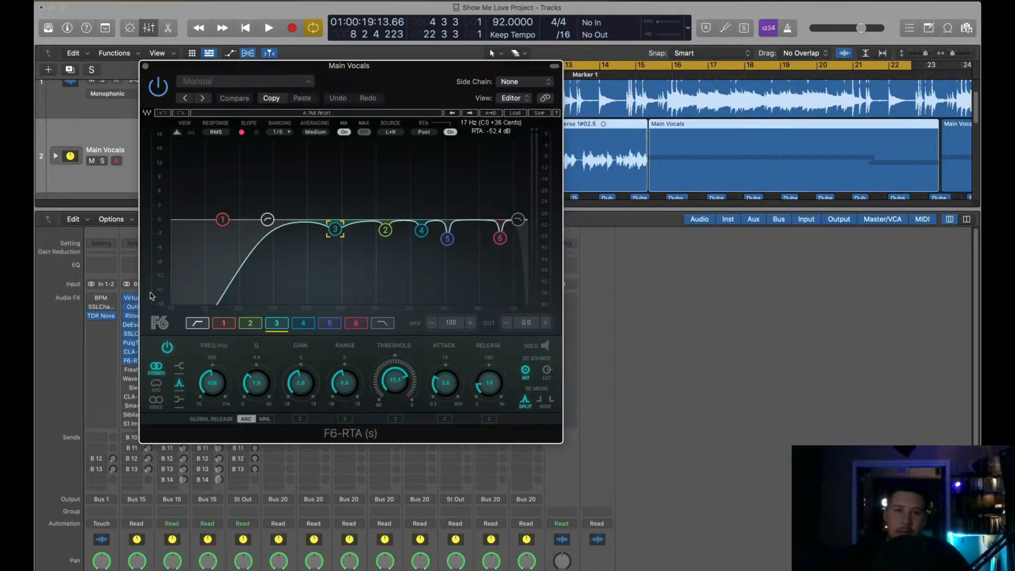
click(111, 317)
click(138, 332)
- Place the F6-RTA window over the middle of the mixer and hide its plug-in header
drag(528, 76, 596, 118)
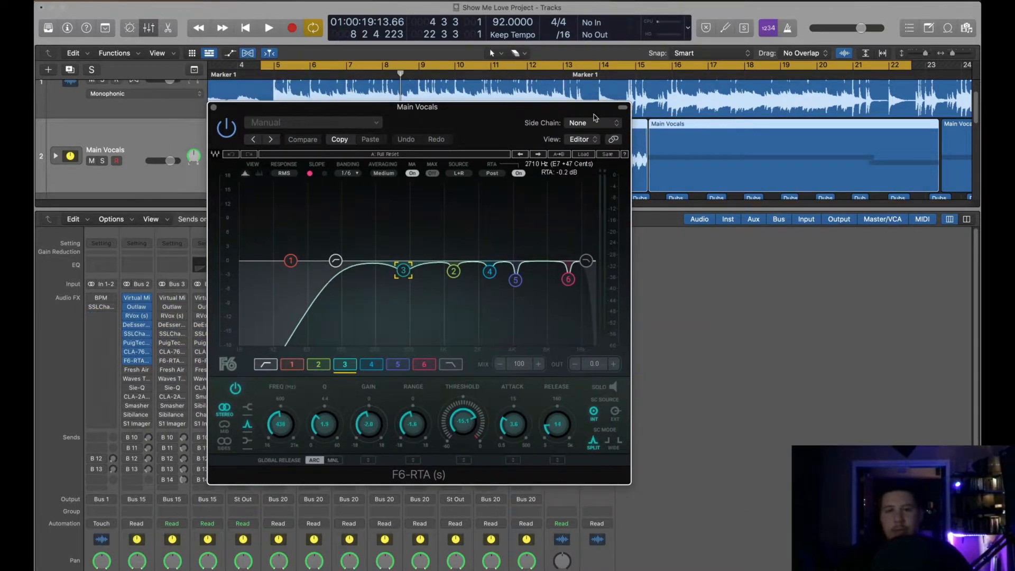
click(623, 107)
drag(371, 107, 390, 151)
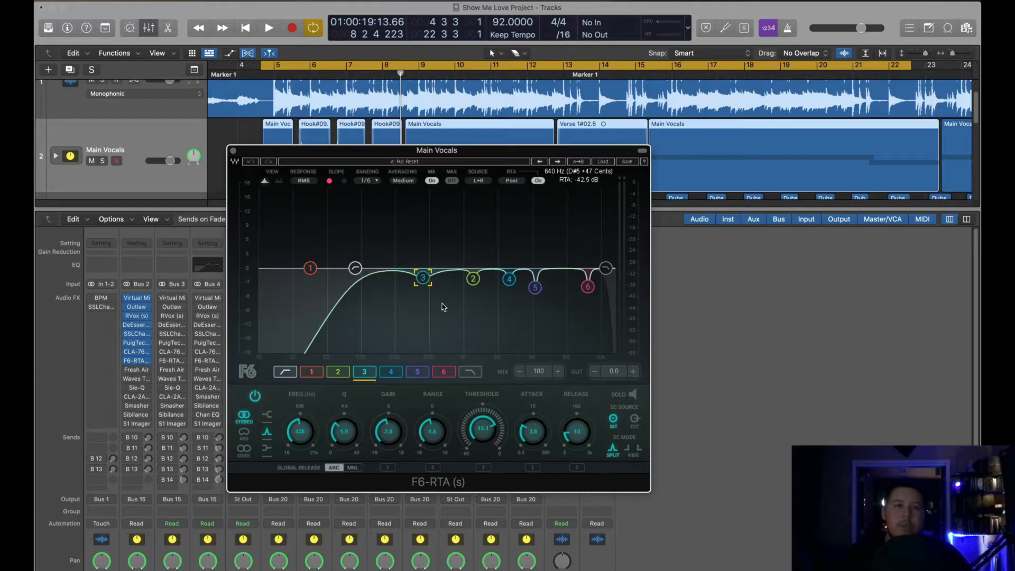
- Play the mix from bar 5 and compare the Main Vocals with the F6-RTA bypassed and enabled
key(space)
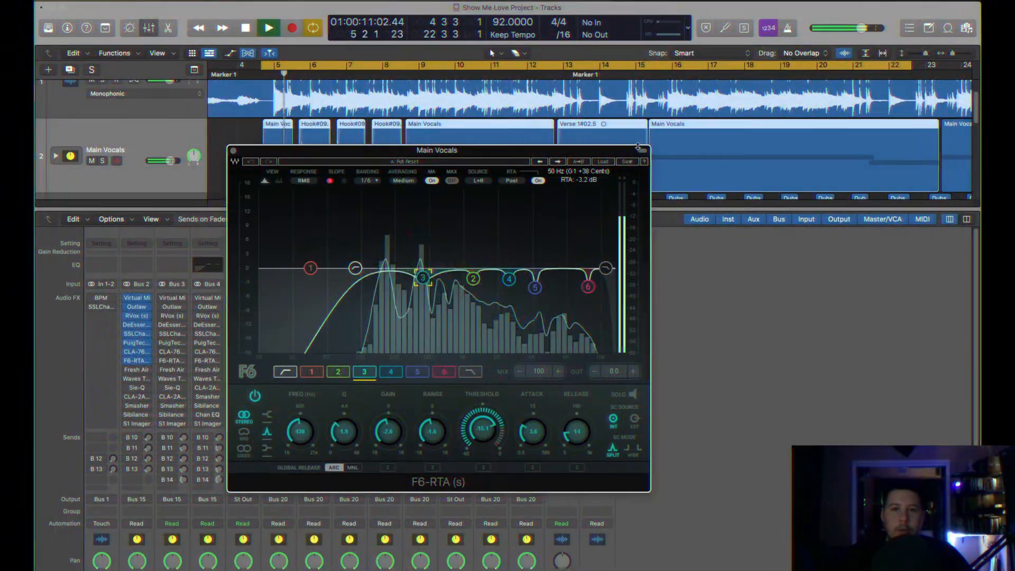
click(643, 151)
click(253, 172)
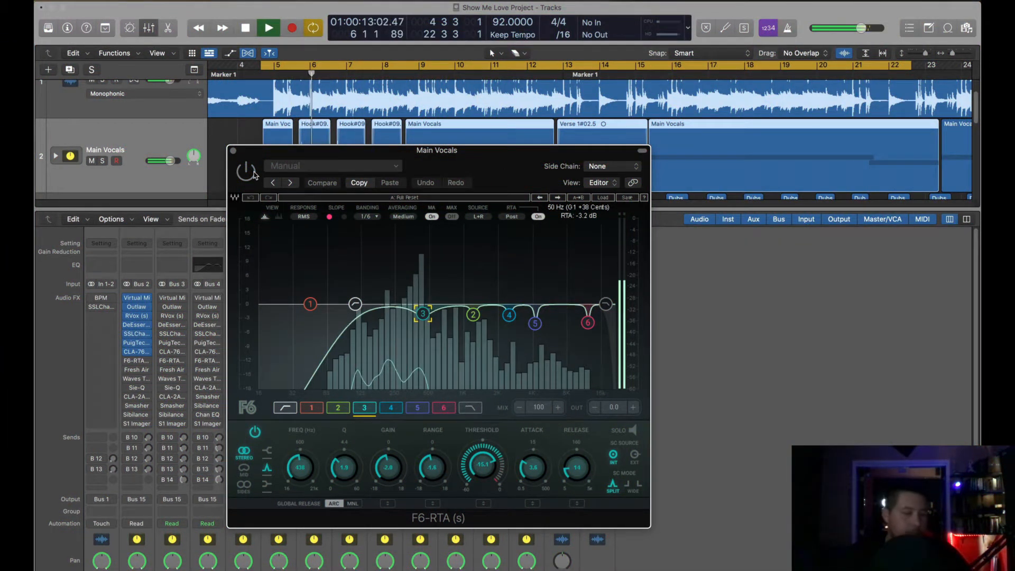
click(253, 172)
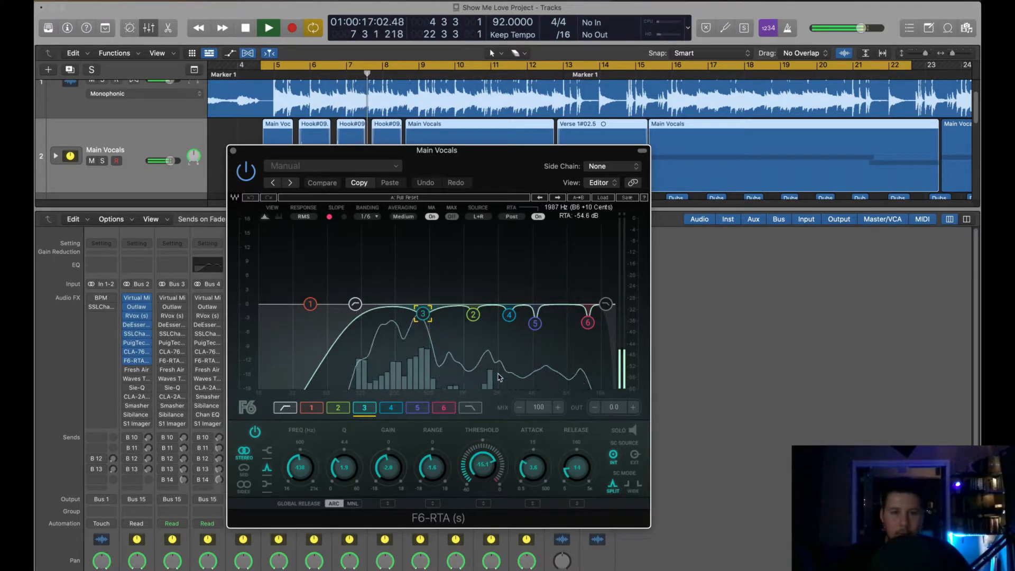
- Solo band 3 of the F6-RTA and mute the Beat track to hear that band on the vocals alone
click(632, 431)
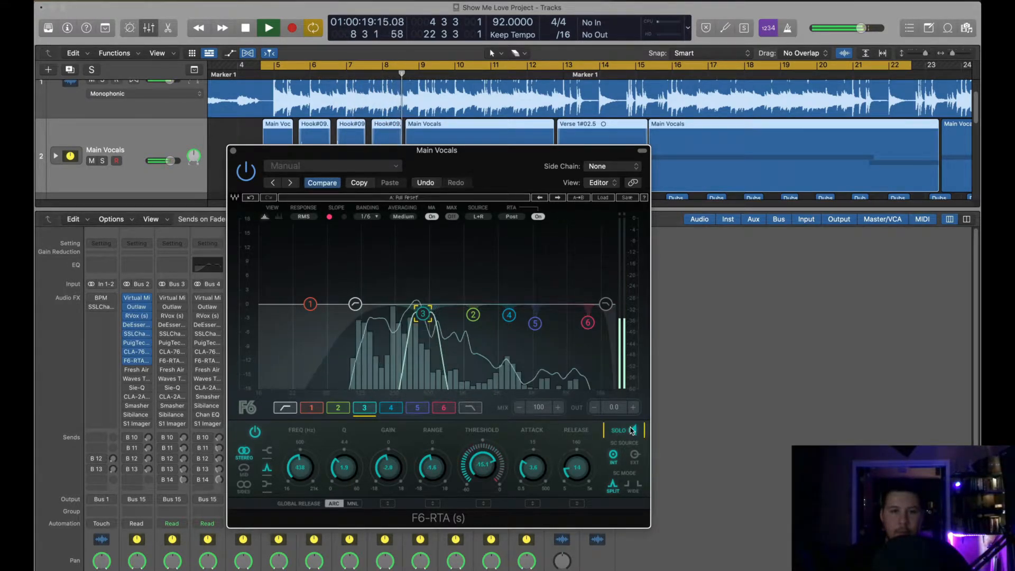
click(92, 82)
scroll(147, 169, down, 8)
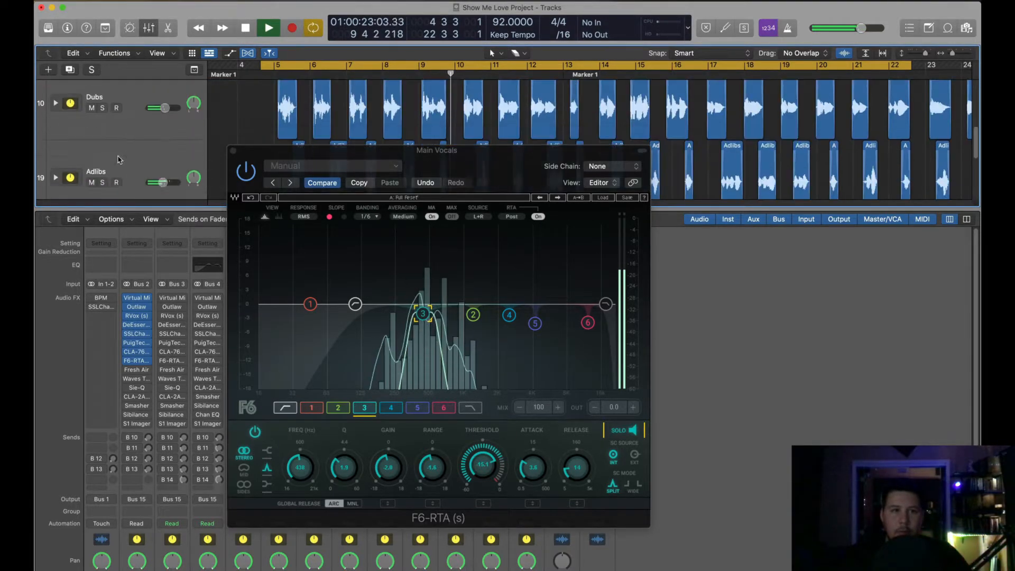
scroll(120, 188, up, 10)
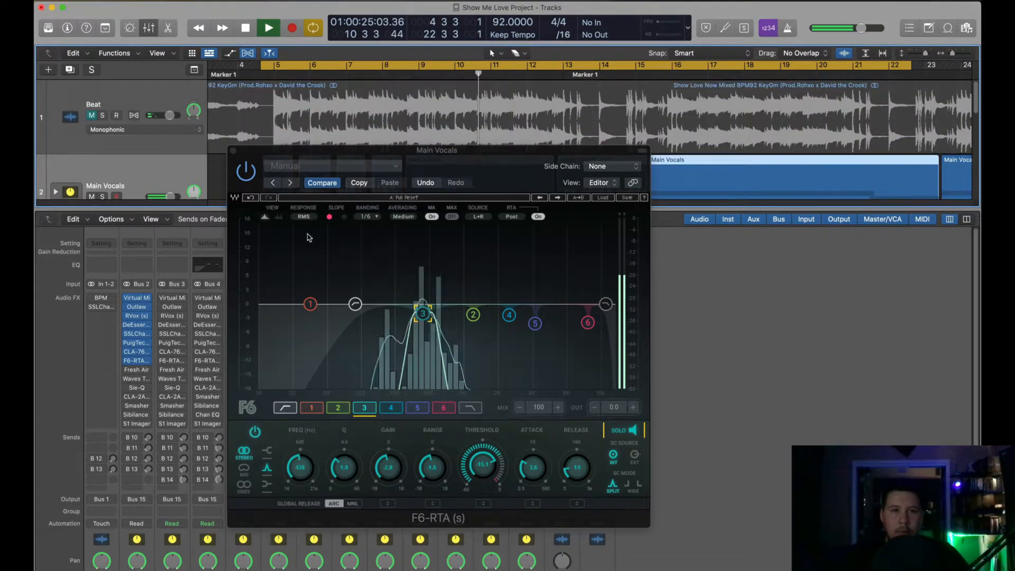
- Audition F6-RTA bands 2, 4, 5 and 6 in solo one by one, and stop playback
click(473, 315)
click(632, 432)
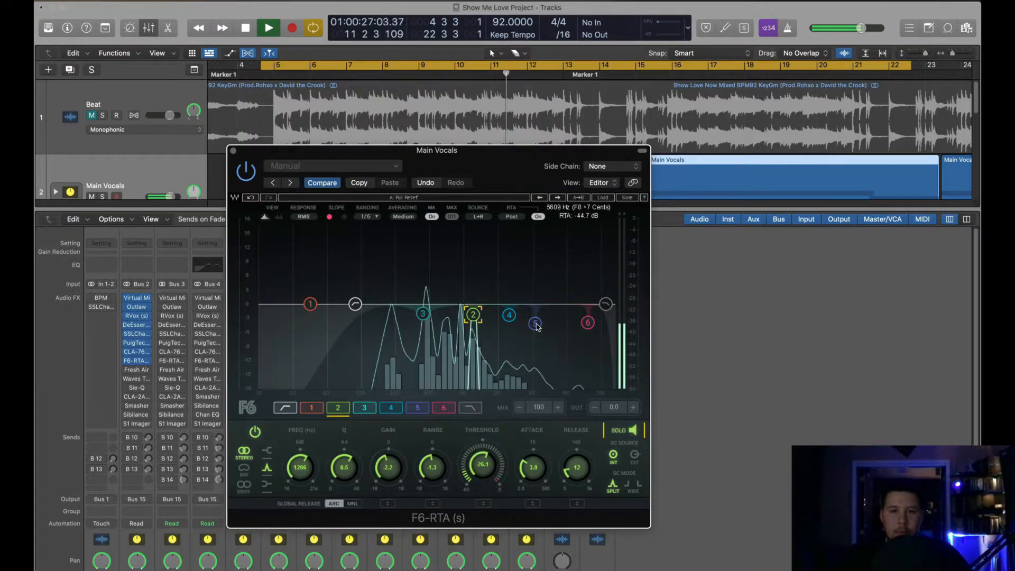
click(509, 315)
click(627, 431)
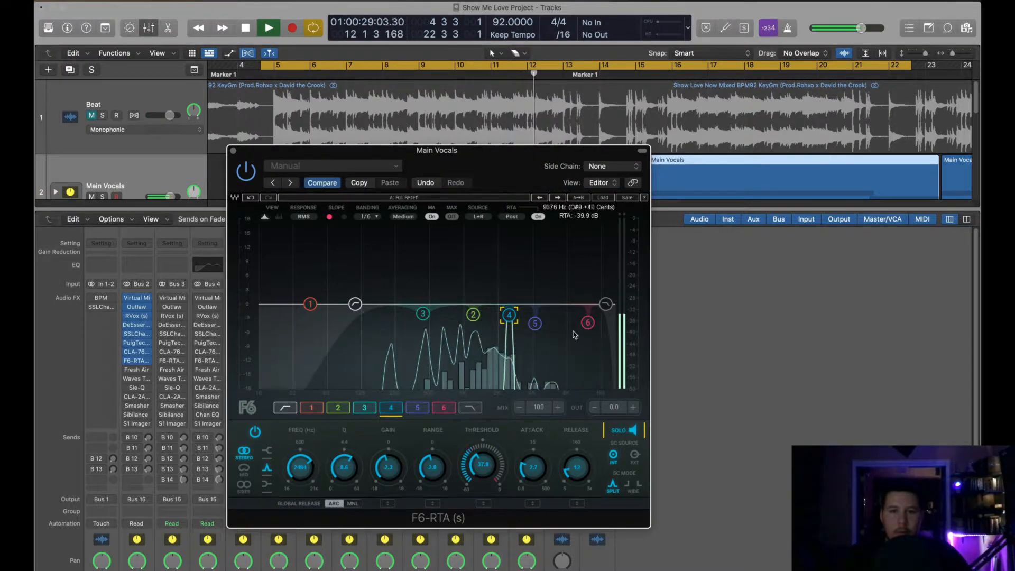
click(535, 323)
click(632, 431)
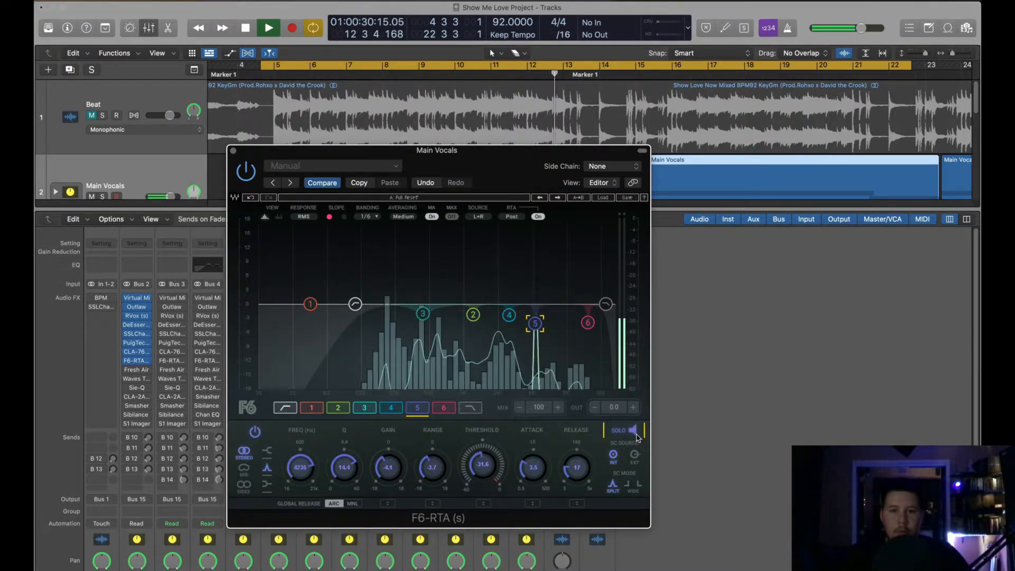
click(588, 323)
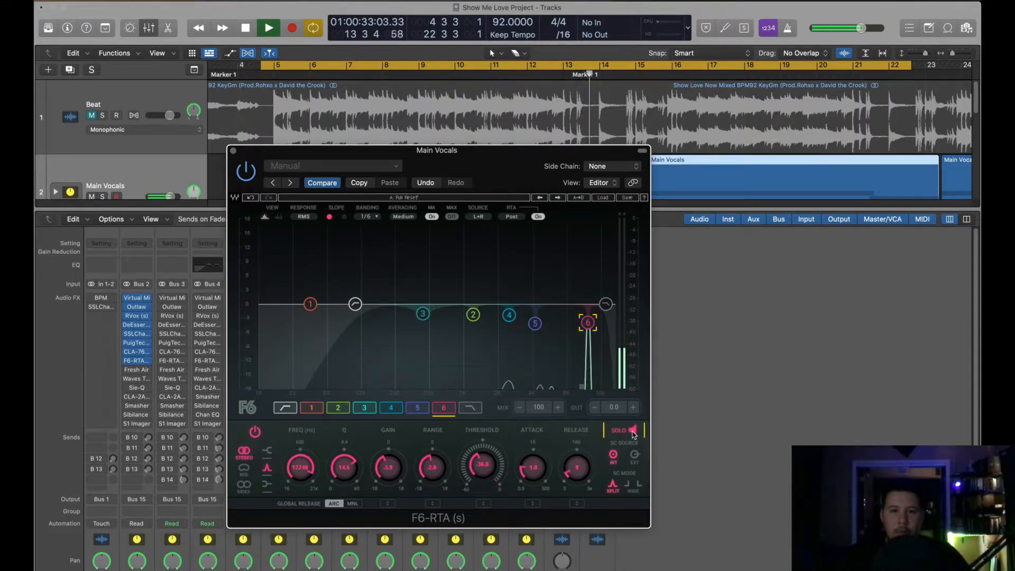
key(space)
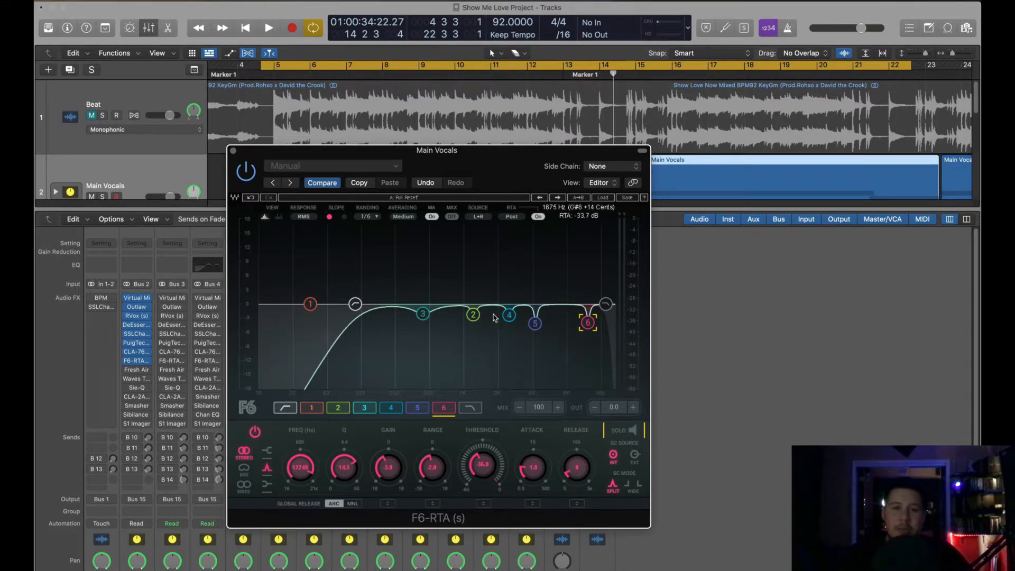
- Play the vocals briefly from bar 5 through the F6-RTA, stop playback and close the plug-in window
drag(513, 181, 559, 235)
key(space)
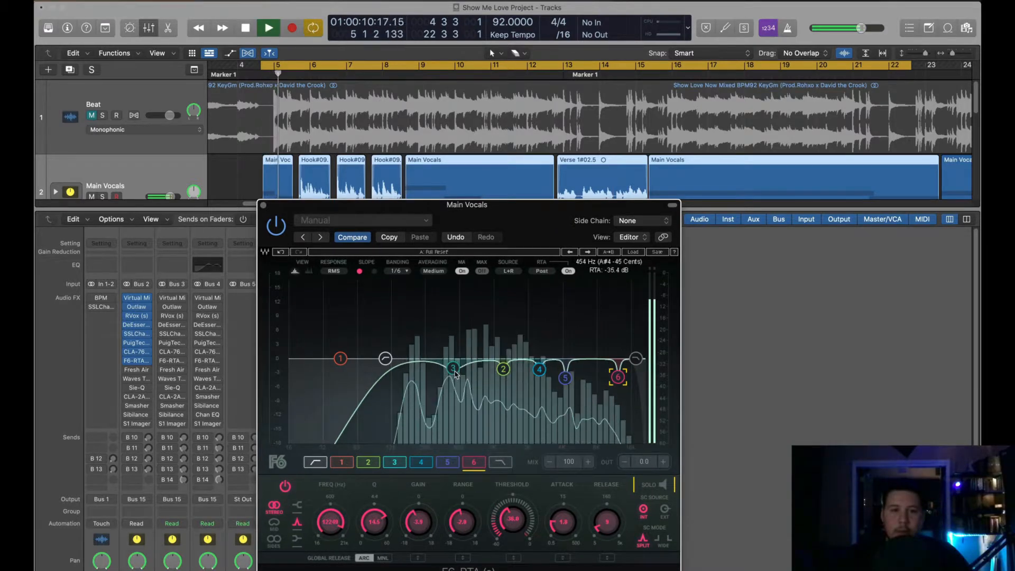
key(space)
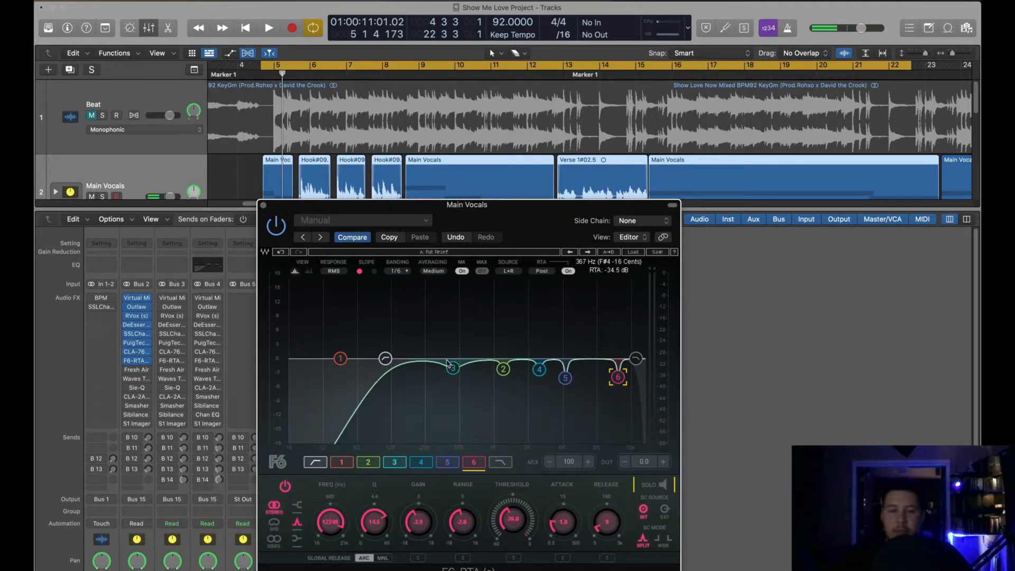
click(263, 206)
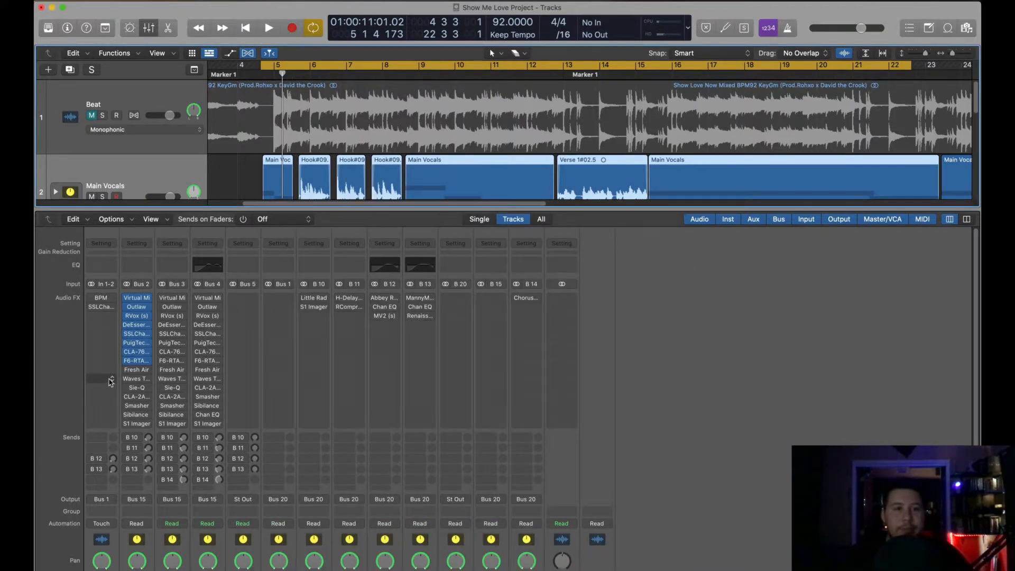
- Open Fresh Air on the Main Vocals channel and play the vocals with the Beat track muted
click(134, 371)
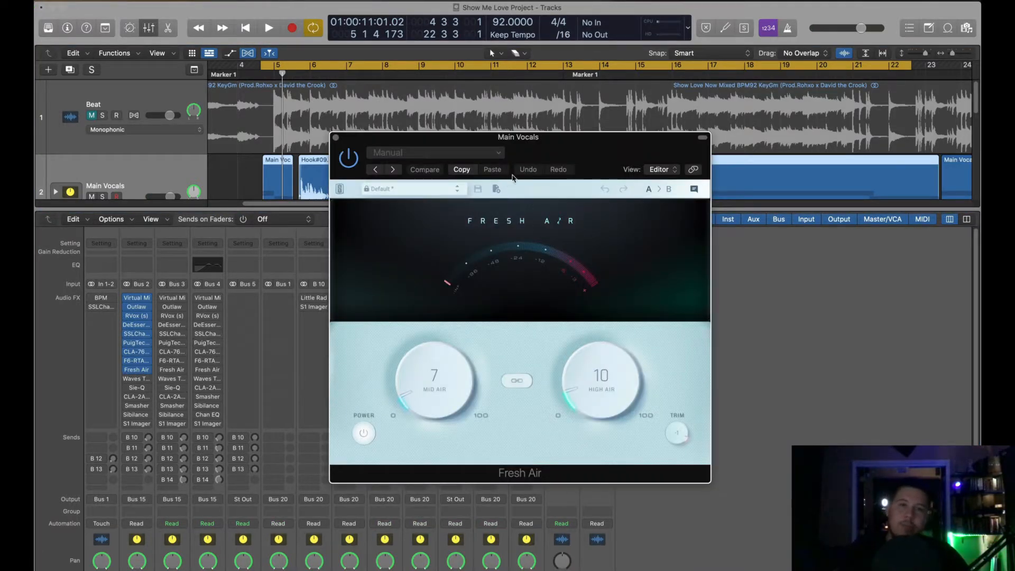
drag(512, 171, 449, 184)
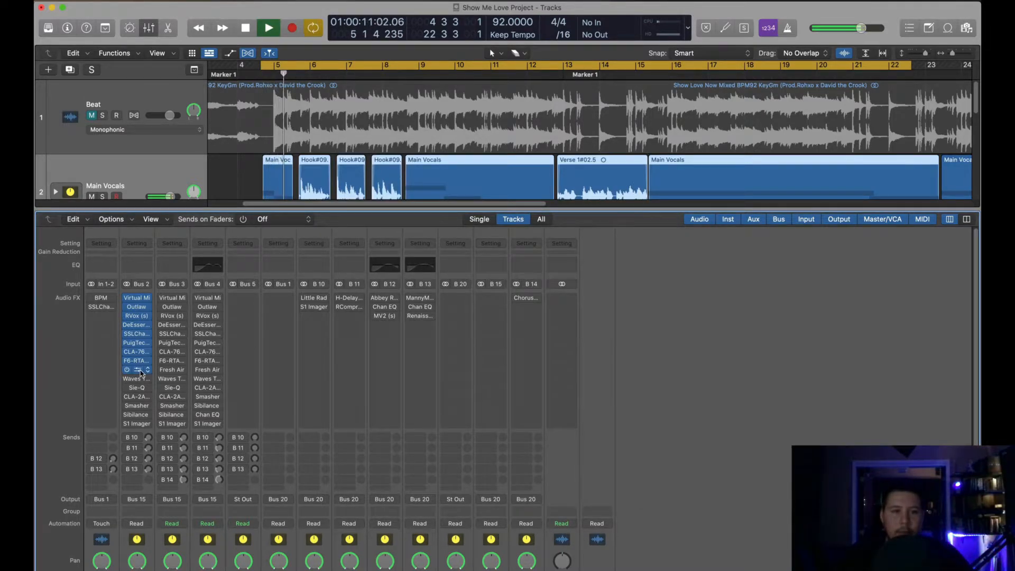
click(140, 372)
- Audition Fresh Air with High Air raised to about 85% and Mid Air to about 74%, returning each to 8%
drag(554, 373, 554, 302)
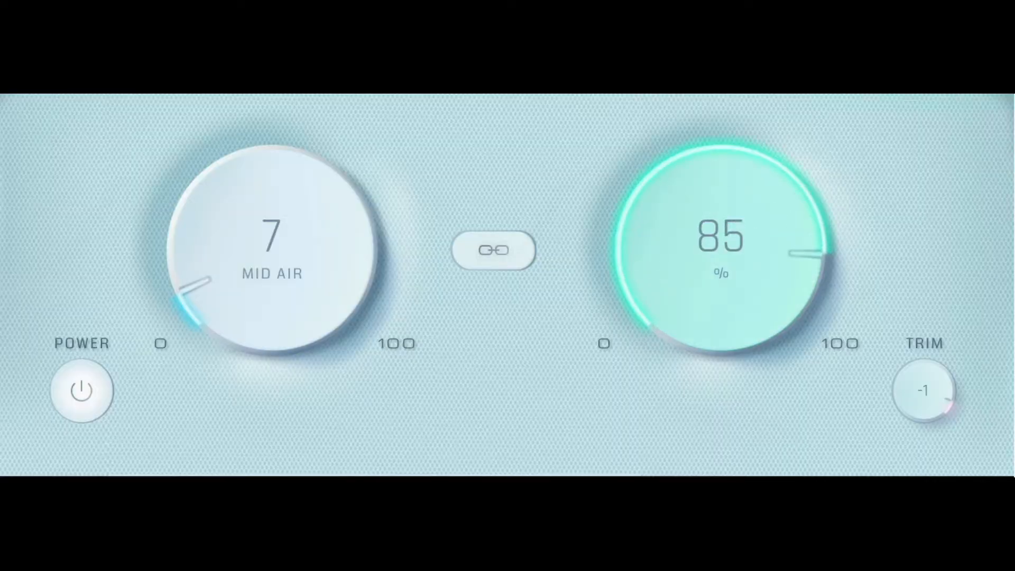
drag(745, 158, 729, 249)
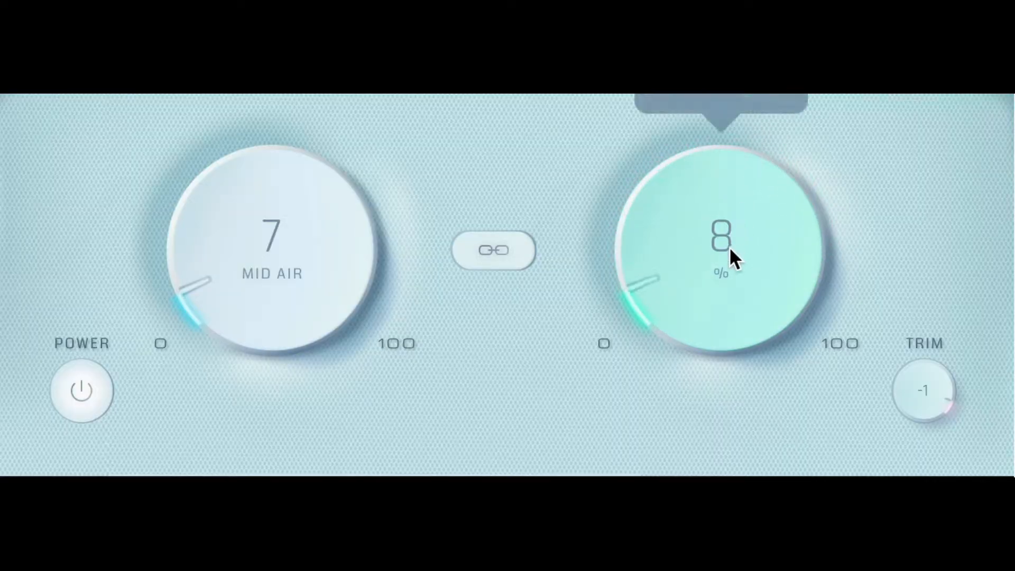
drag(175, 222, 174, 150)
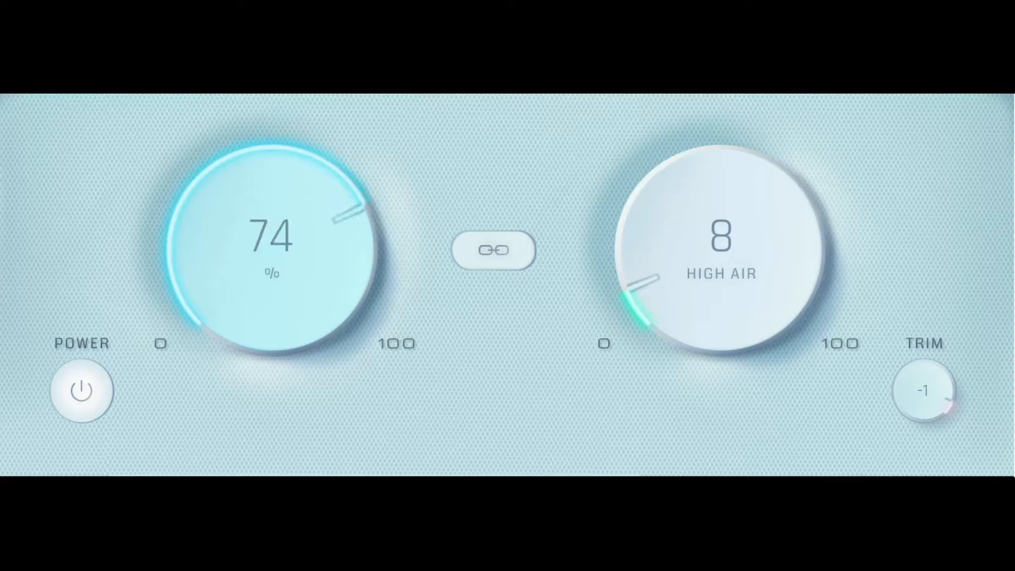
drag(272, 247, 297, 254)
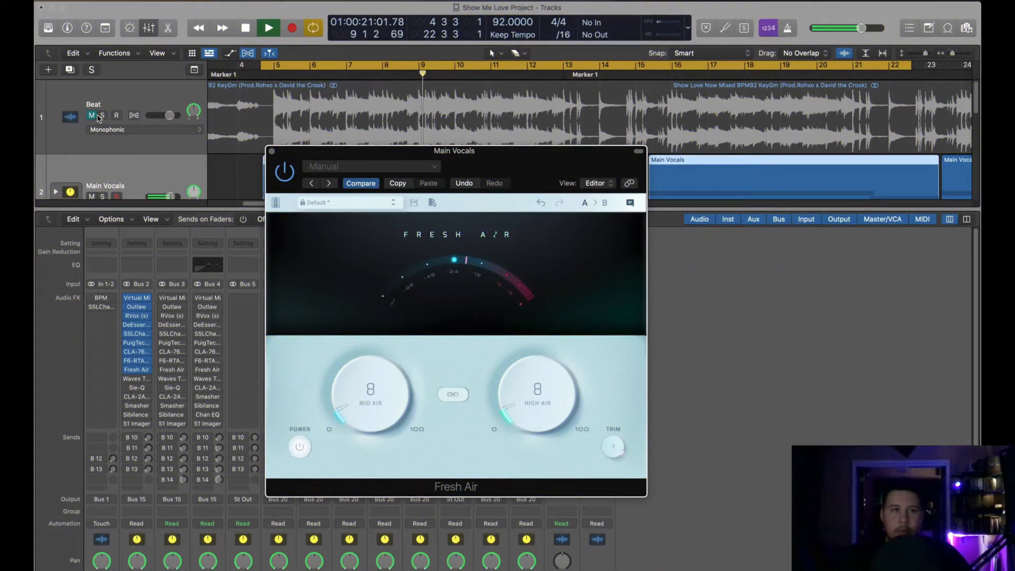
- Unmute the Beat track, set Fresh Air's Mid Air to 7 and High Air to 10 during playback, and close the plug-in
click(100, 115)
click(270, 151)
click(92, 69)
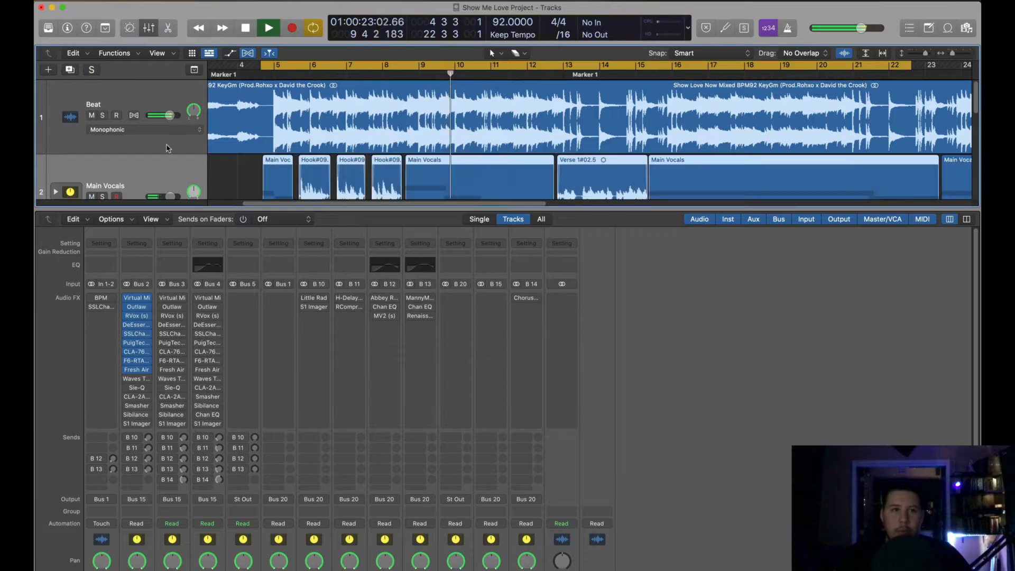
click(137, 370)
drag(376, 403, 370, 408)
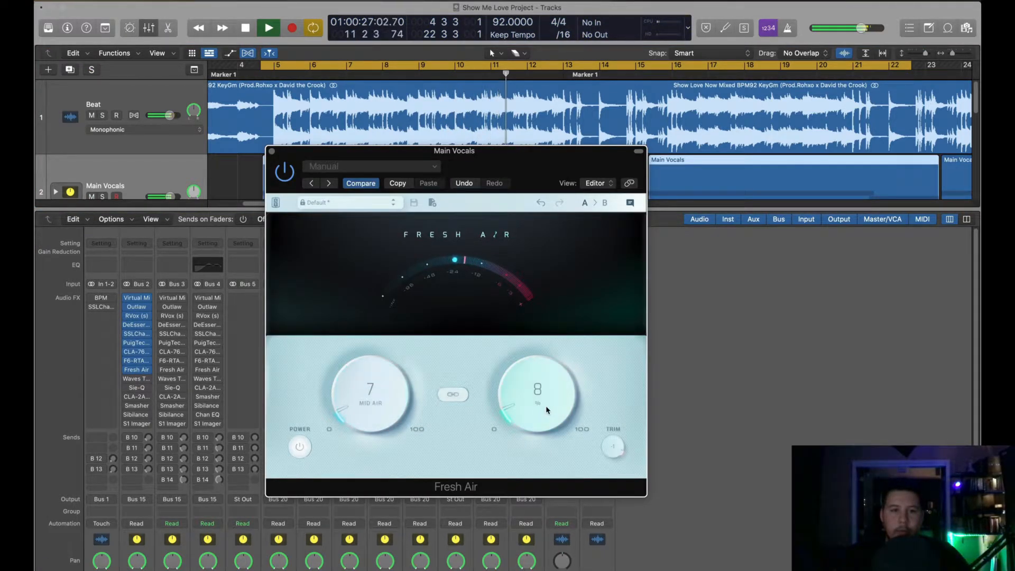
drag(544, 408, 546, 402)
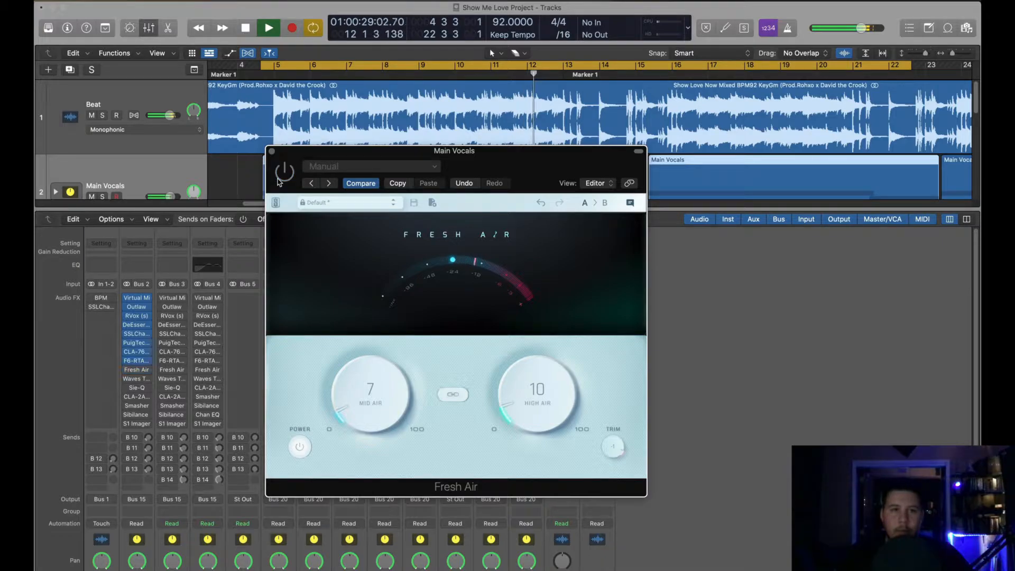
key(space)
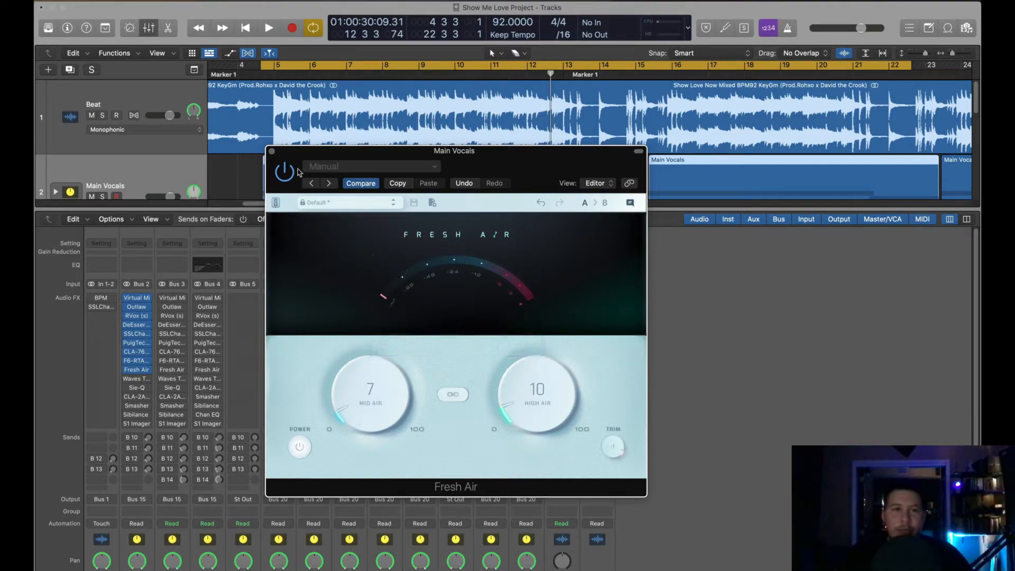
click(272, 152)
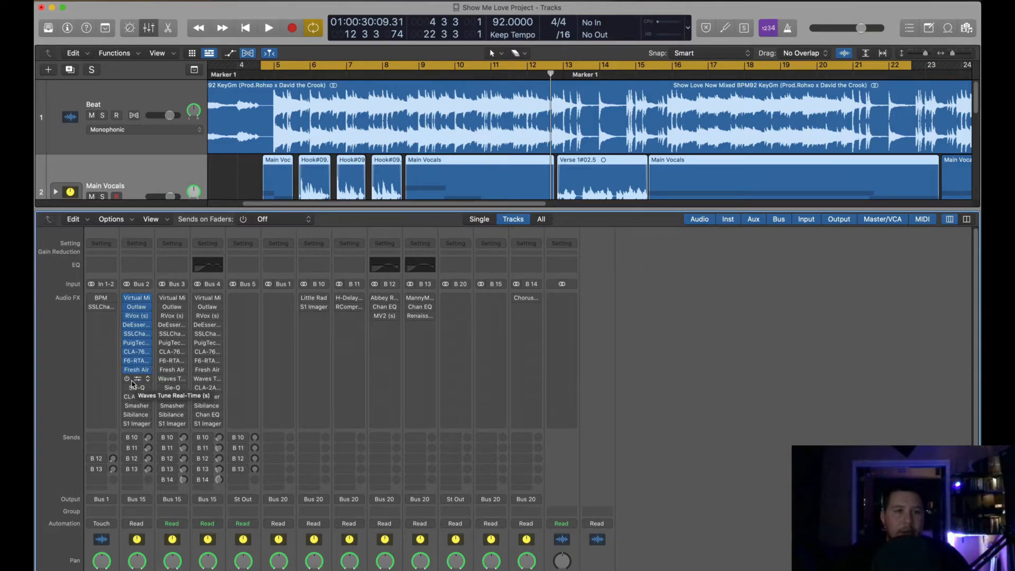
- Open Waves Tune Real-Time on the Main Vocals and listen to its pitch correction in the mix
click(134, 379)
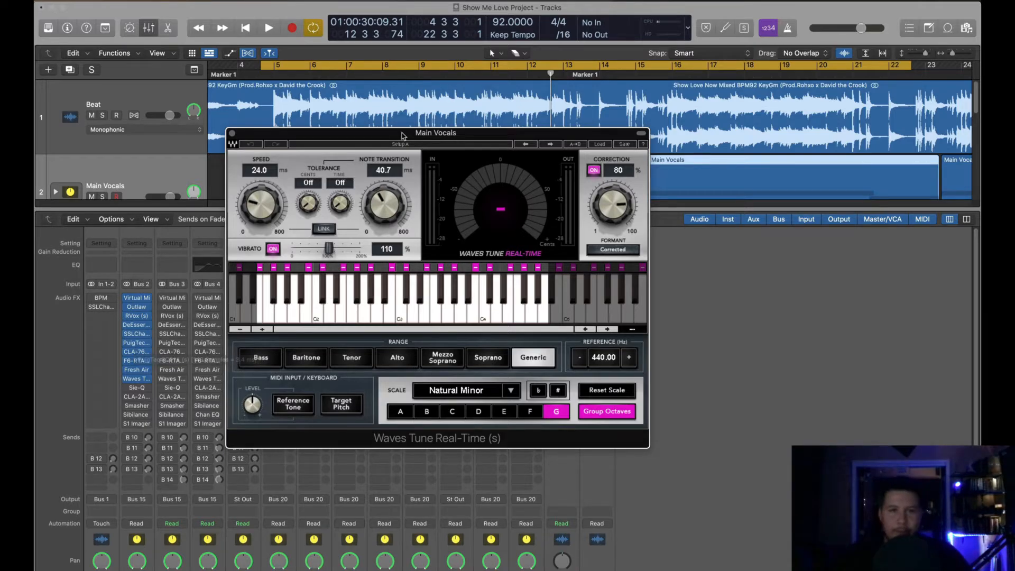
drag(403, 136, 412, 137)
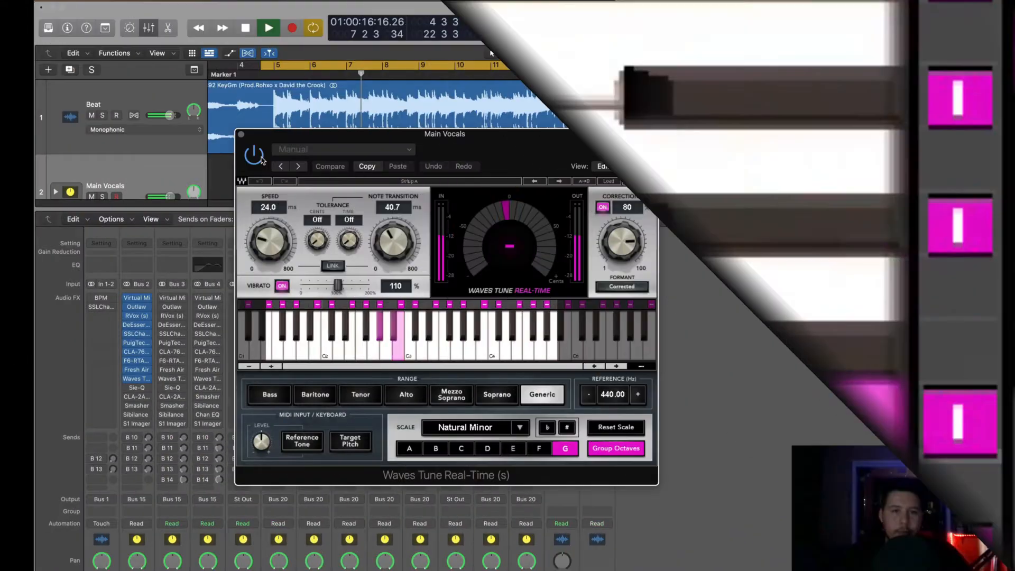
key(space)
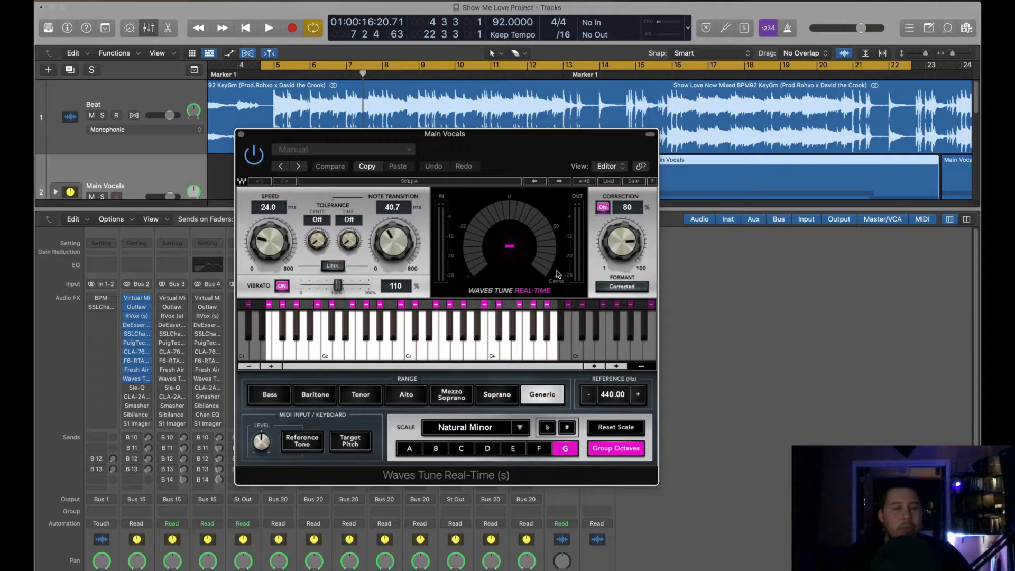
drag(509, 164, 527, 182)
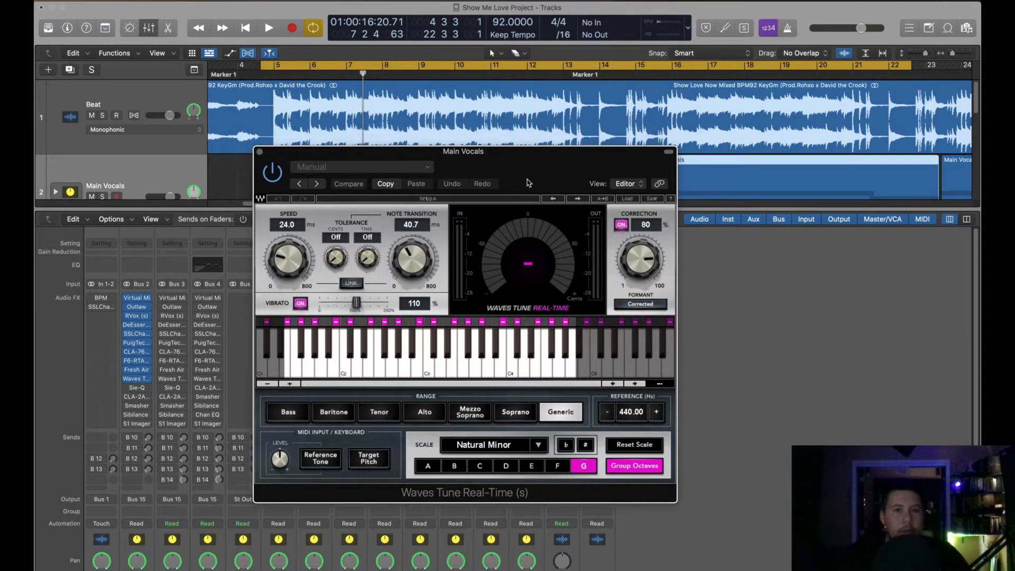
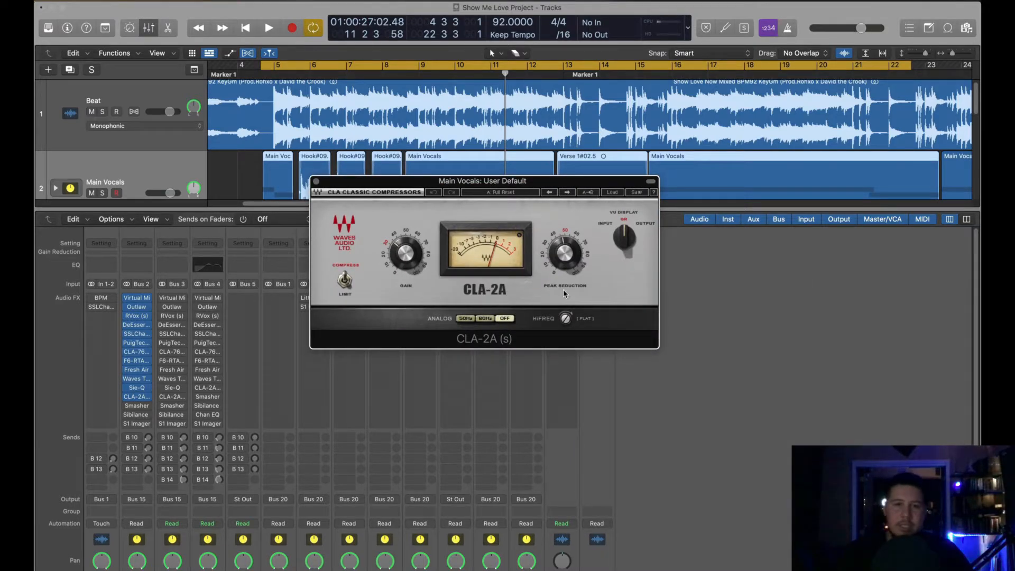
- Insert a Compressor on the Beat track, switch it to the Vintage Opto model for comparison, and remove it again
click(101, 316)
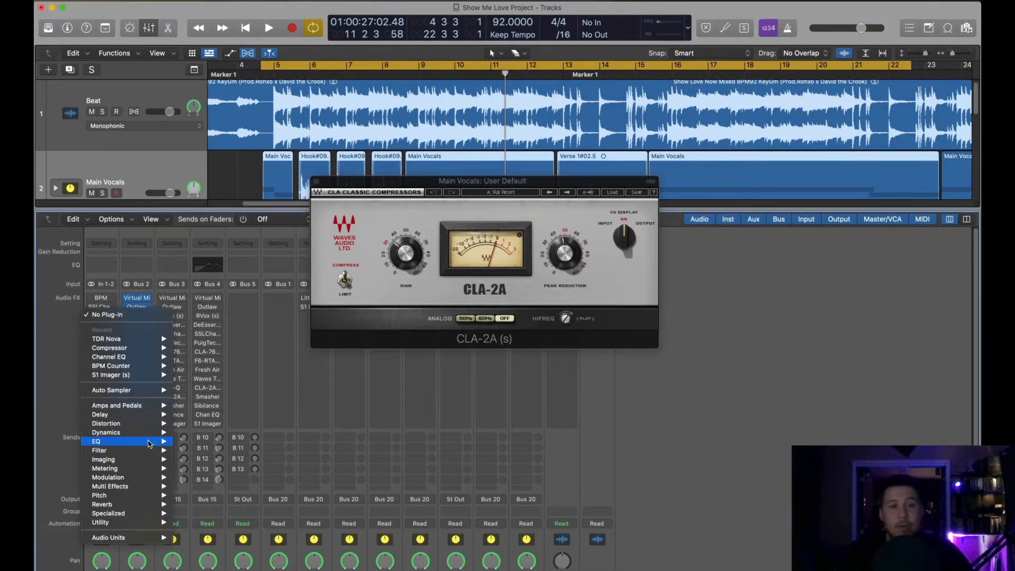
mouse_move(108, 432)
mouse_move(206, 441)
click(283, 441)
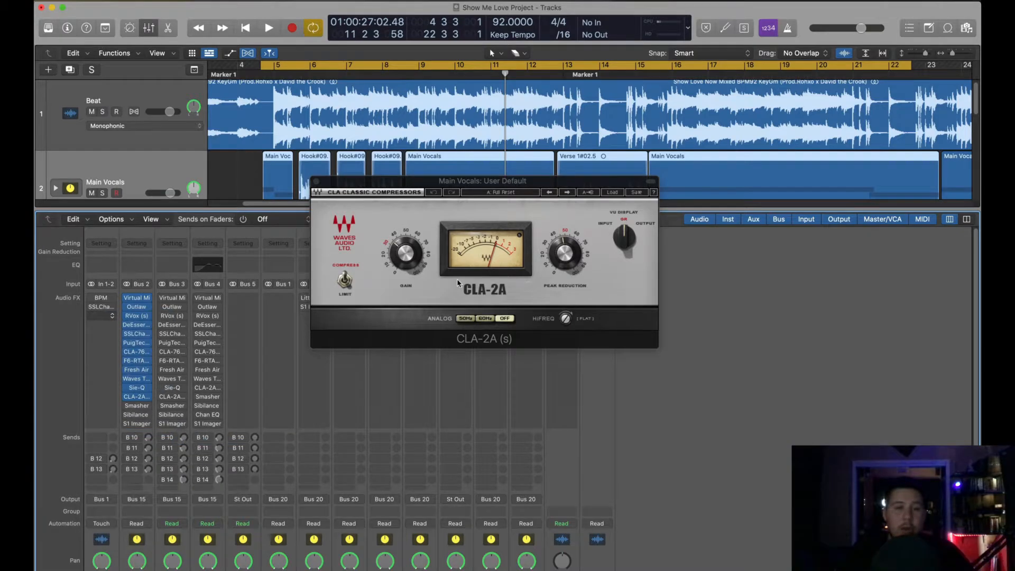
click(695, 206)
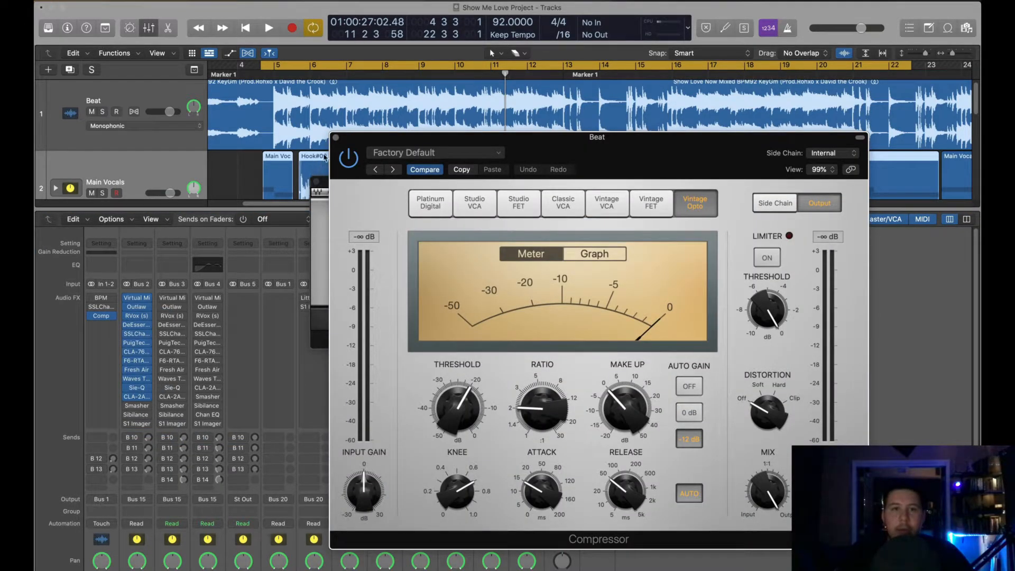
click(335, 137)
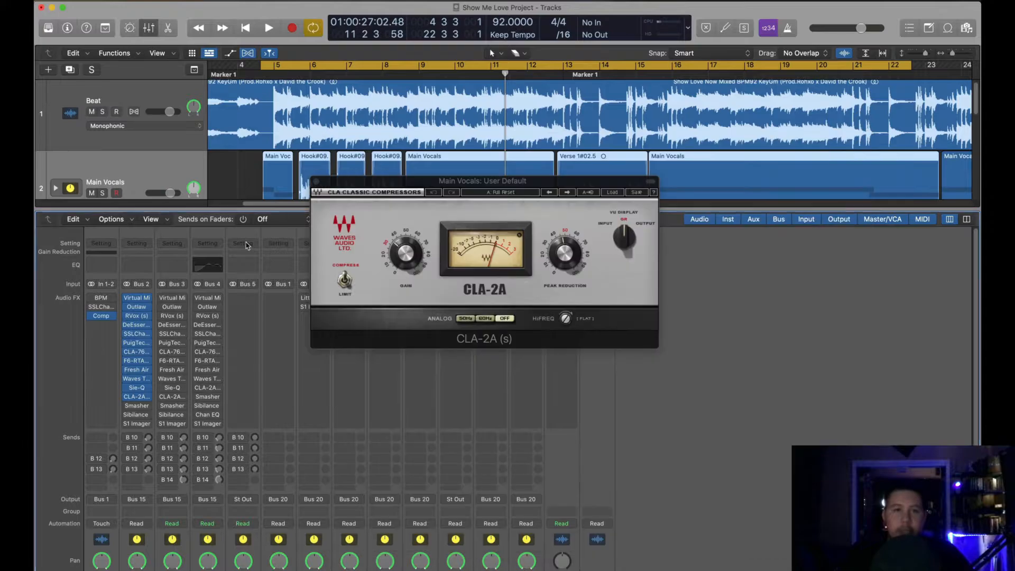
click(114, 315)
click(133, 325)
- Show the CLA-2A header, try Peak Reduction at about 44, return it to about 50 and close the plug-in
click(651, 181)
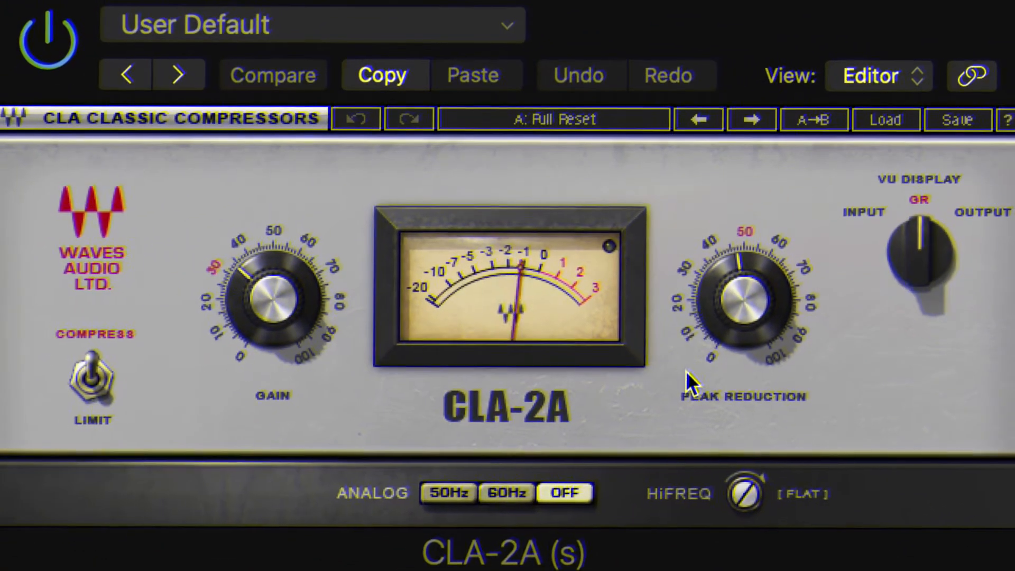
mouse_move(758, 334)
mouse_move(753, 318)
mouse_down()
mouse_move(753, 299)
mouse_move(753, 349)
mouse_move(753, 319)
mouse_up()
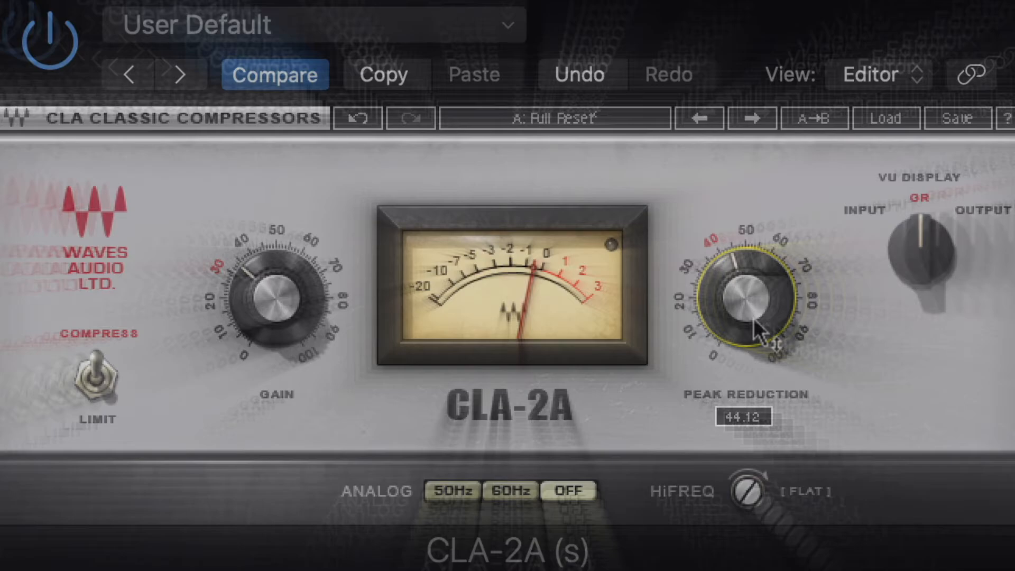
drag(753, 318, 753, 316)
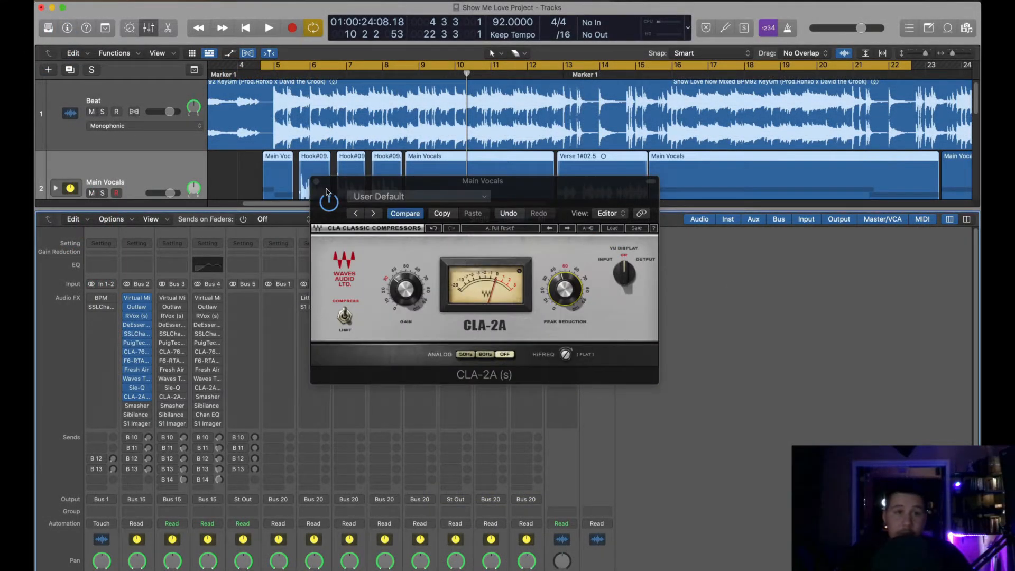
click(317, 183)
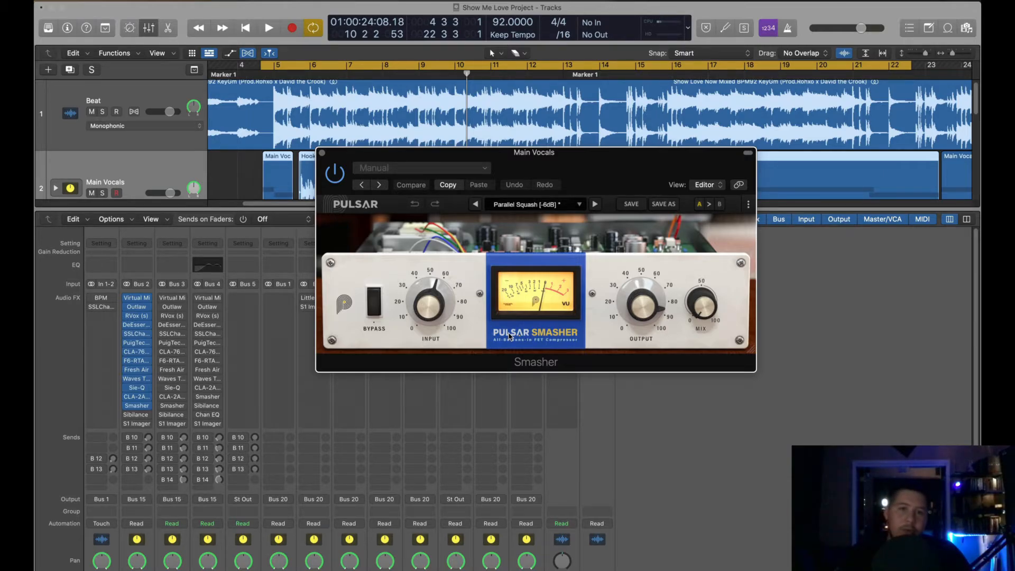
- Place the Pulsar Smasher window over the middle of the project and examine its Input, gain reduction meter and Mix controls
drag(569, 182, 543, 161)
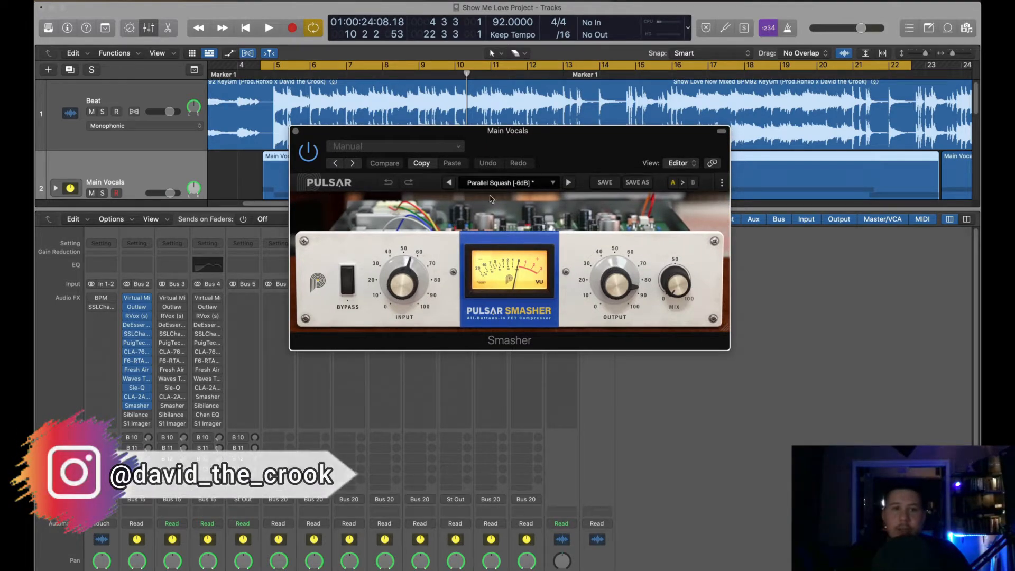
mouse_move(407, 290)
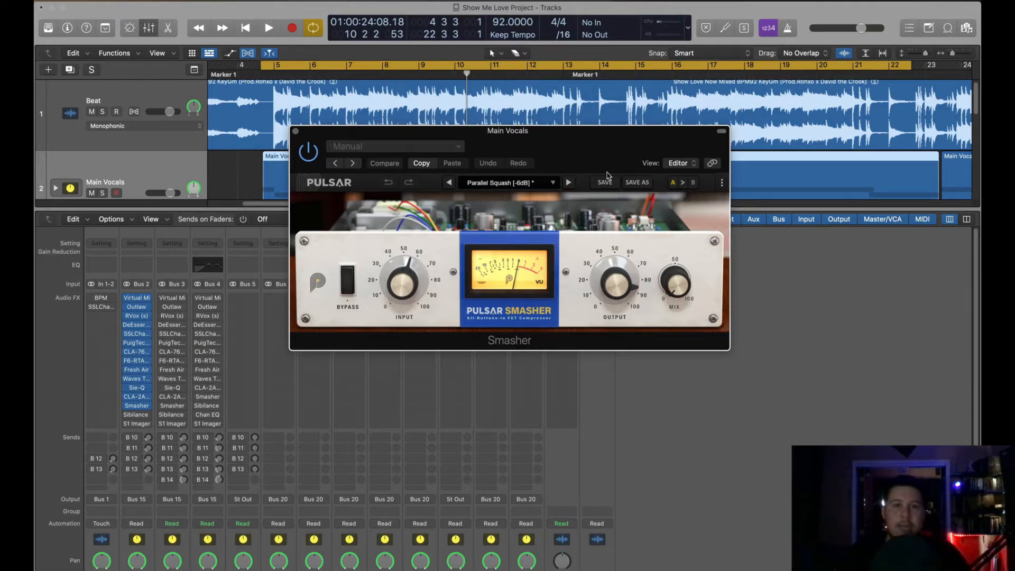
drag(606, 172, 611, 171)
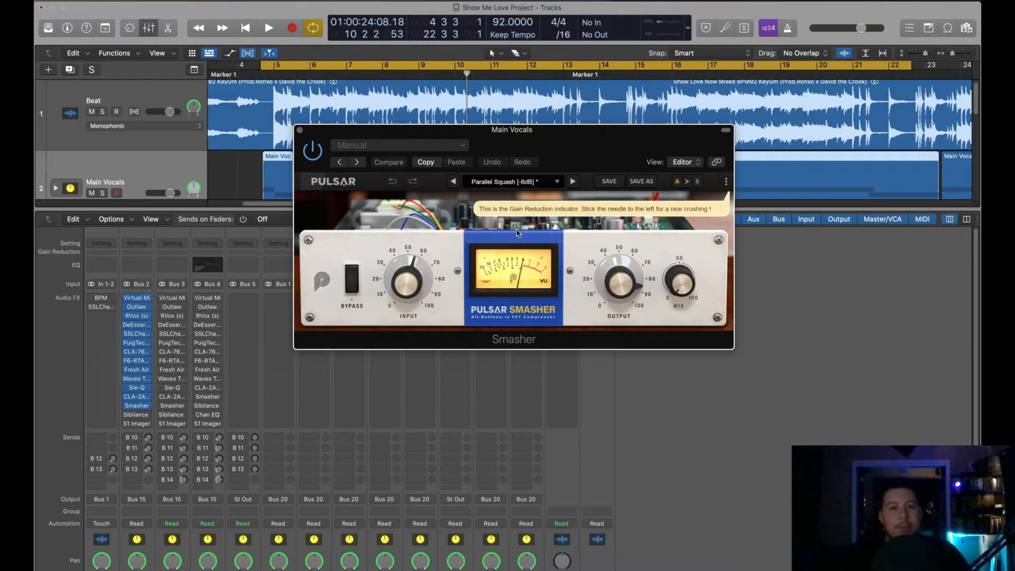
drag(548, 145, 532, 141)
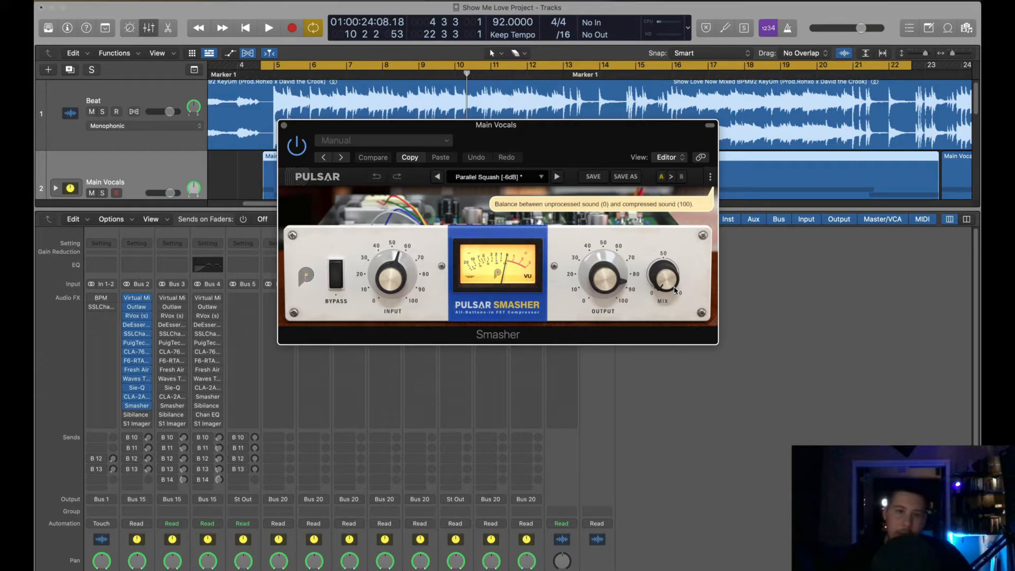
- Play the mix, set Smasher's Mix to 6%, compare it bypassed and enabled, and stop playback
key(space)
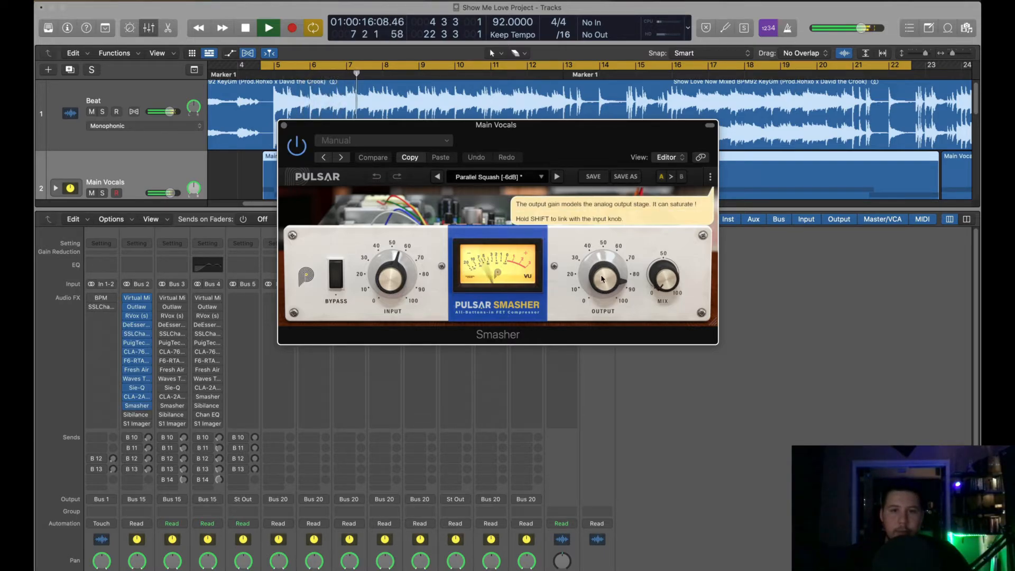
mouse_move(664, 278)
mouse_down()
mouse_move(665, 253)
mouse_move(697, 210)
mouse_move(676, 283)
mouse_up()
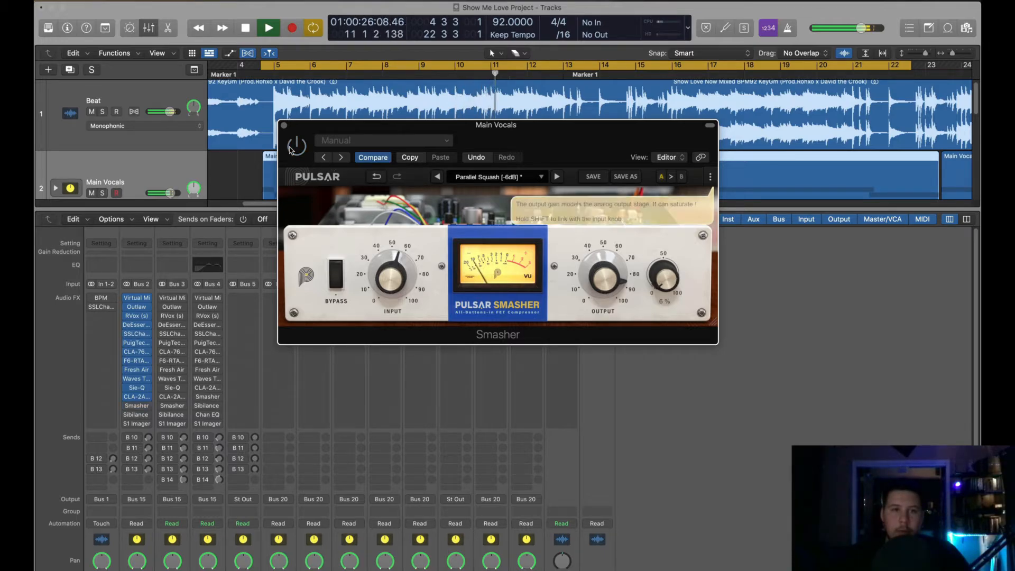
key(space)
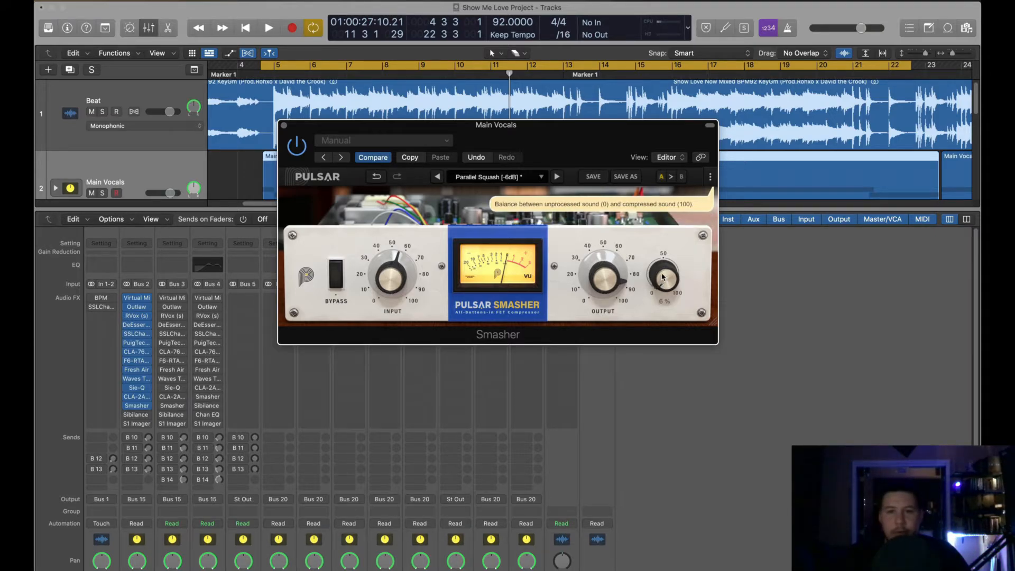
- Try Smasher's Mix at 32% during playback, return it to 6%, compare bypassed and enabled, and close the plug-in
drag(662, 277, 668, 280)
key(space)
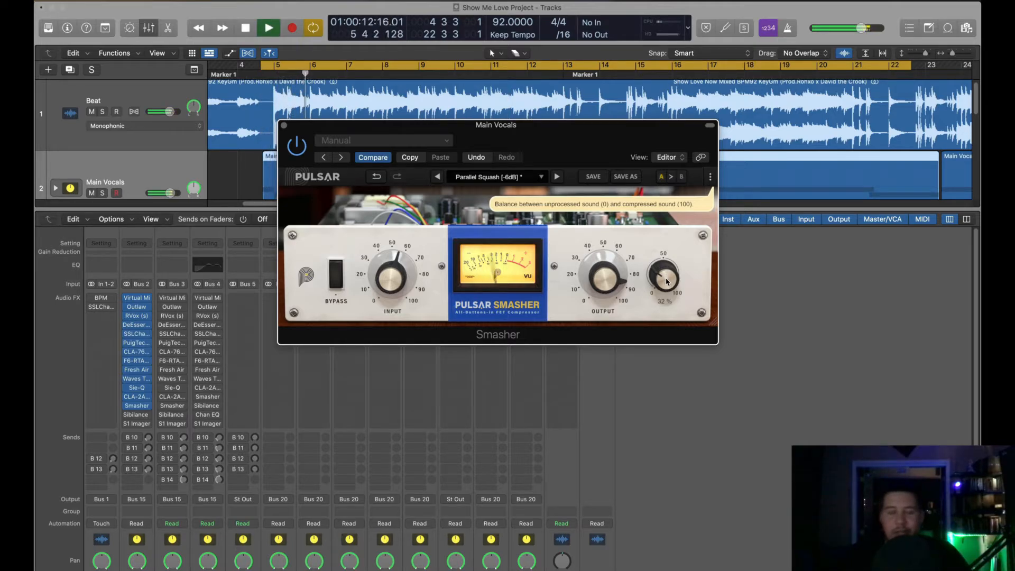
drag(667, 282, 662, 308)
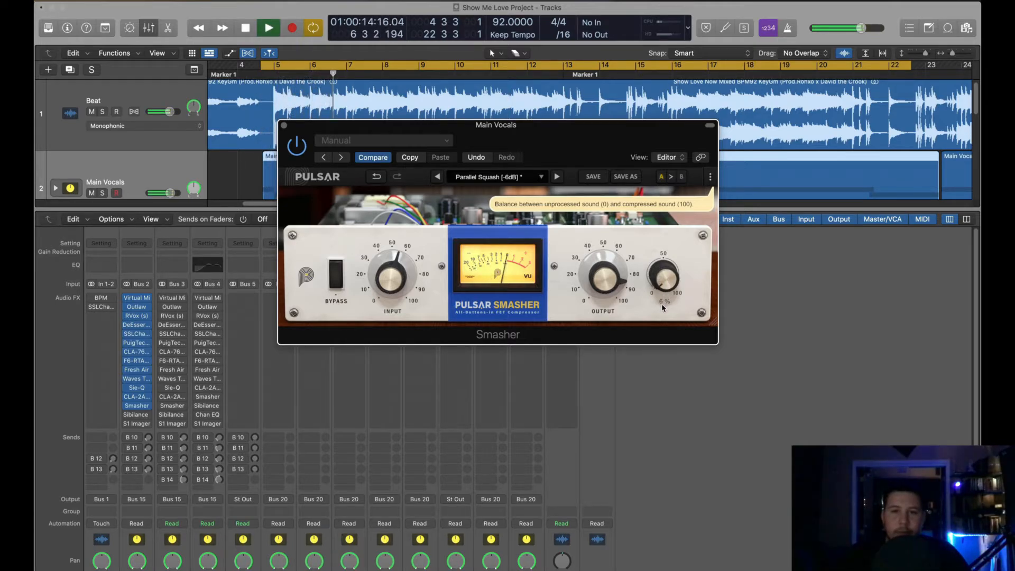
click(298, 146)
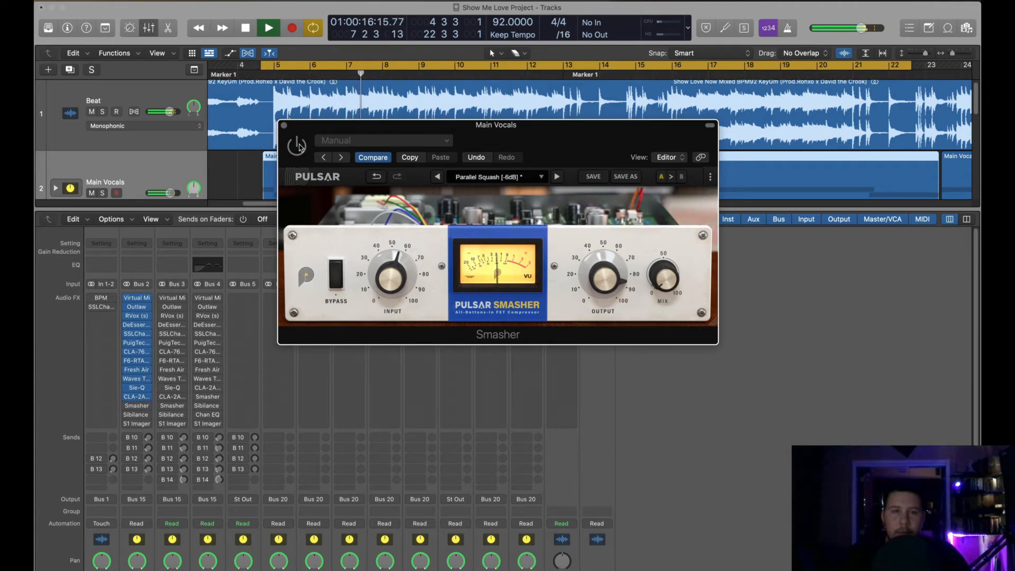
click(297, 146)
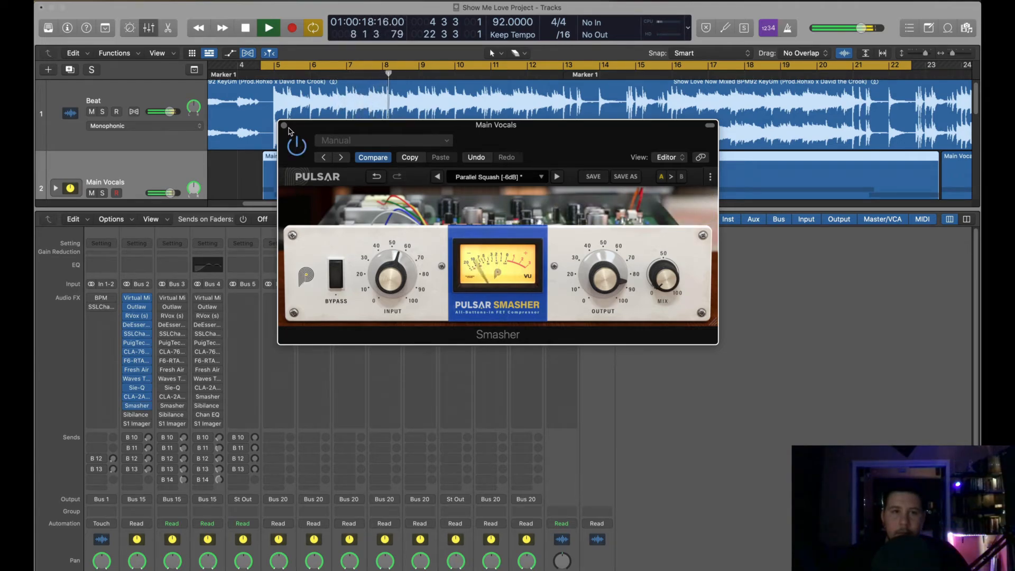
key(space)
click(283, 126)
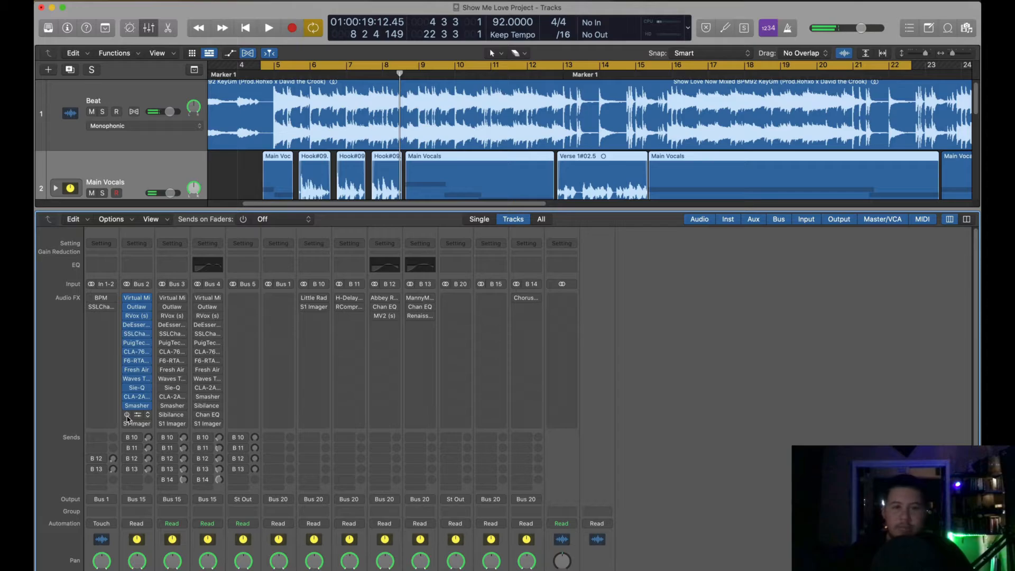
- Enable Sibilance on the Main Vocals channel, open it and play the mix with its Monitor on
click(127, 416)
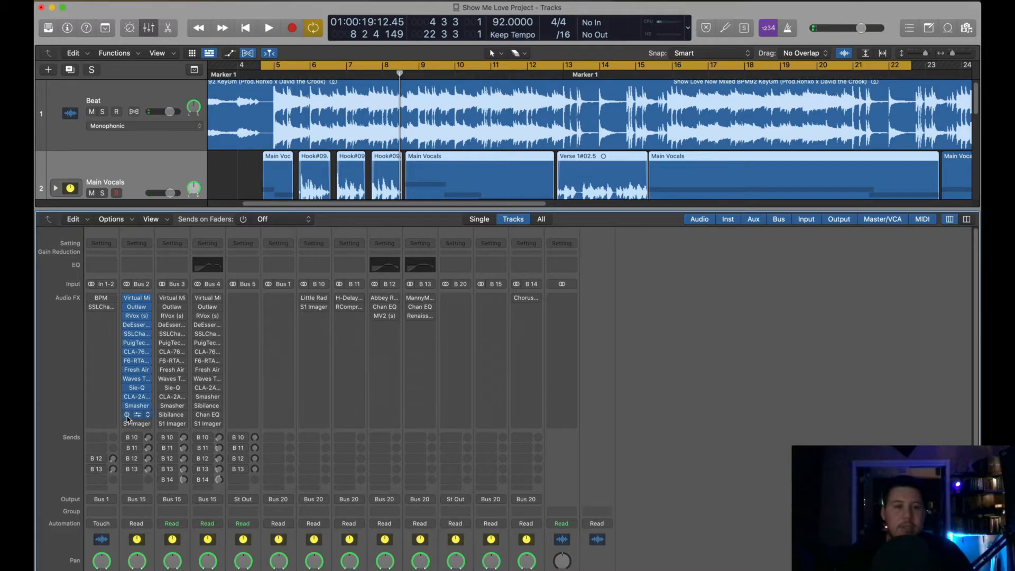
click(140, 415)
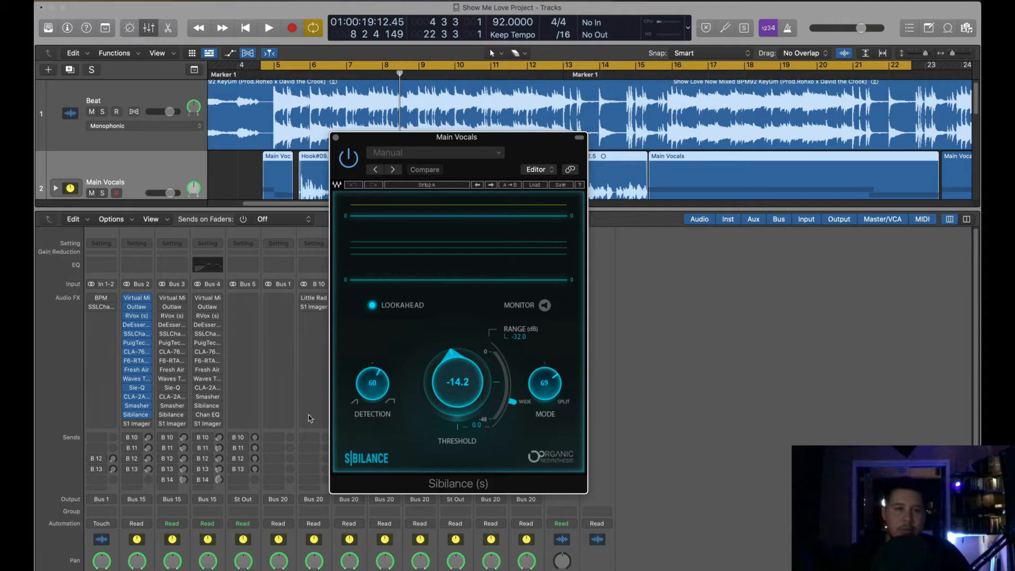
mouse_move(146, 336)
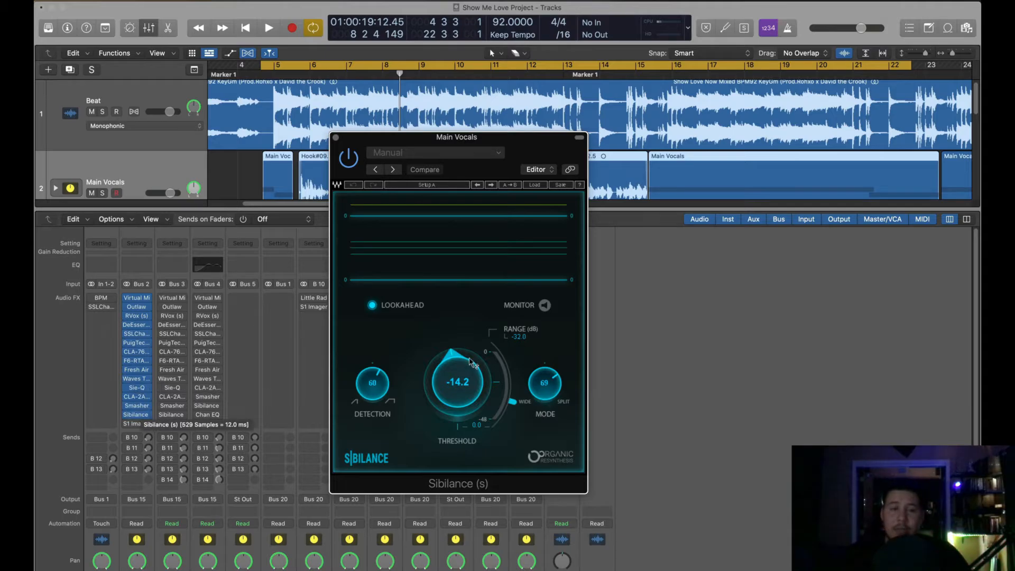
key(space)
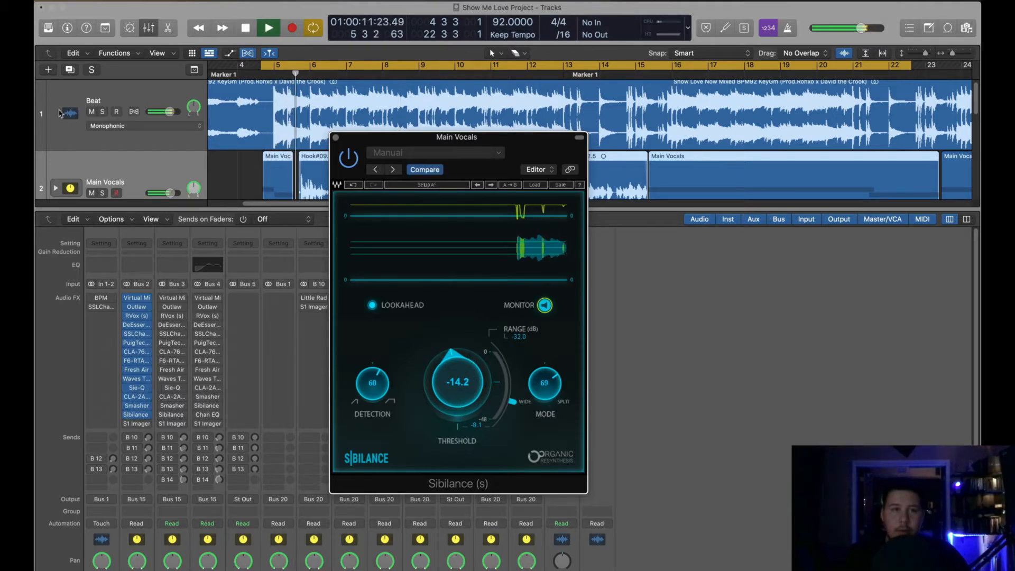
click(544, 305)
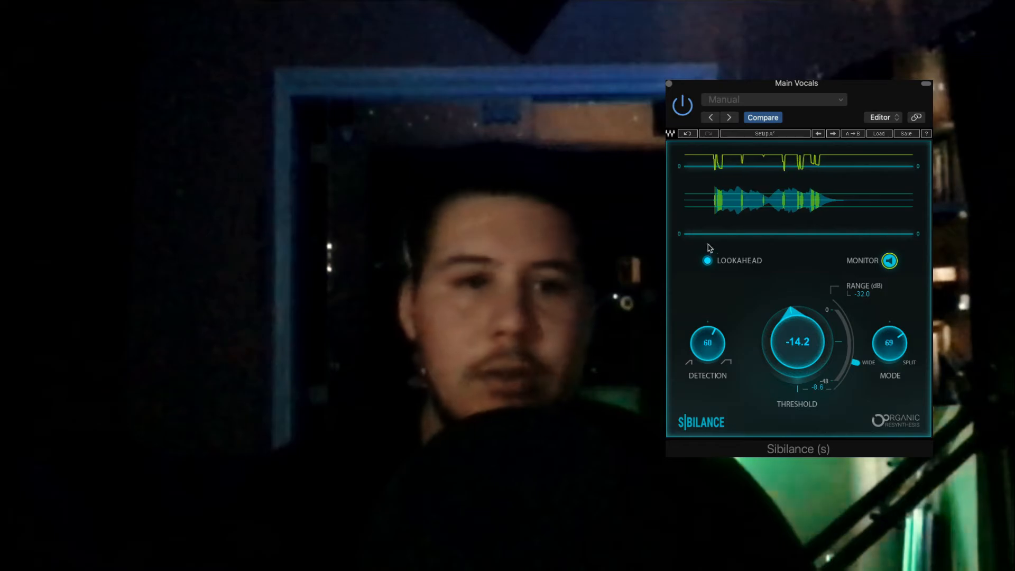
- Switch off Sibilance's Monitor, enable S1 Imager on Main Vocals and audition the vocals with Beat, both soloed
click(707, 260)
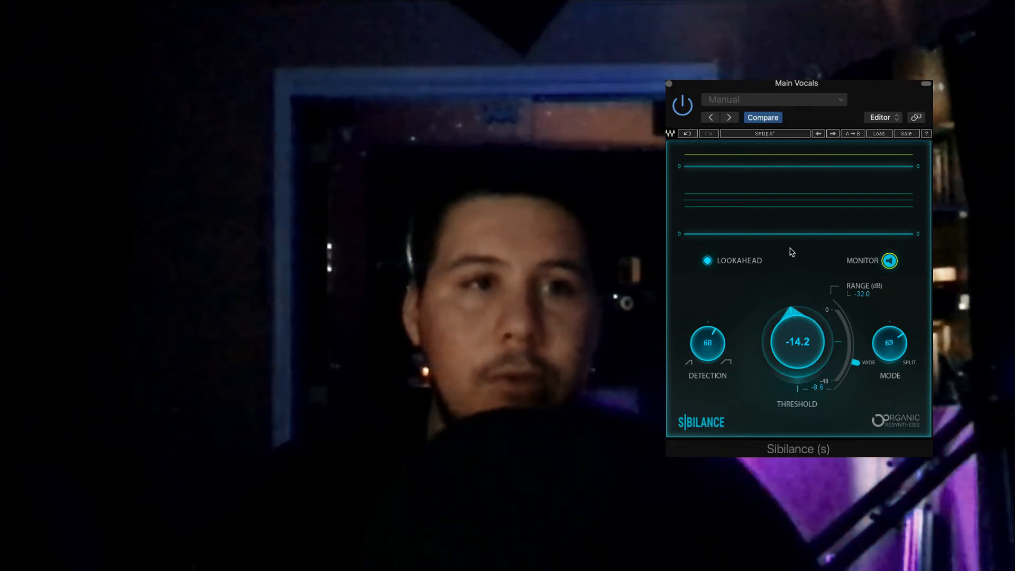
click(886, 261)
click(715, 262)
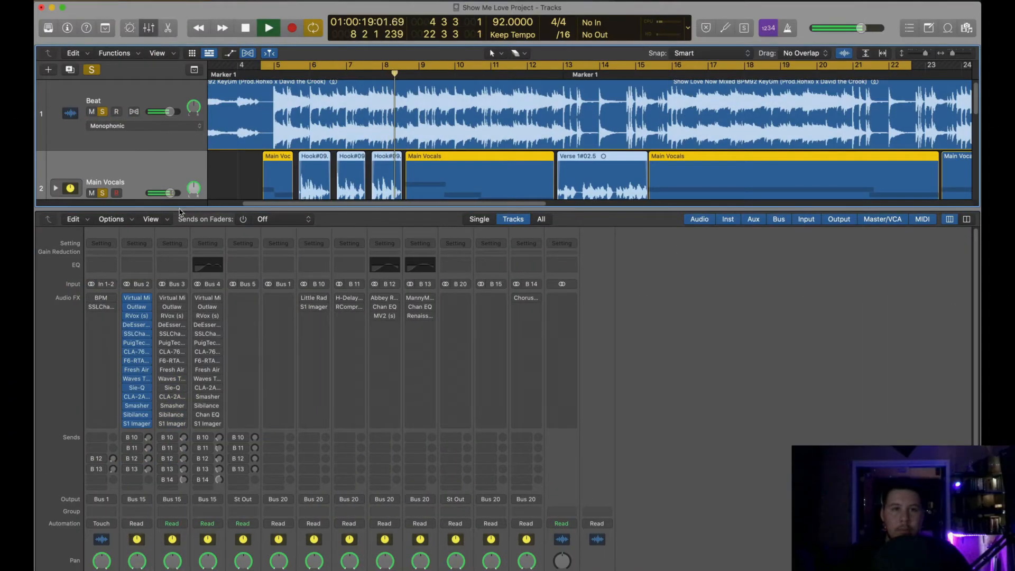
key(space)
click(136, 424)
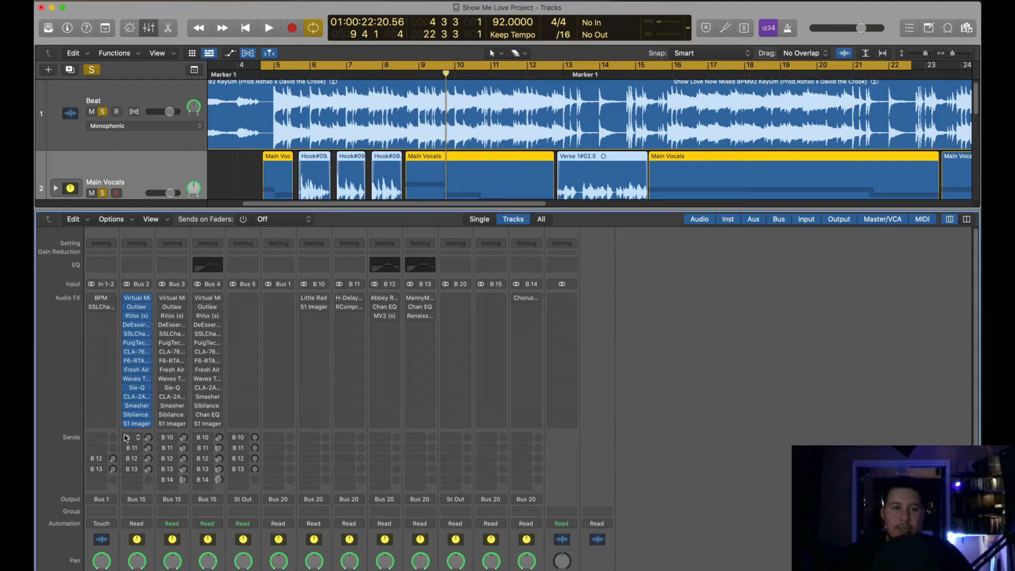
- Enable the Main Vocals Bus 10 send and the Bus 10 to 13 return plug-ins, and audition the send with Little Radiator on display
drag(125, 438, 127, 469)
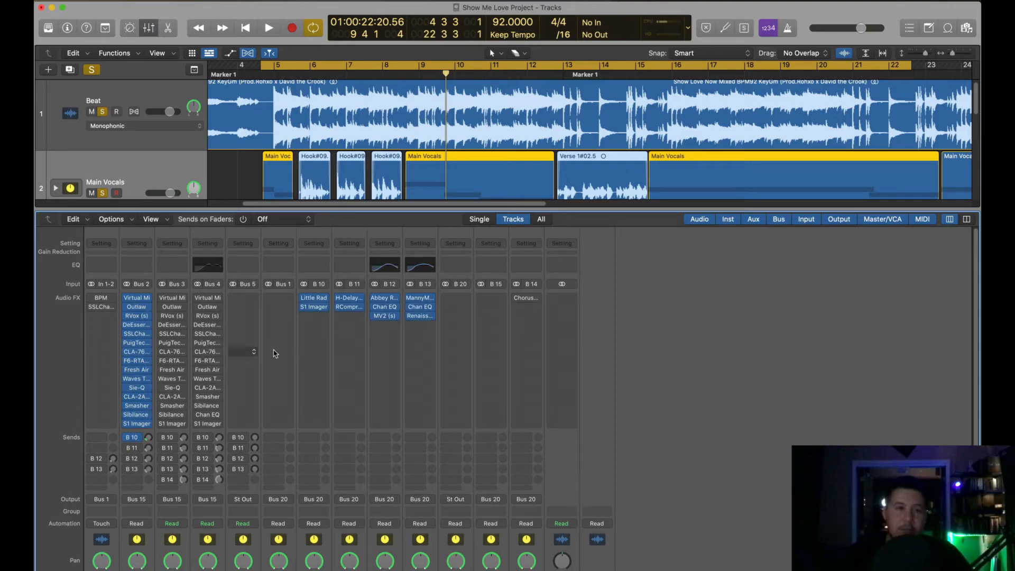
click(315, 299)
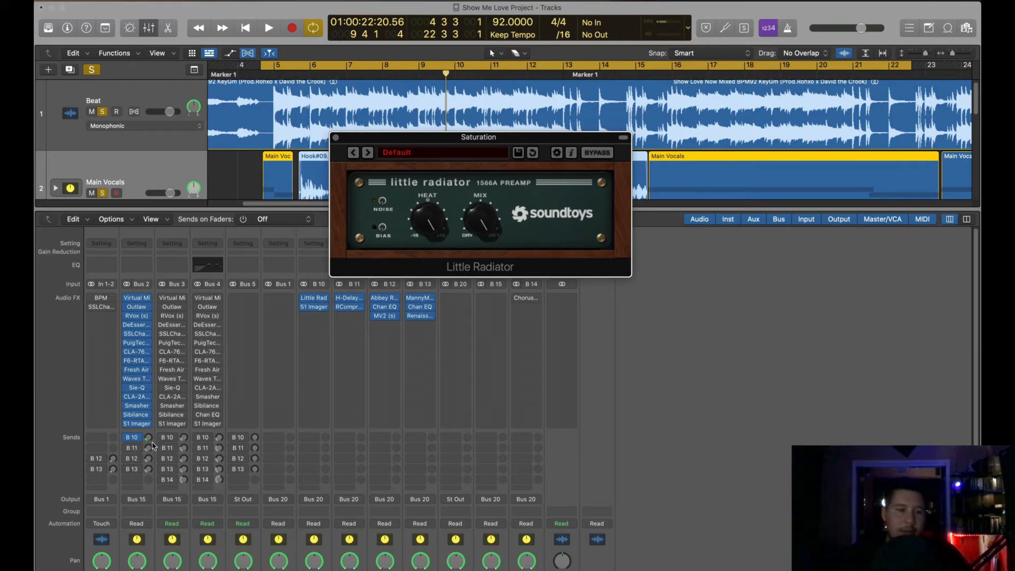
key(space)
mouse_move(150, 439)
mouse_down()
mouse_move(158, 406)
mouse_move(155, 444)
mouse_up()
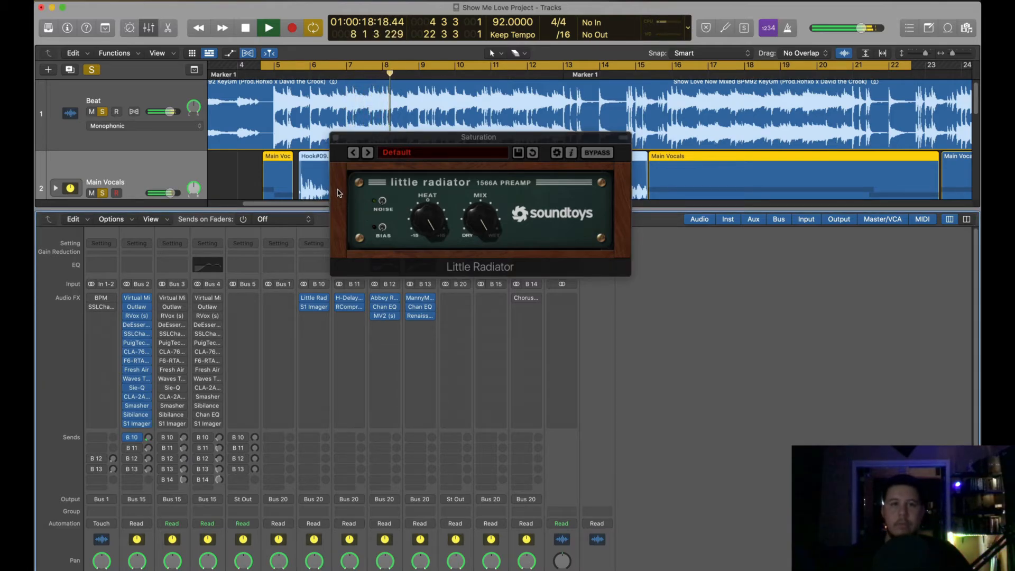
click(336, 138)
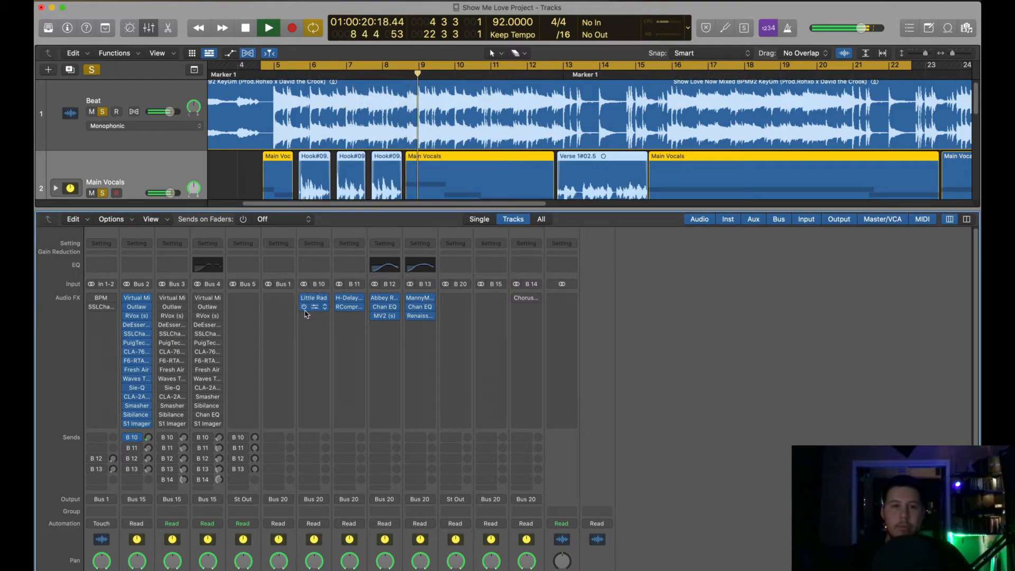
- Enable the Main Vocals Bus 11 send, stop playback and show H-Delay on the Delay return, moved clear of the inserts
click(148, 449)
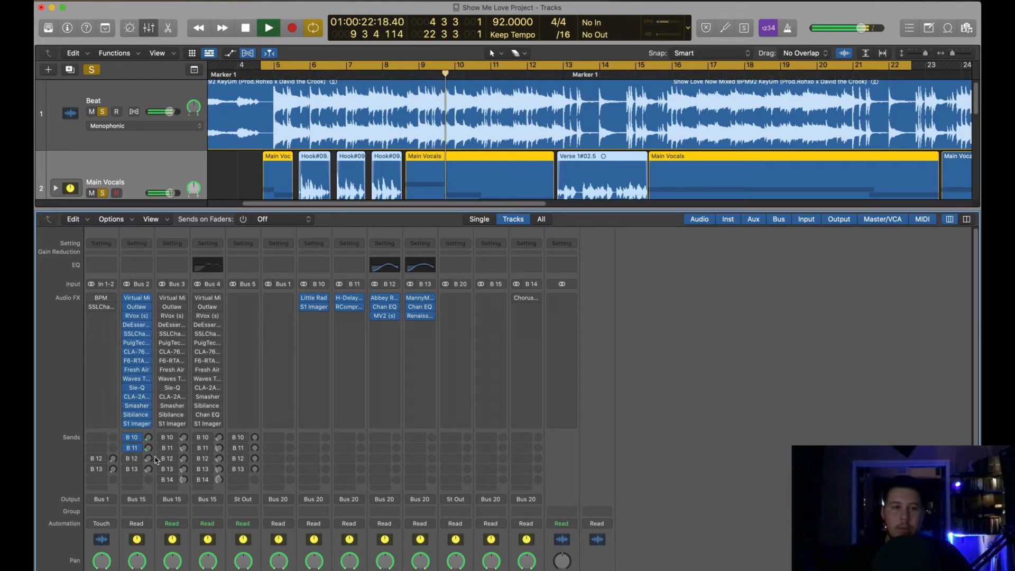
key(space)
click(352, 299)
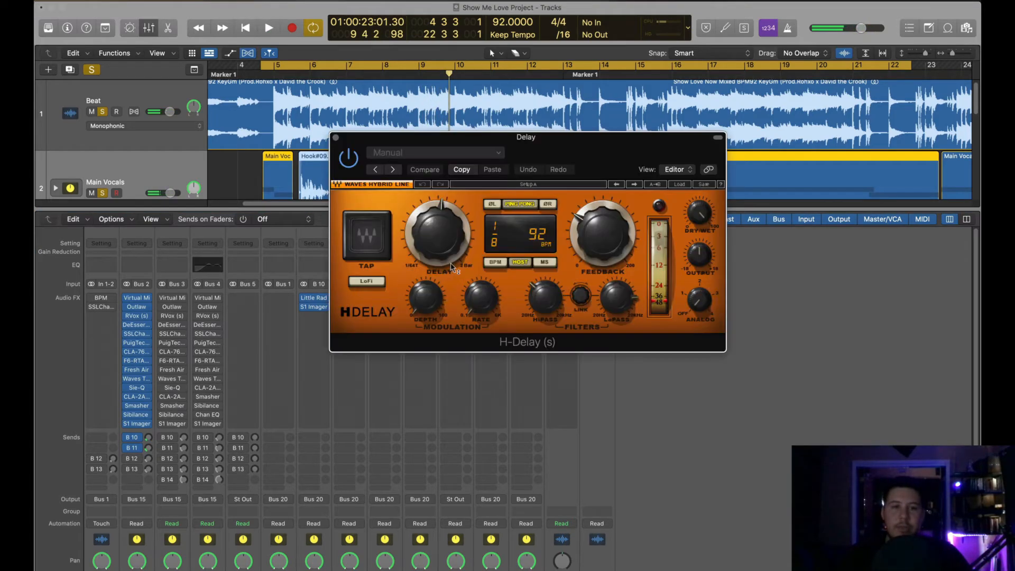
drag(584, 138, 669, 119)
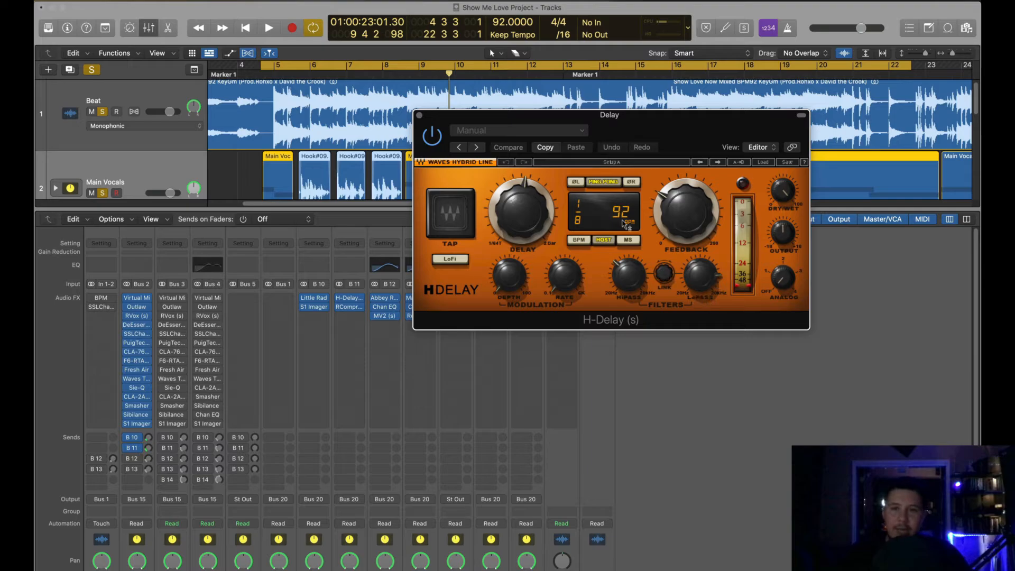
- Open RCompressor on the Delay return, place it over H-Delay and review its side-chain sources, keeping Bus 2
click(350, 308)
drag(432, 133, 525, 197)
click(574, 218)
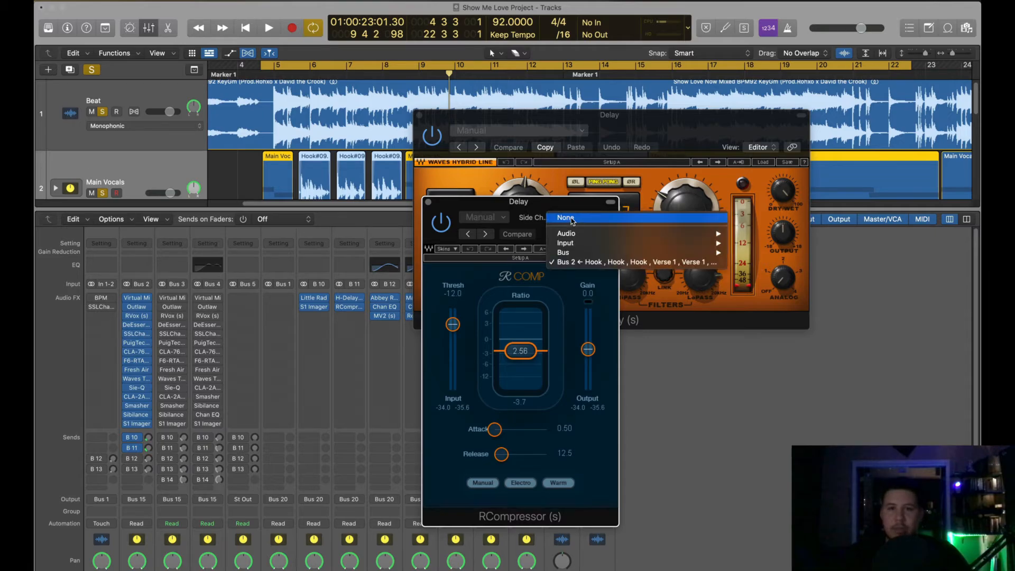
mouse_move(580, 252)
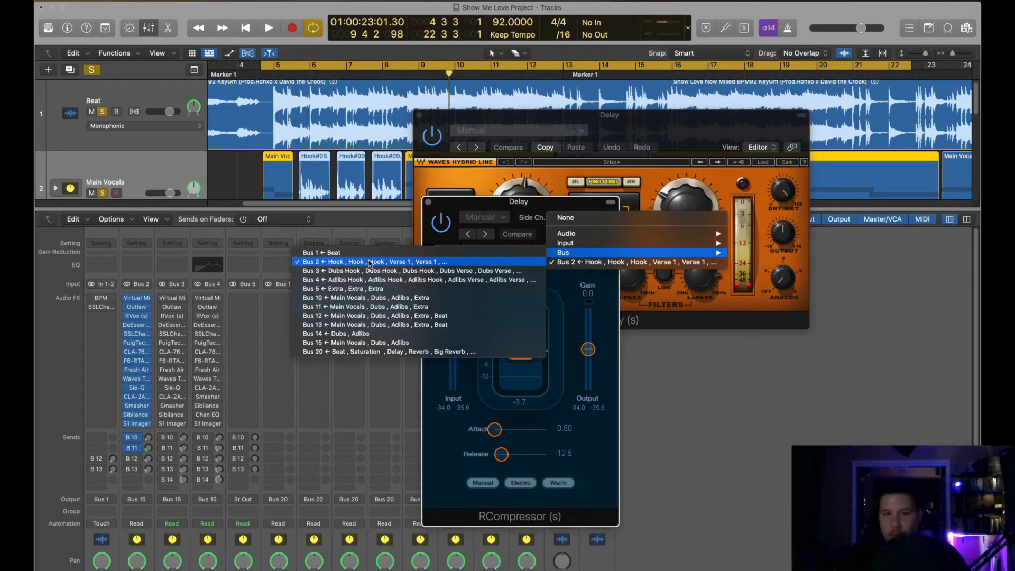
click(568, 432)
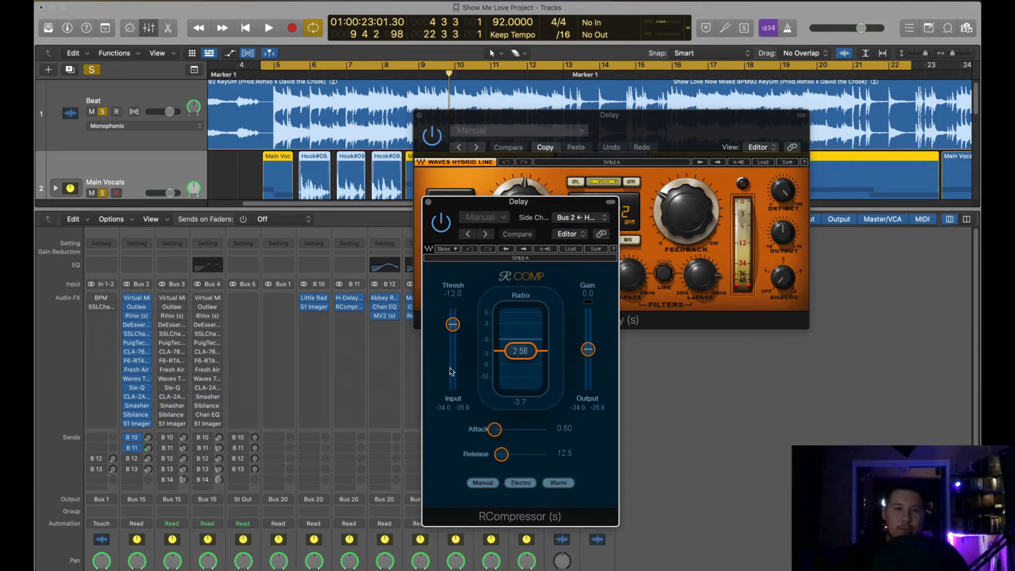
- Play the soloed tracks to observe RCompressor ducking the delay, and stop playback
key(space)
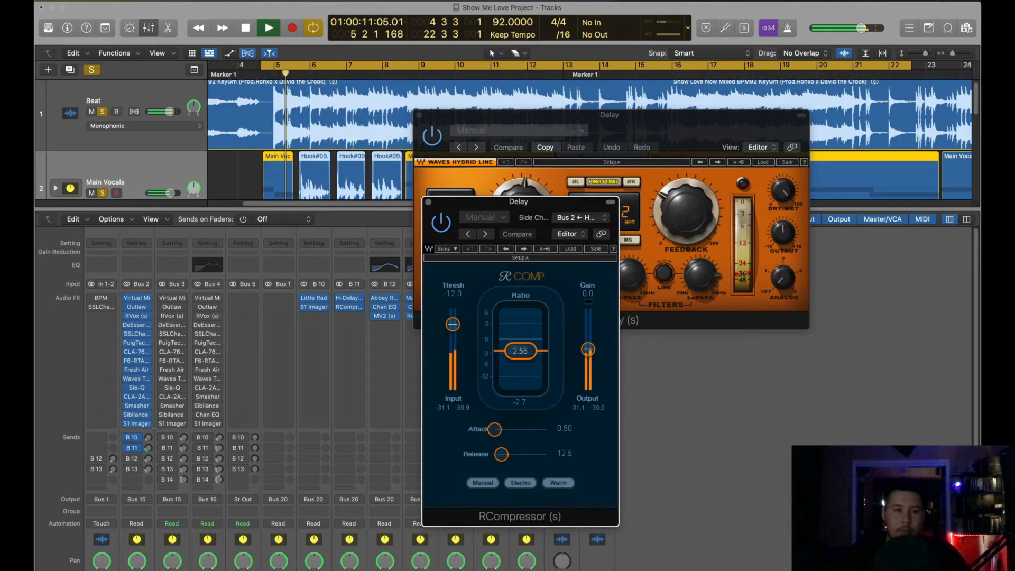
click(168, 418)
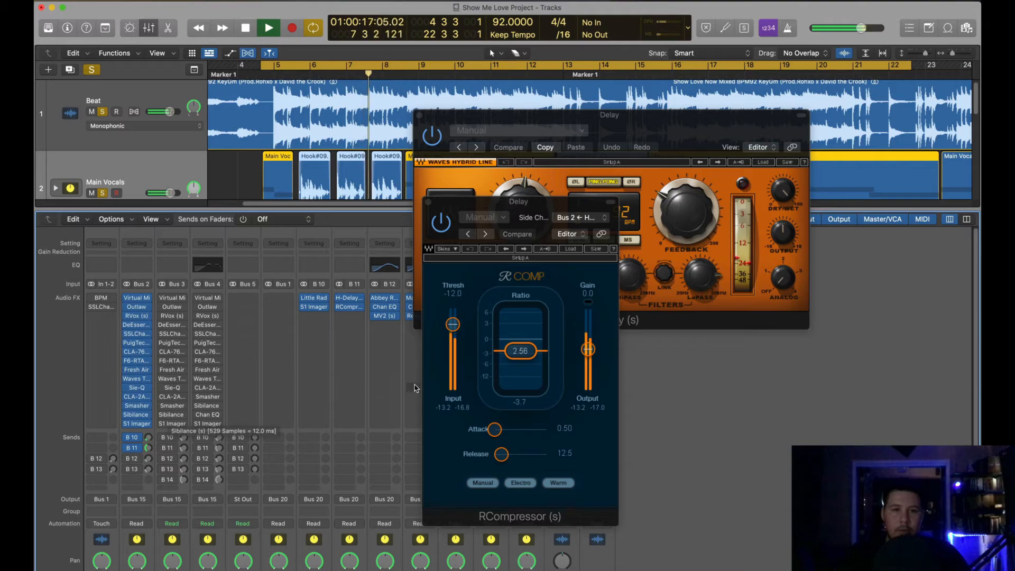
key(space)
- Turn off cycle mode and play short passages from around bar 7 to hear the ducked delay
click(337, 70)
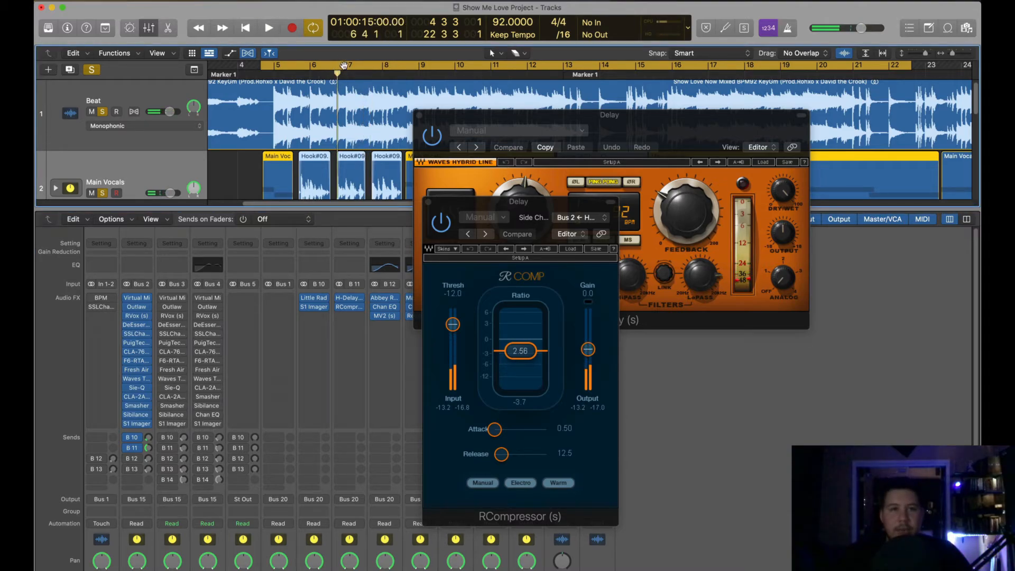
click(344, 65)
key(space)
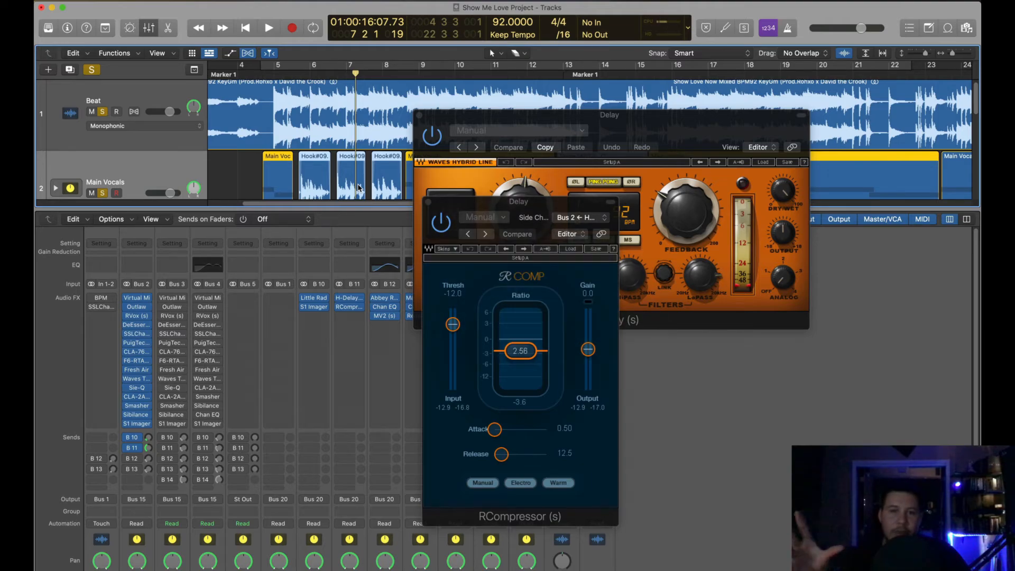
key(space)
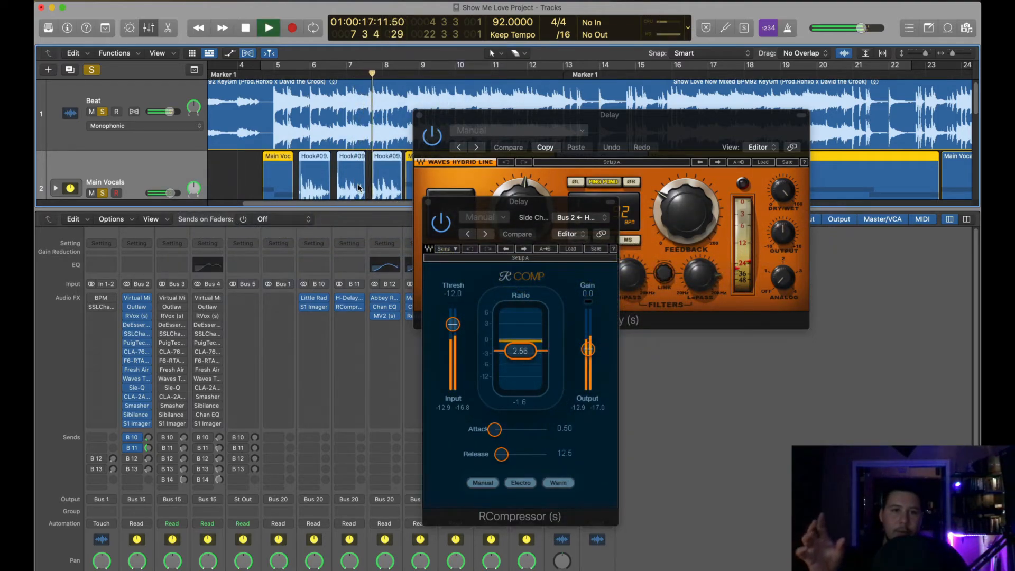
key(space)
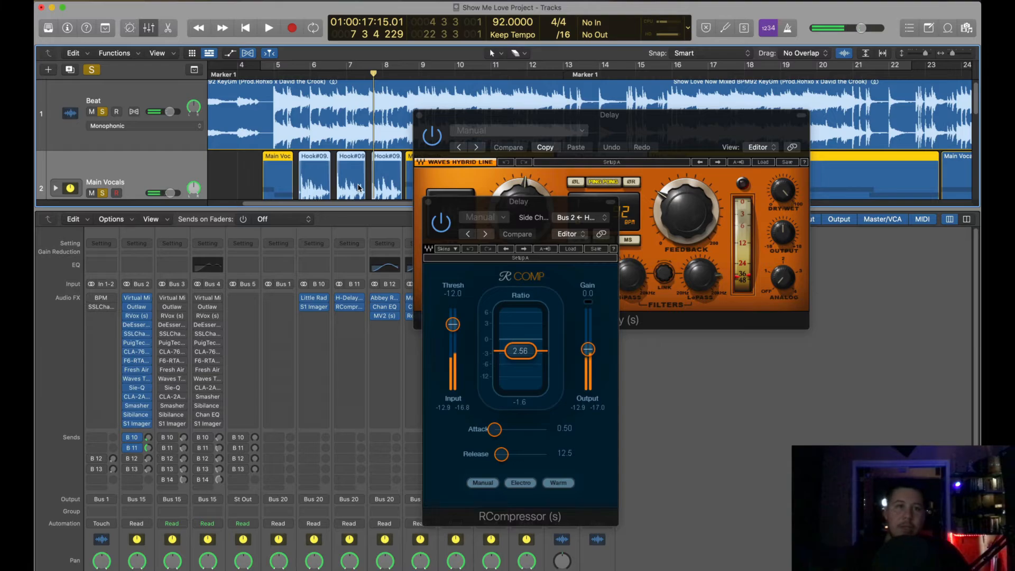
- Mute the Beat track and play Main Vocals with its delay from about bar 7
click(91, 111)
click(346, 70)
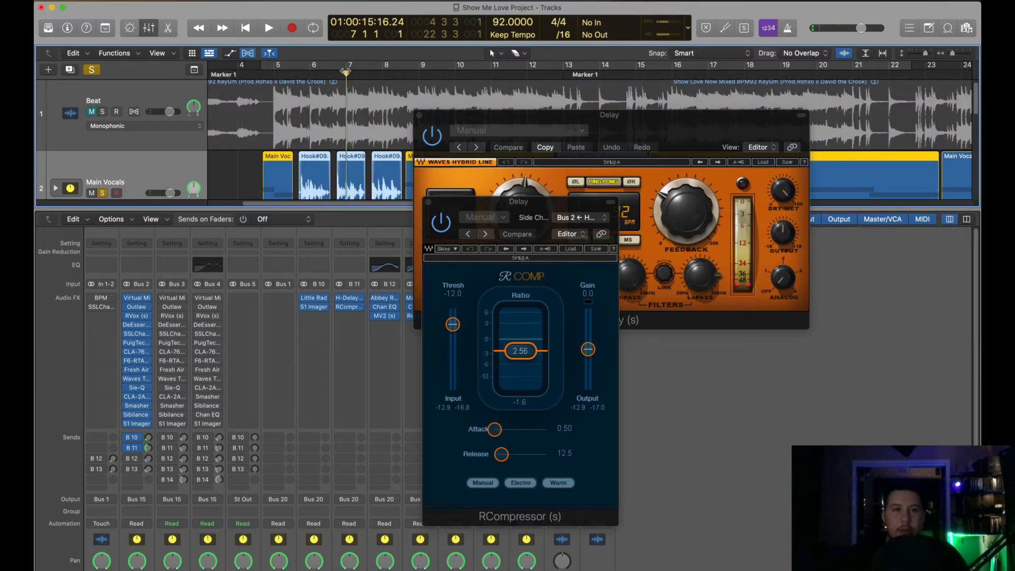
key(space)
key(space)
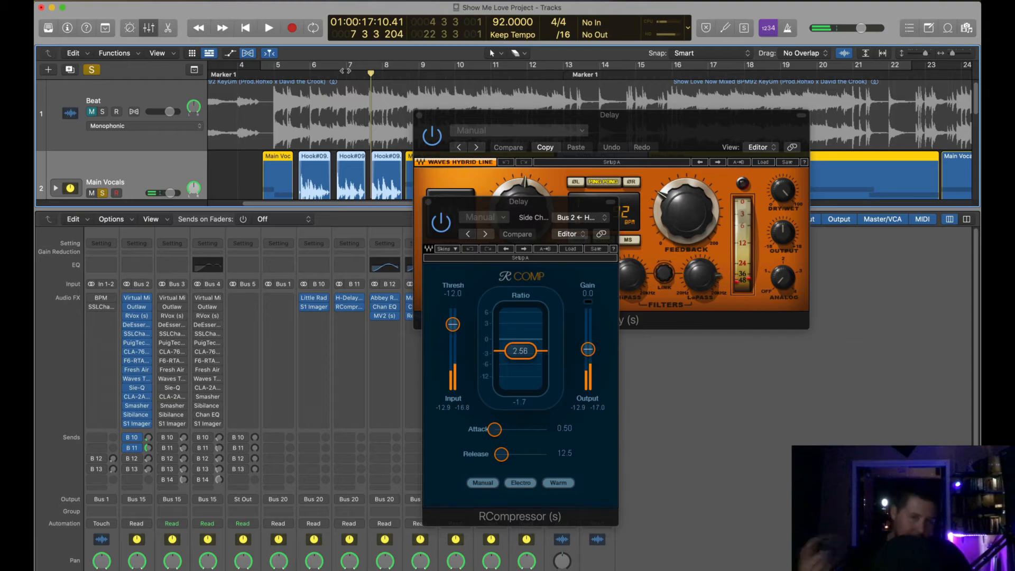
- Clear the soloed tracks, start playback and unmute the Beat track so it plays together with Main Vocals
click(91, 69)
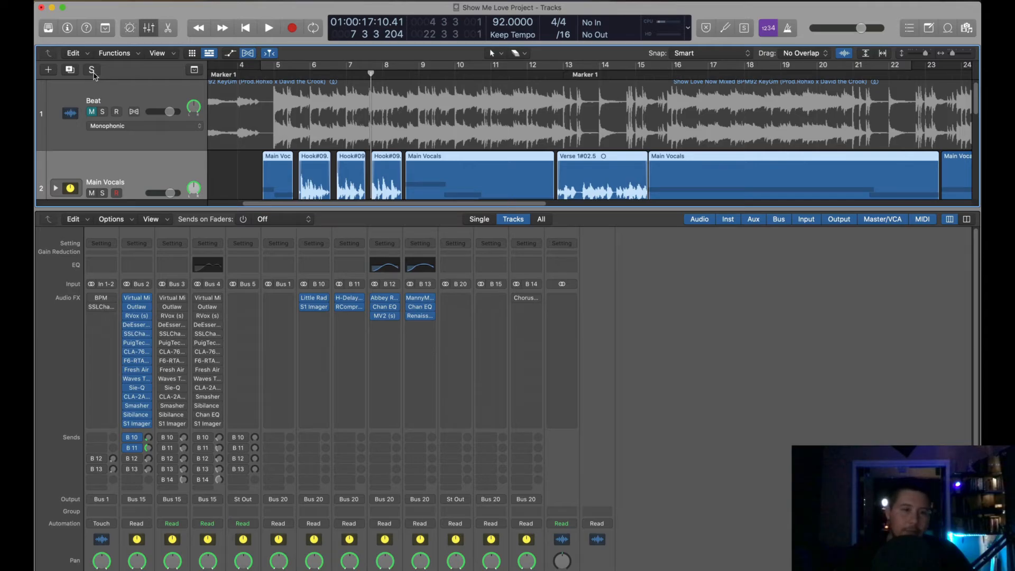
click(148, 448)
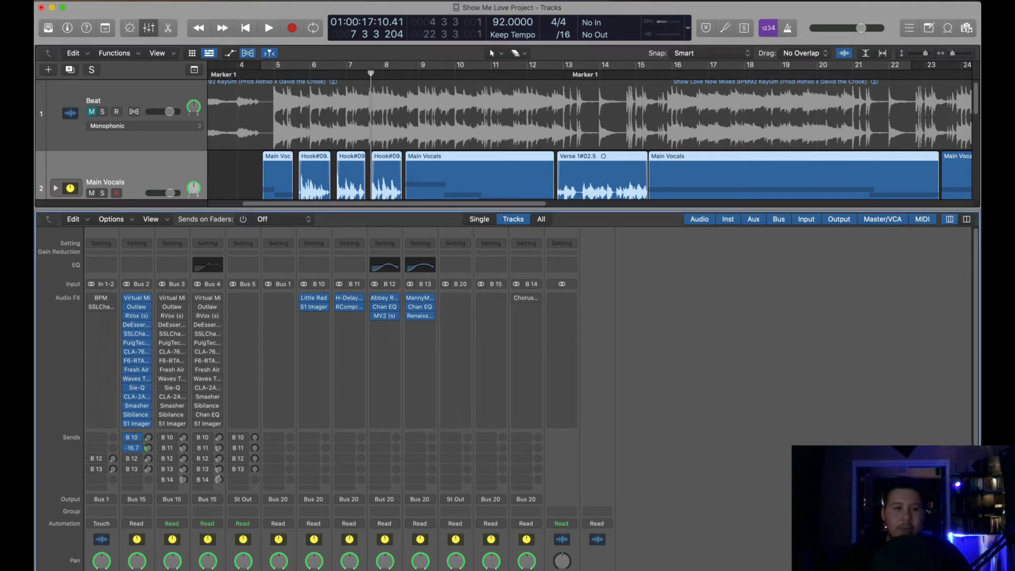
key(space)
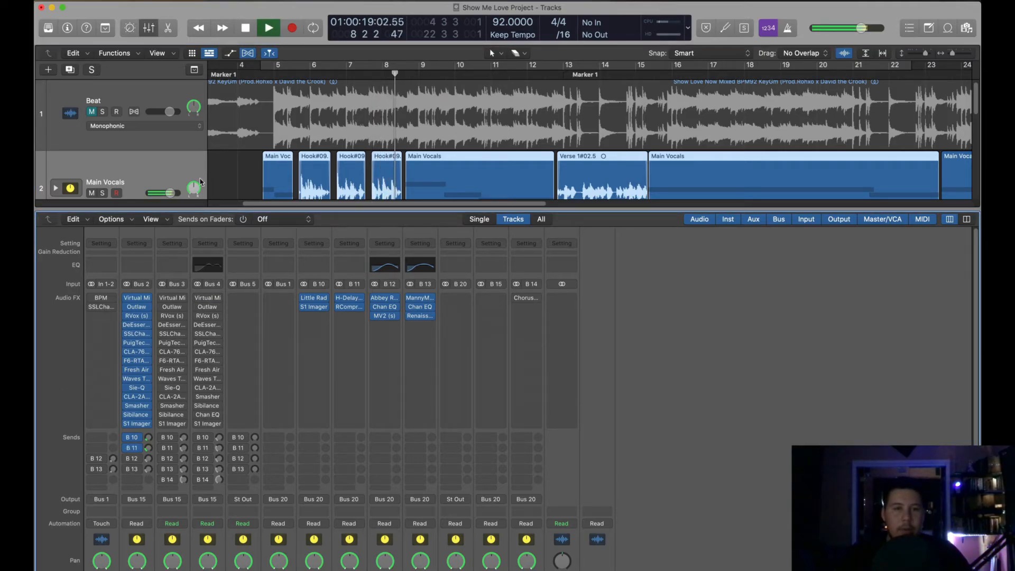
click(102, 111)
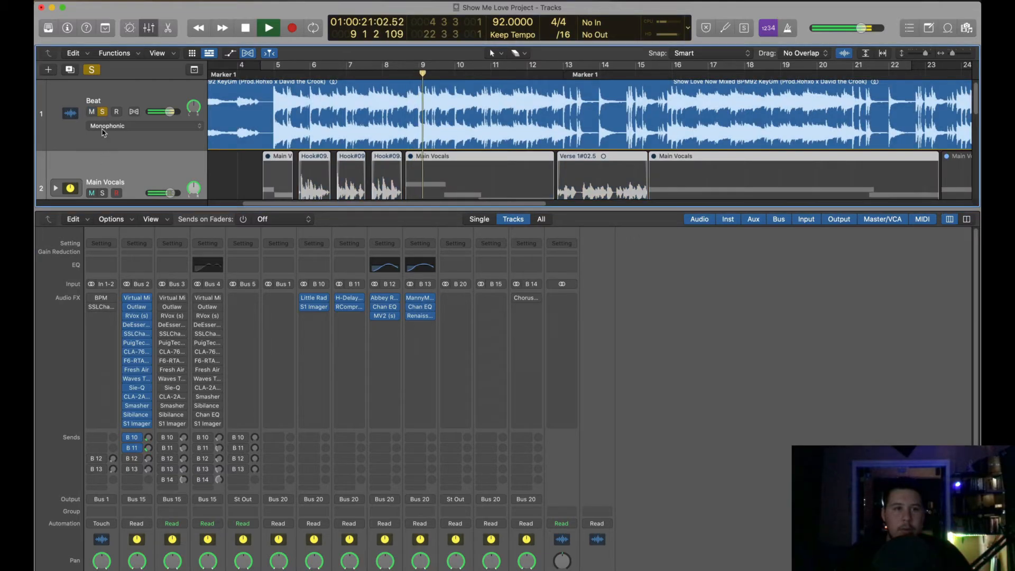
click(103, 192)
click(102, 112)
click(91, 69)
click(92, 111)
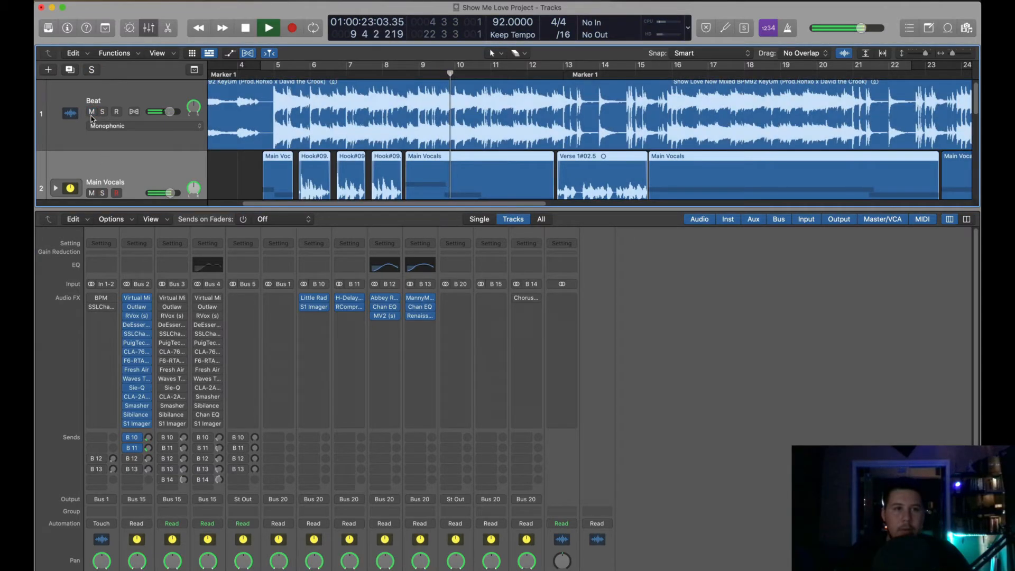
- Replay the passage from around bar 8 and set Main Vocals' Bus 11 delay send to about -23.5 dB
key(space)
key(space)
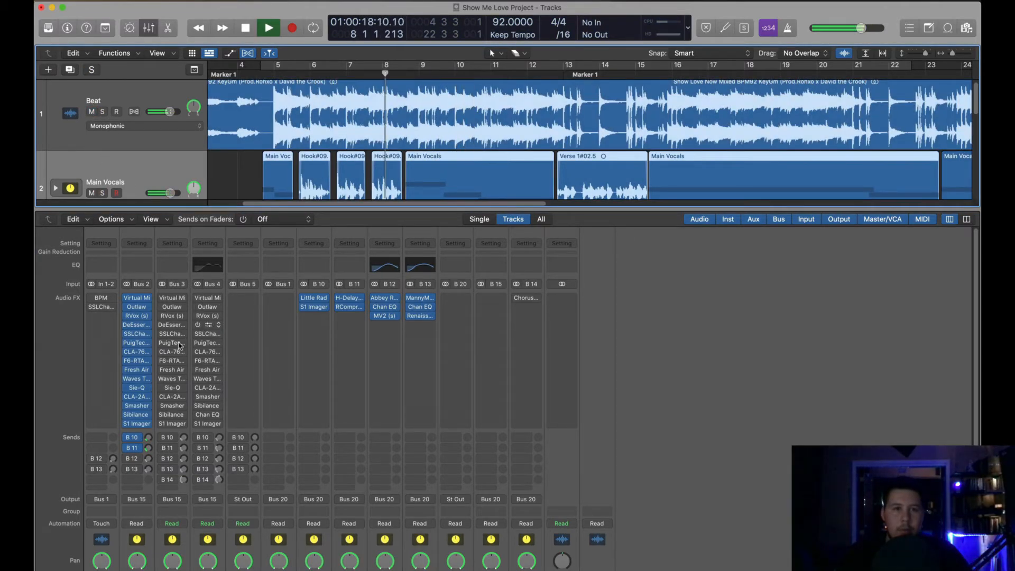
click(148, 448)
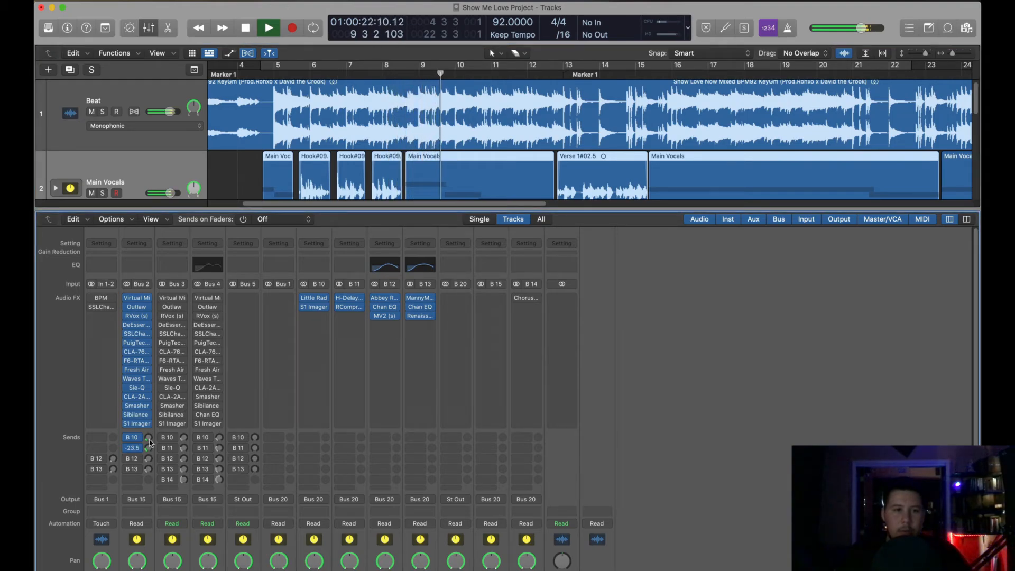
key(space)
- Open Abbey Road Plates on the Reverb return, turn on cycle mode and play with Main Vocals' Bus 12 send at about -30.2 dB
click(390, 300)
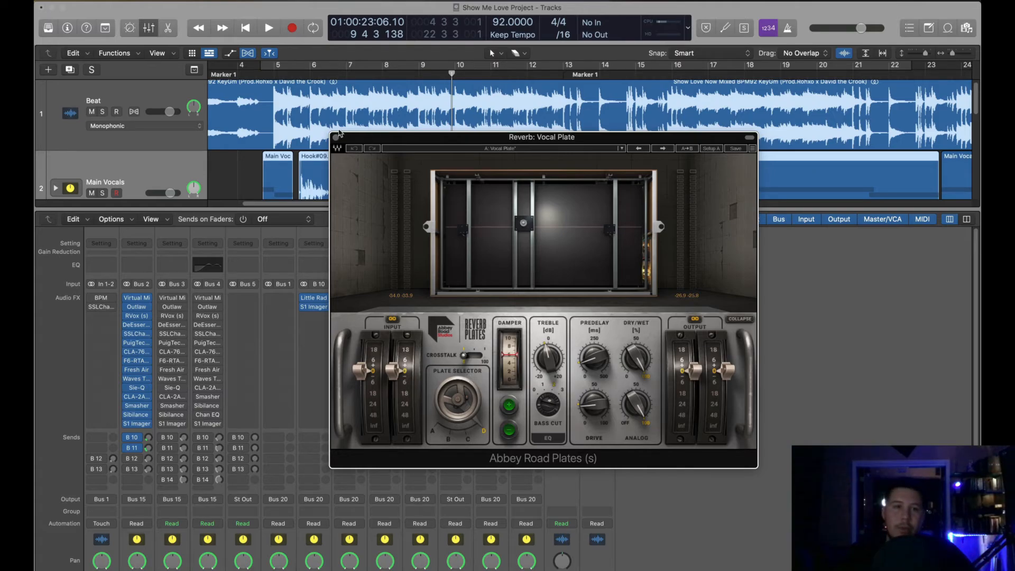
click(285, 66)
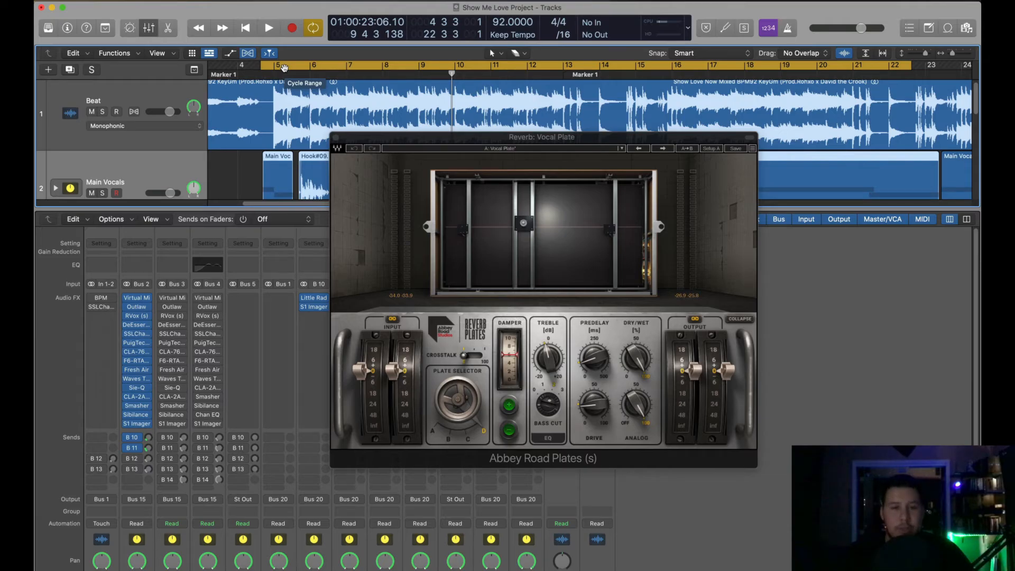
key(space)
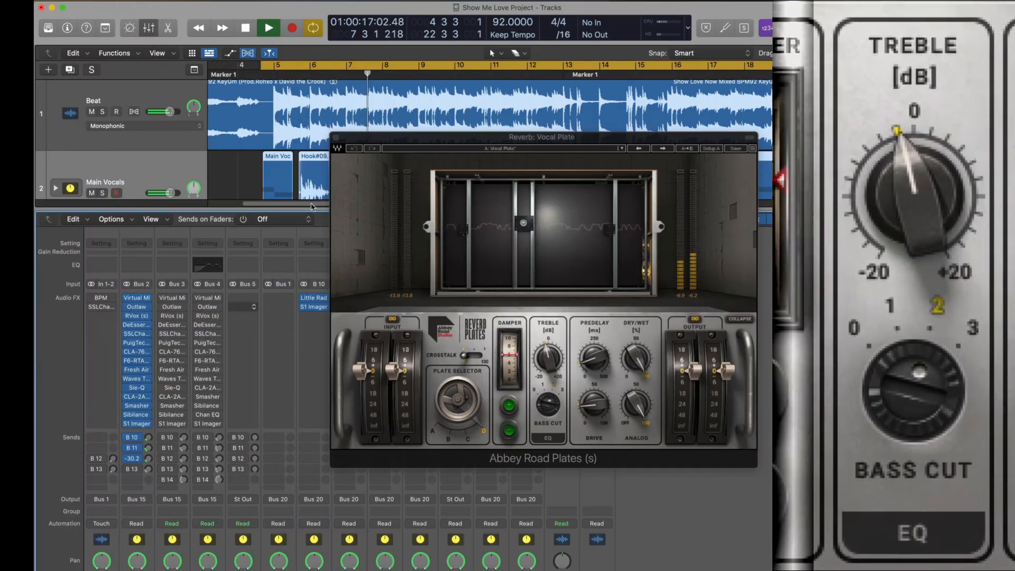
click(336, 138)
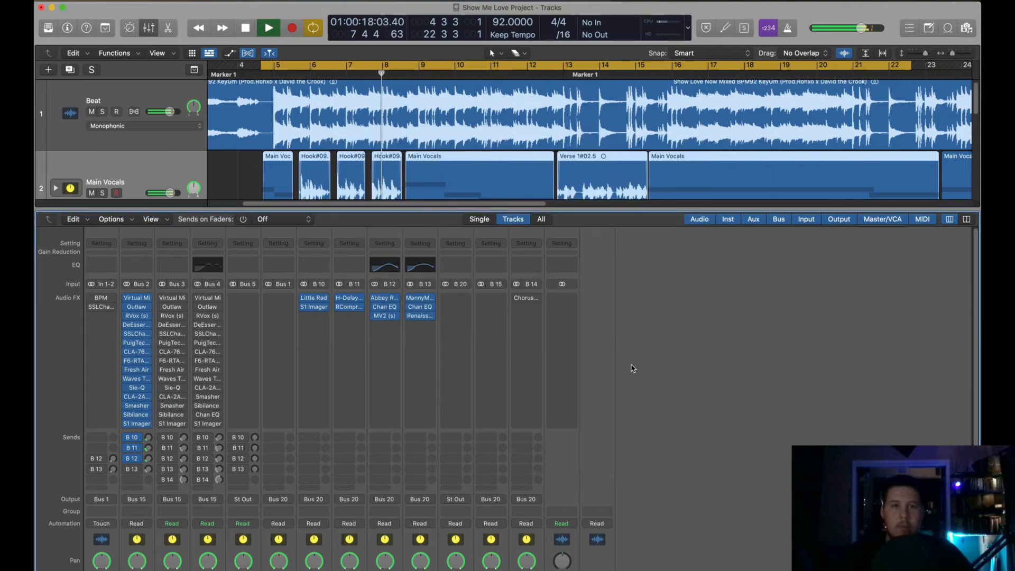
- Open MannyM Reverb on the Big Reverb return, stop playback, and review Channel EQ and MV2 on the Reverb return
click(420, 299)
drag(551, 163, 677, 154)
key(space)
click(393, 276)
click(396, 267)
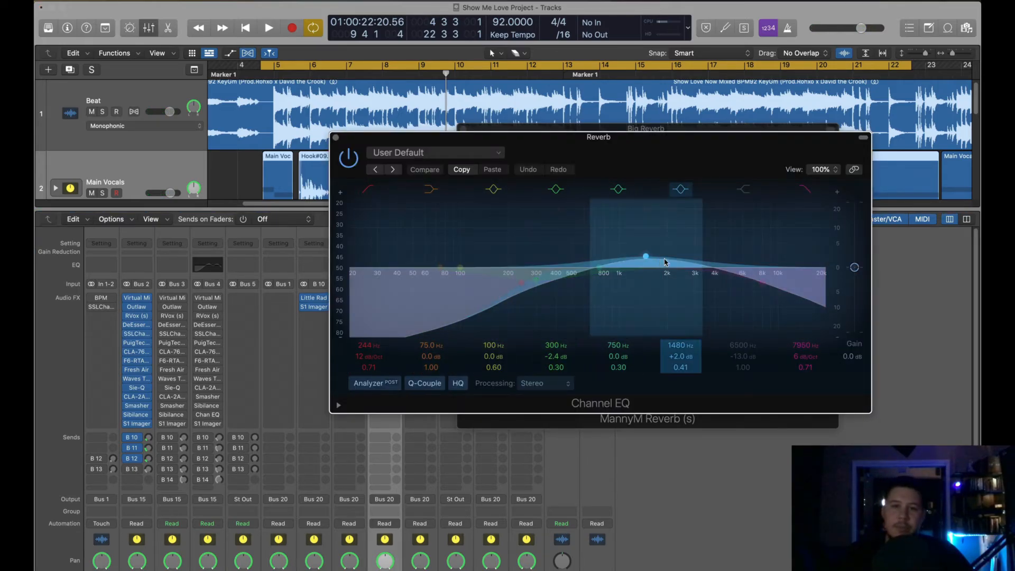
click(336, 138)
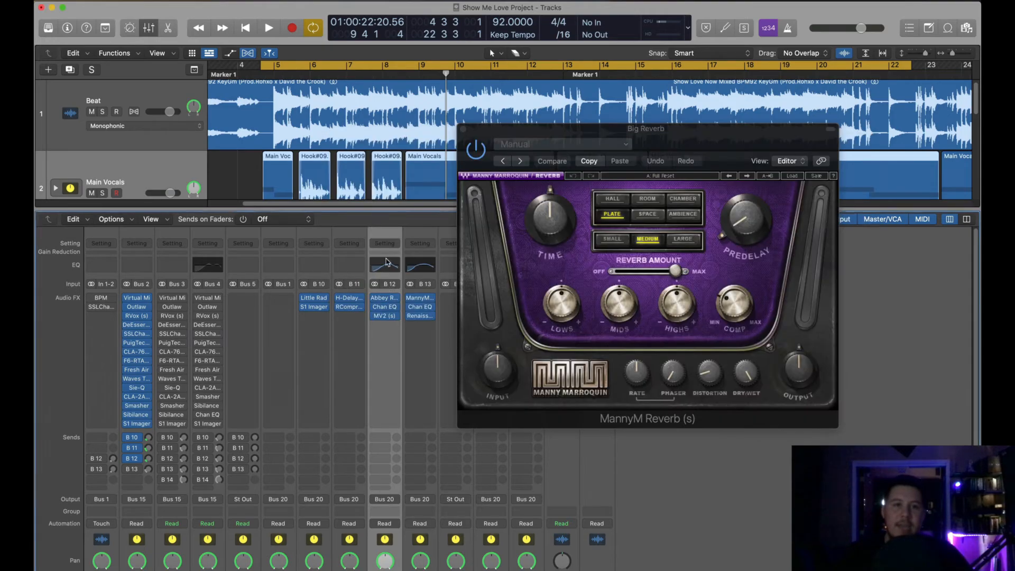
click(385, 317)
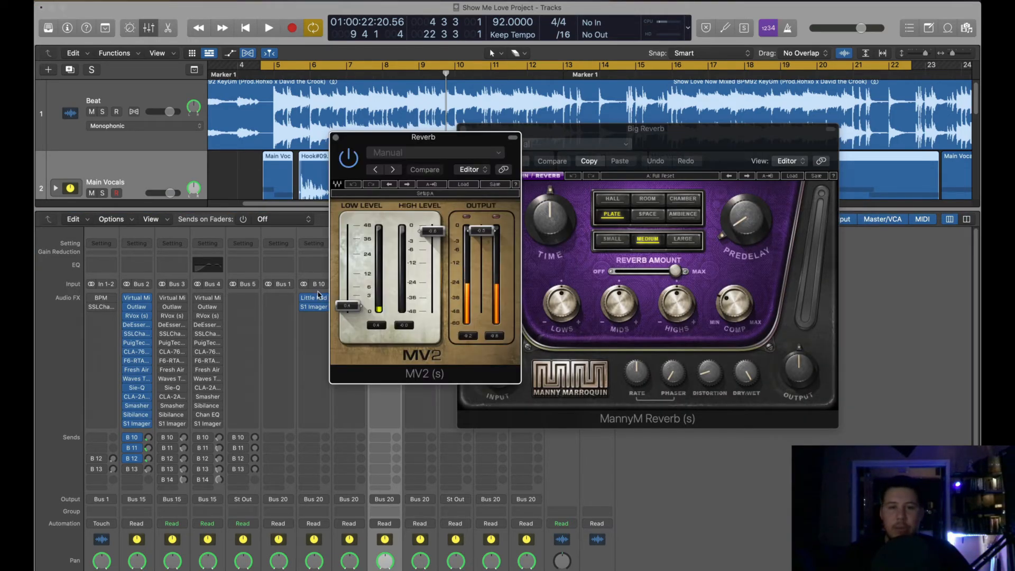
click(335, 139)
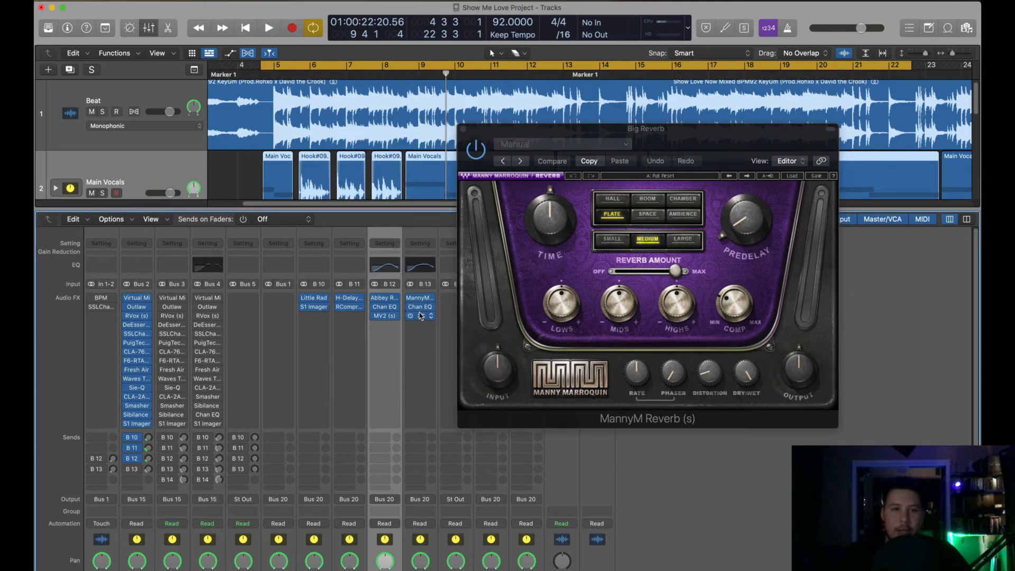
- Move the MannyM Reverb window aside, enable Main Vocals' Bus 13 send and set it to about -24.7 dB during playback
drag(689, 152, 567, 154)
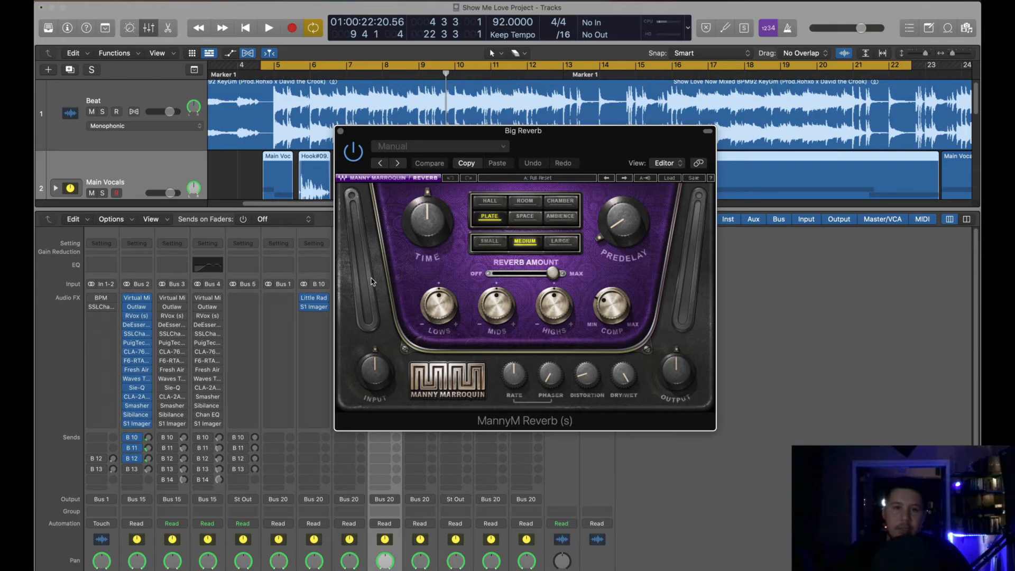
drag(563, 152, 500, 180)
click(126, 470)
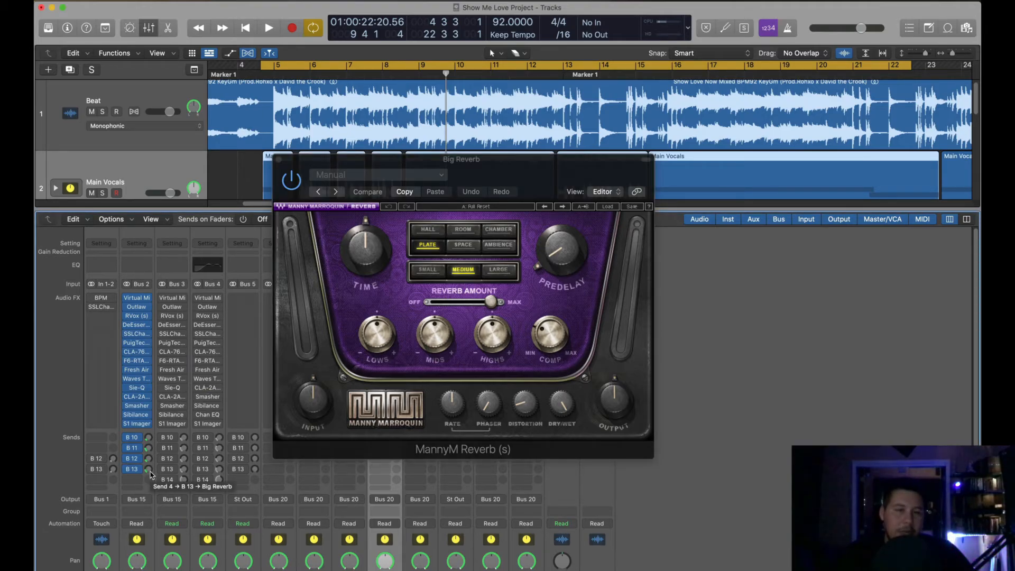
key(space)
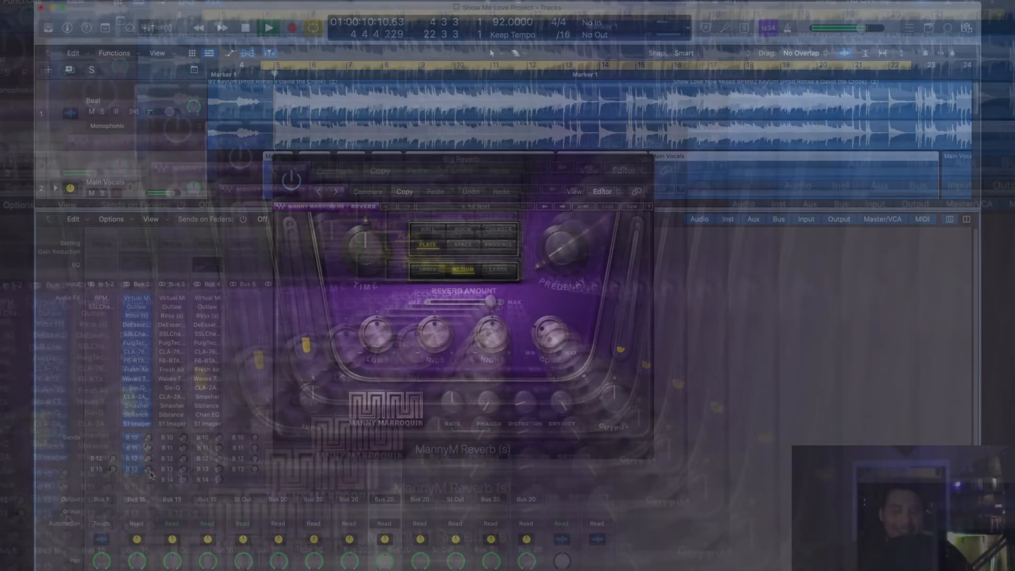
drag(150, 470, 150, 452)
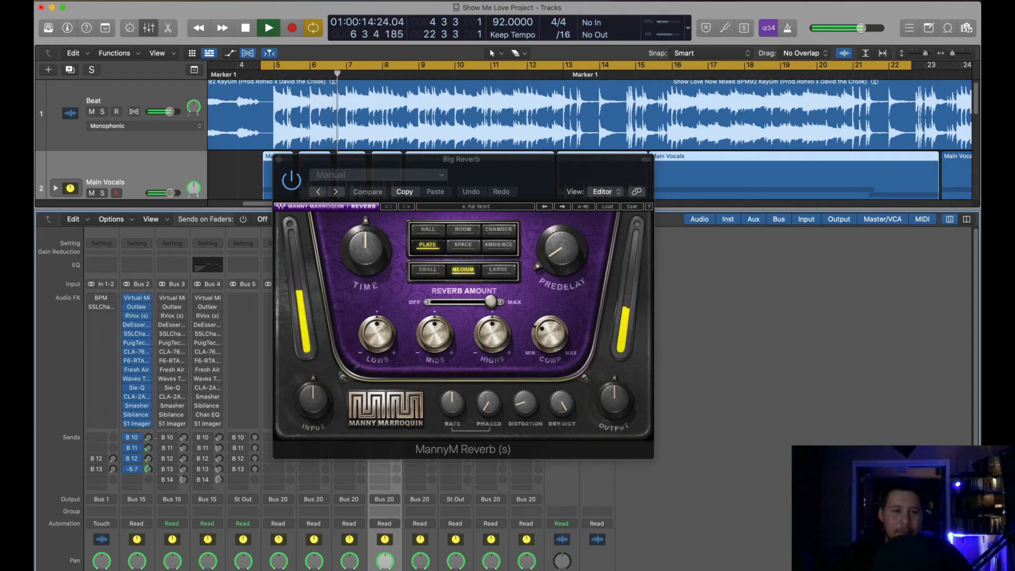
drag(149, 469, 149, 488)
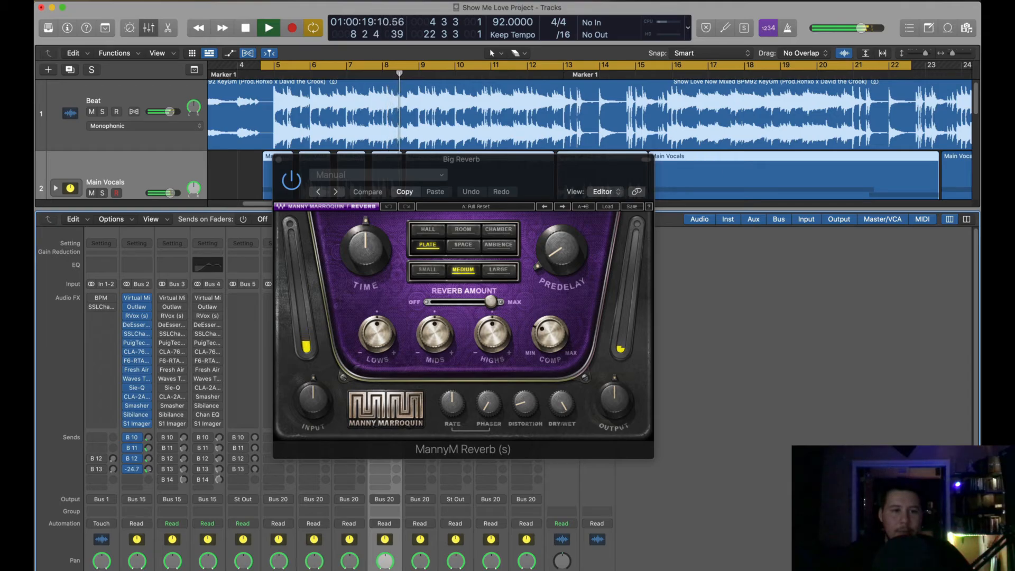
click(279, 159)
- Review Renaissance Axx and the Channel EQ curve on the Big Reverb return, stopping playback and closing the EQ
click(421, 317)
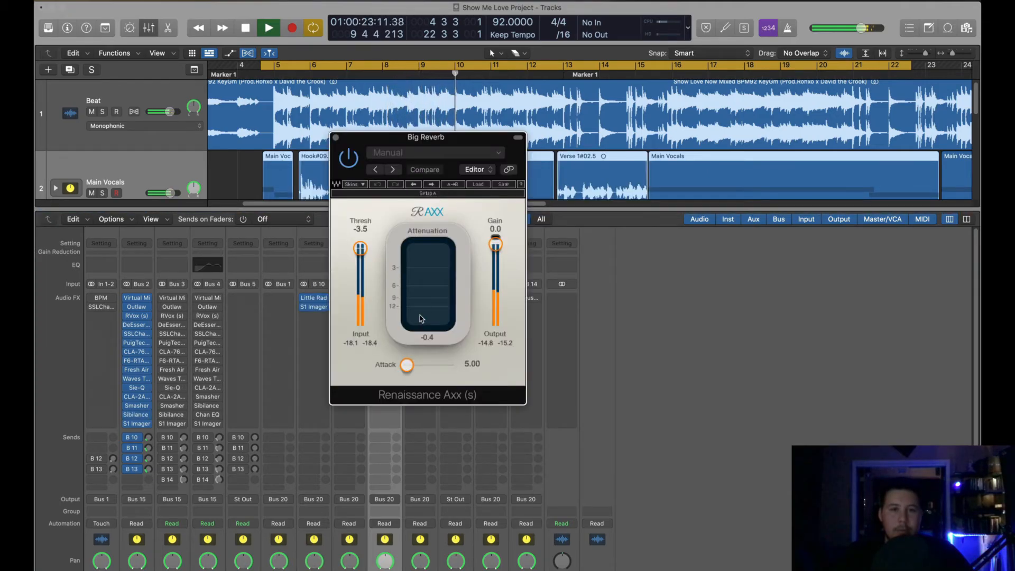
drag(453, 136, 529, 131)
click(421, 307)
key(space)
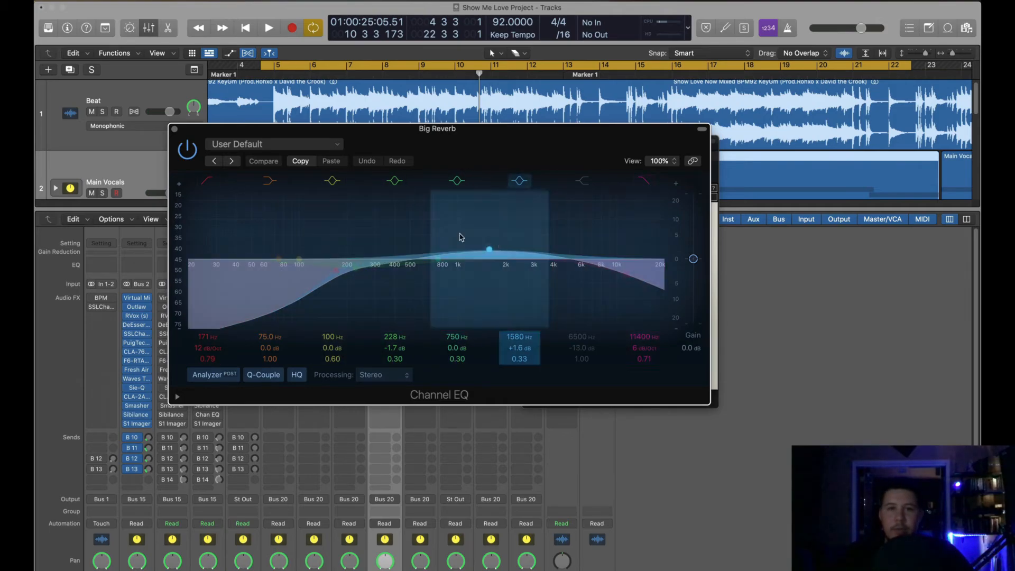
click(175, 131)
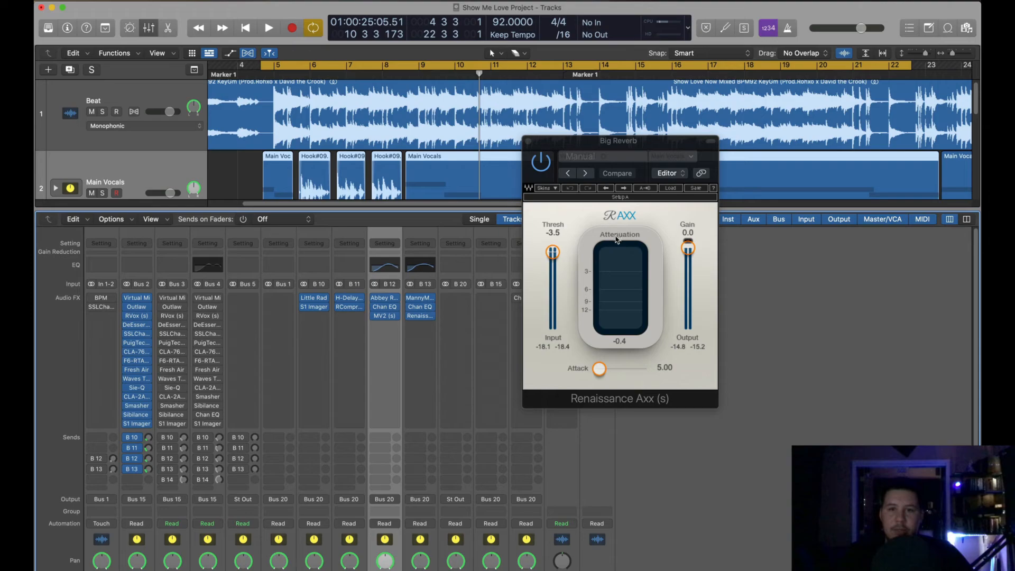
- Play the cycle and try lower Renaissance Axx thresholds on Big Reverb, settling at about -6.5, and close the plug-in
key(space)
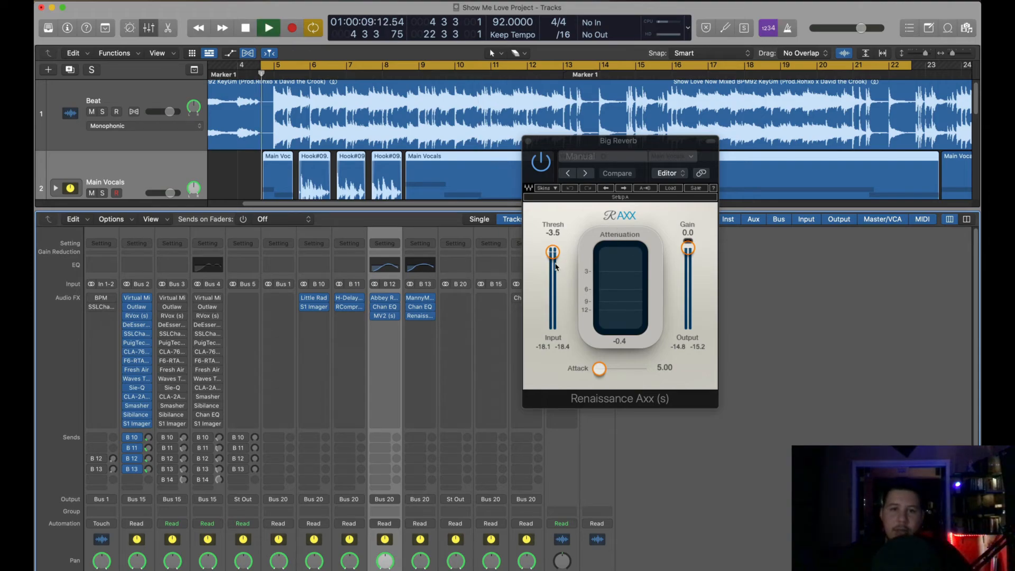
scroll(558, 298, down, 10)
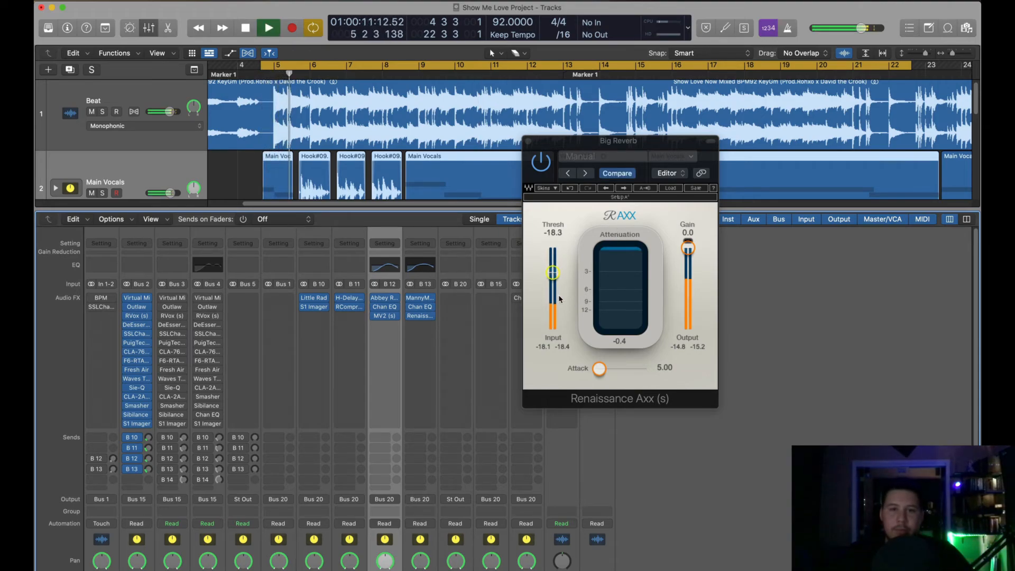
scroll(559, 298, up, 4)
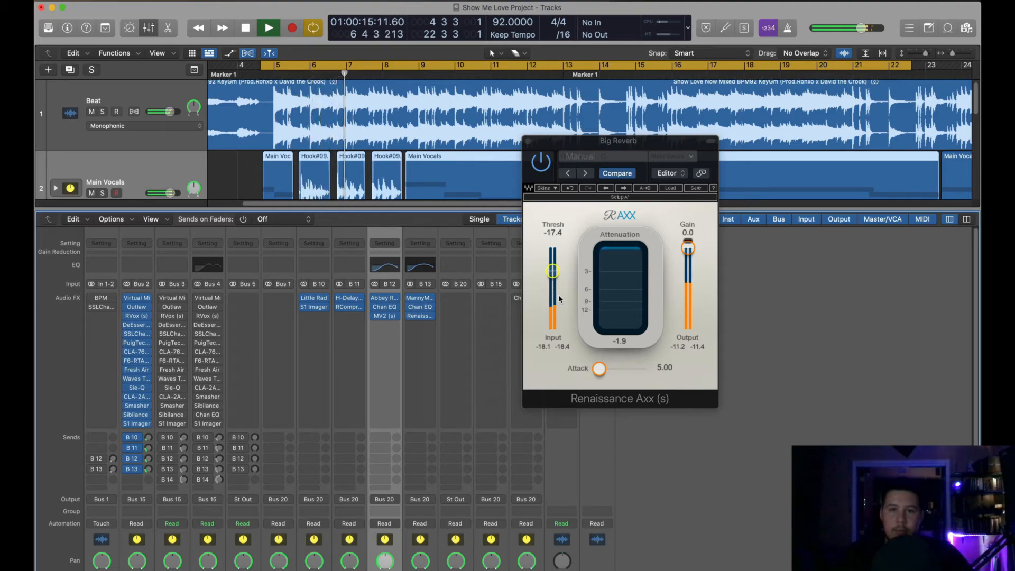
scroll(559, 298, up, 3)
scroll(559, 299, up, 1)
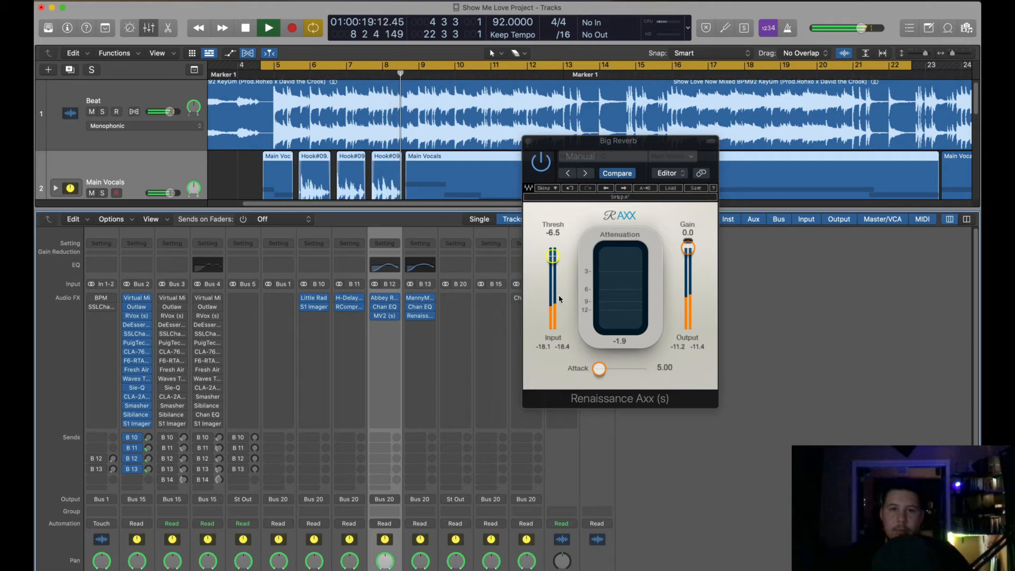
click(529, 142)
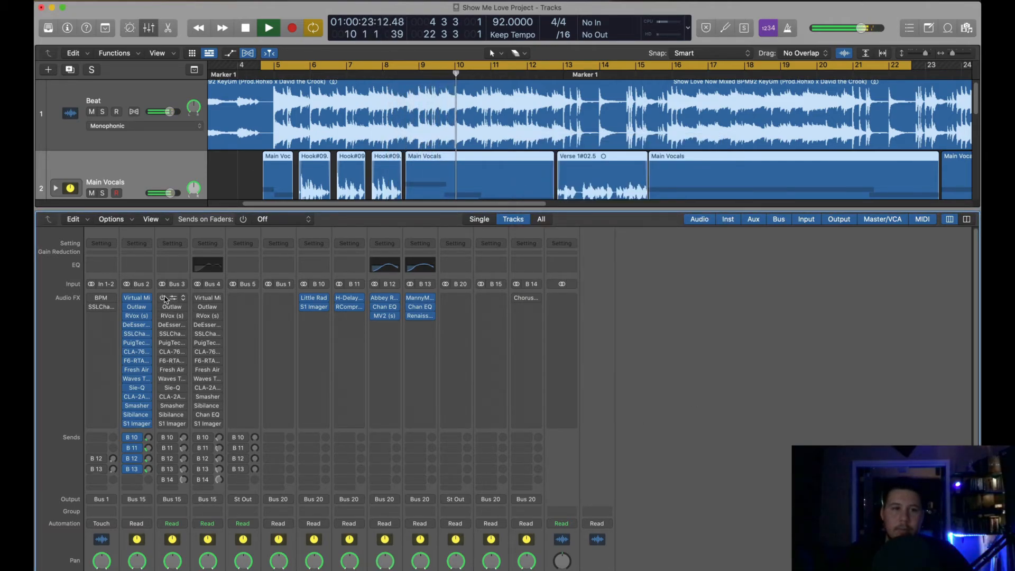
- Bypass all of Main Vocals' insert plug-ins and sends while the song plays
click(228, 176)
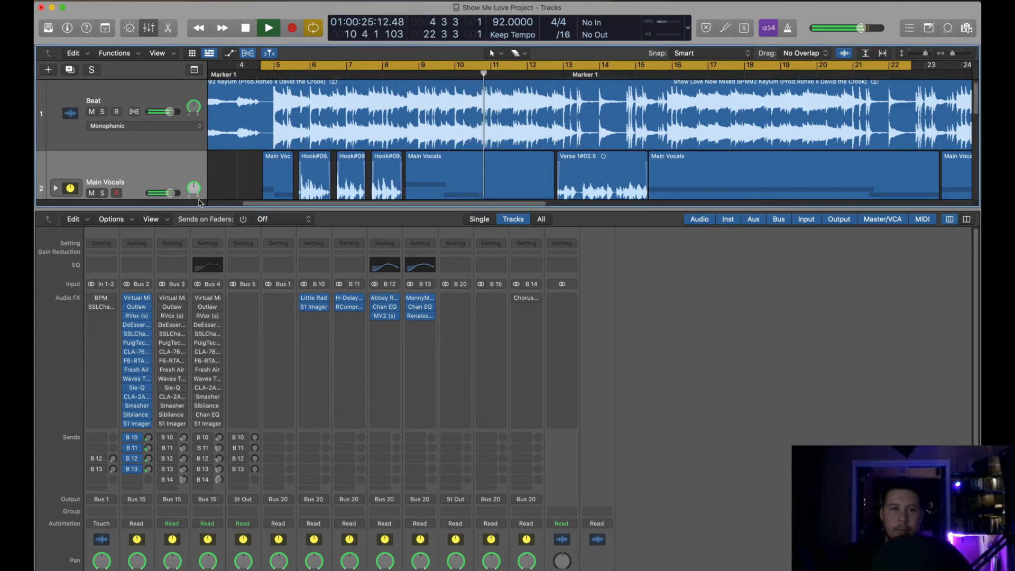
click(682, 422)
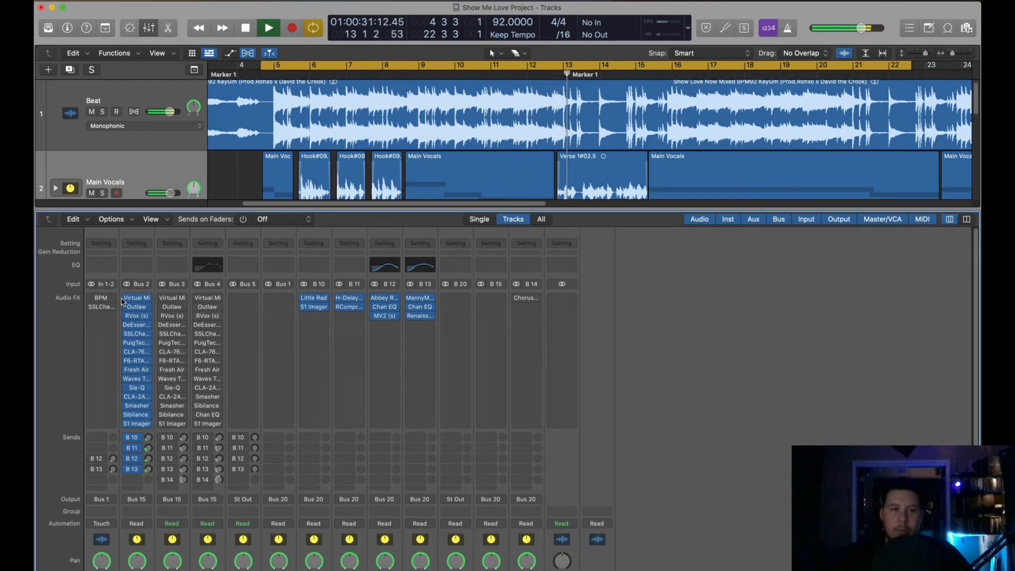
drag(125, 298, 117, 515)
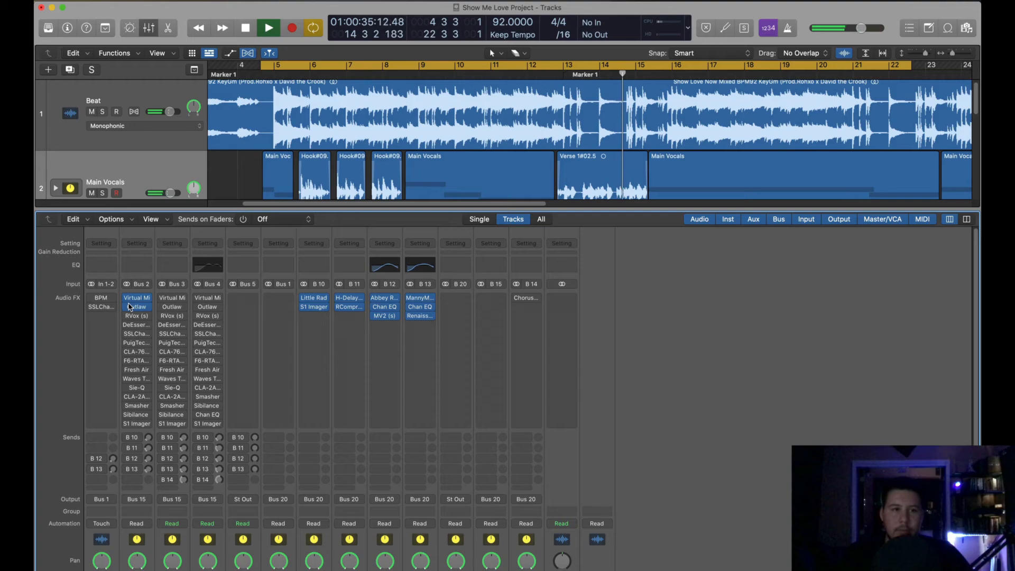
- Re-enable Main Vocals' insert plug-ins in chain order during playback, from the first Virtual Mix Rack slot through S1 Imager
drag(130, 301, 128, 324)
mouse_move(129, 326)
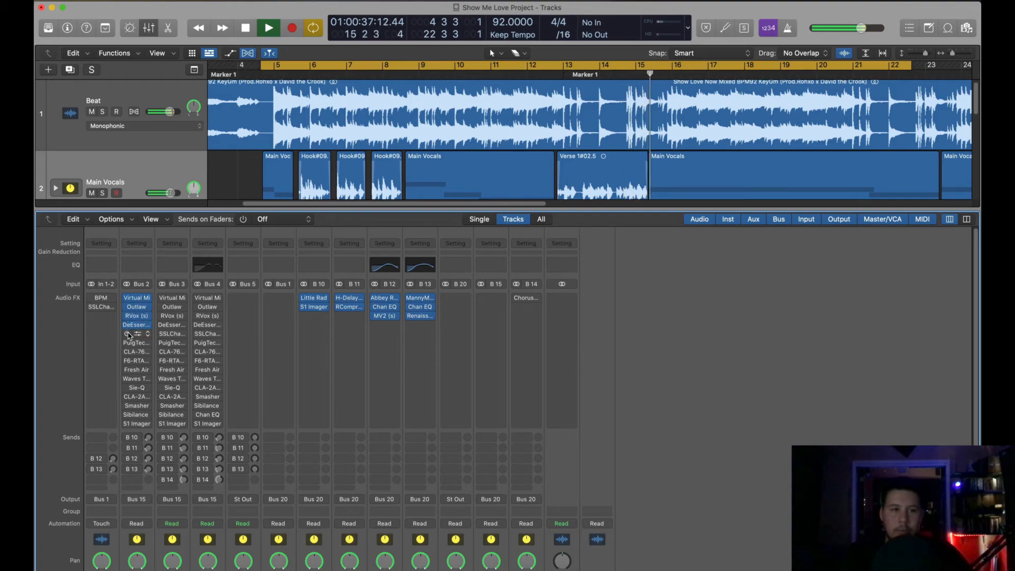
click(127, 334)
click(127, 343)
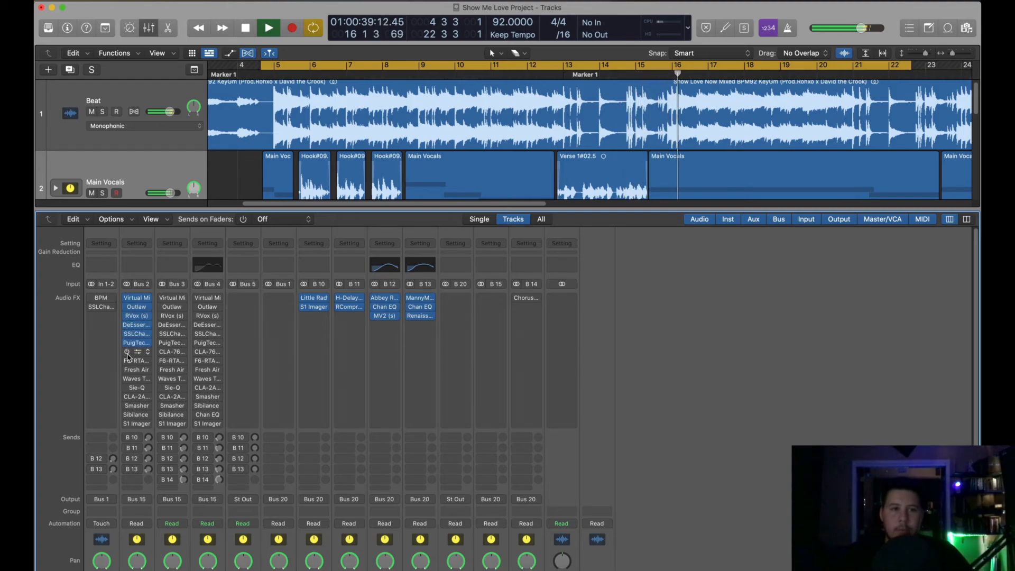
click(127, 352)
click(128, 364)
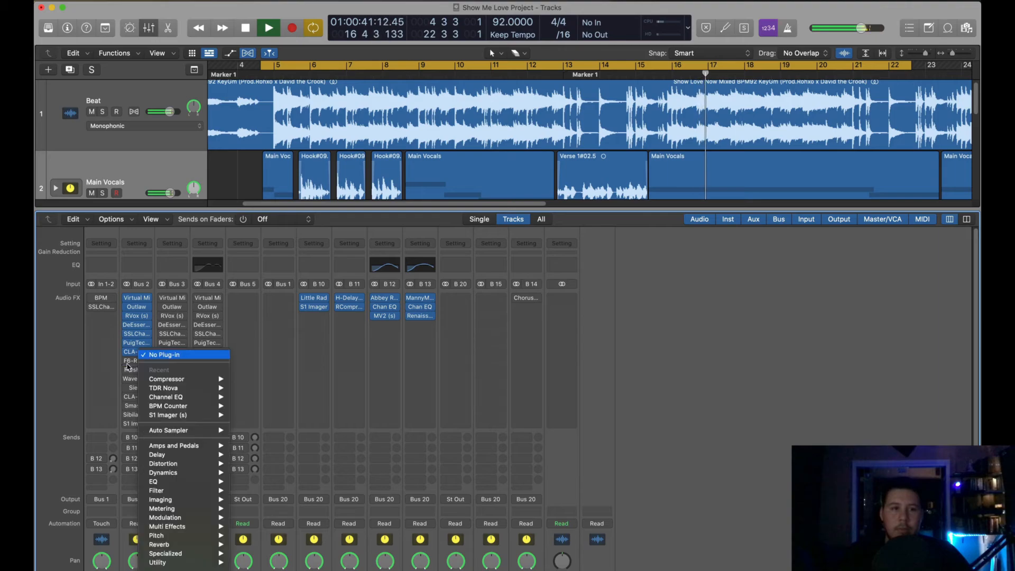
click(126, 362)
click(127, 361)
click(127, 369)
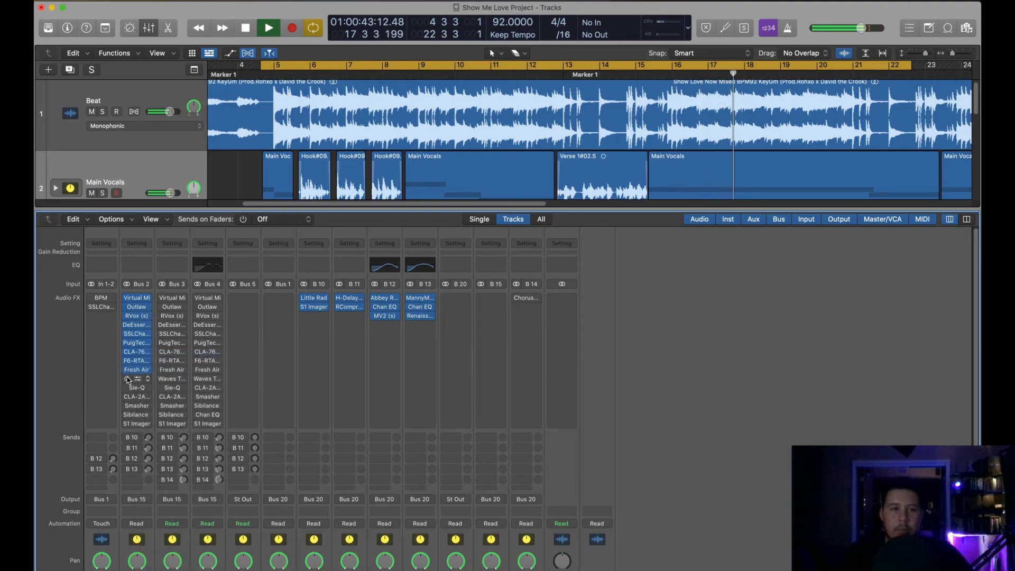
click(127, 379)
click(126, 387)
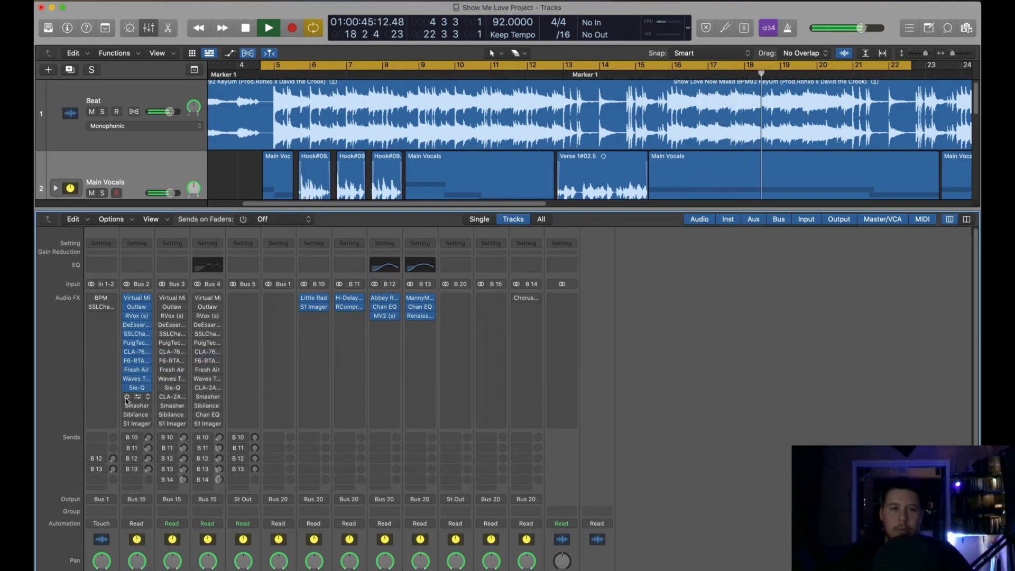
click(127, 397)
click(127, 405)
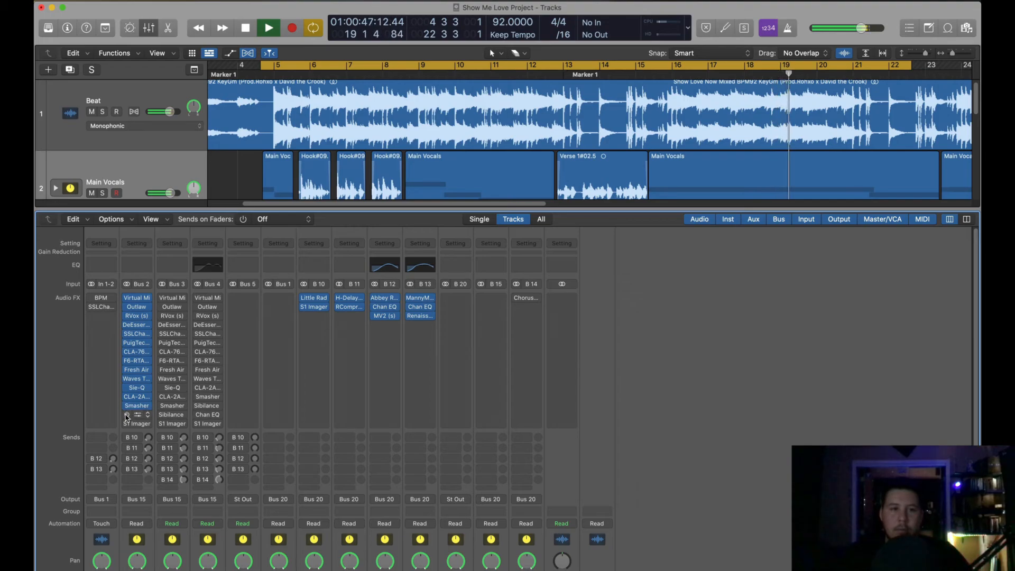
click(127, 415)
click(127, 424)
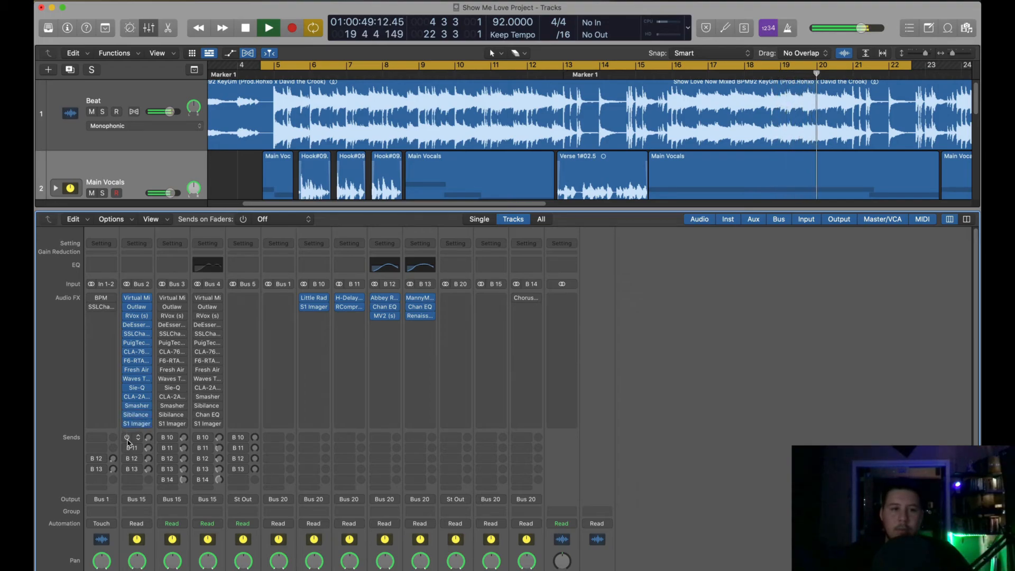
- Re-enable Main Vocals' sends to Bus 10, Bus 11, Bus 12 and Bus 13 in turn during playback
click(127, 438)
click(128, 448)
click(128, 458)
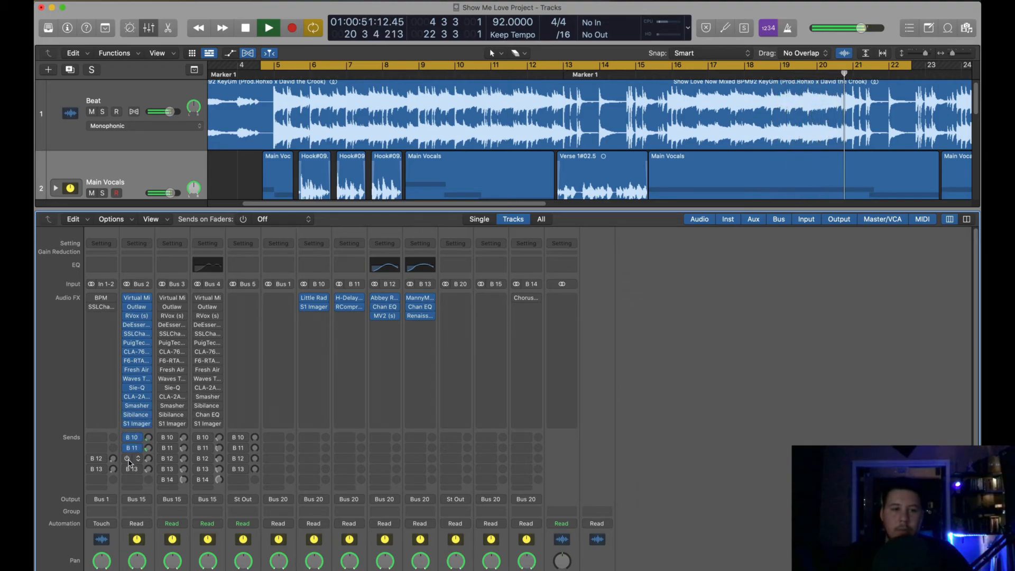
click(127, 469)
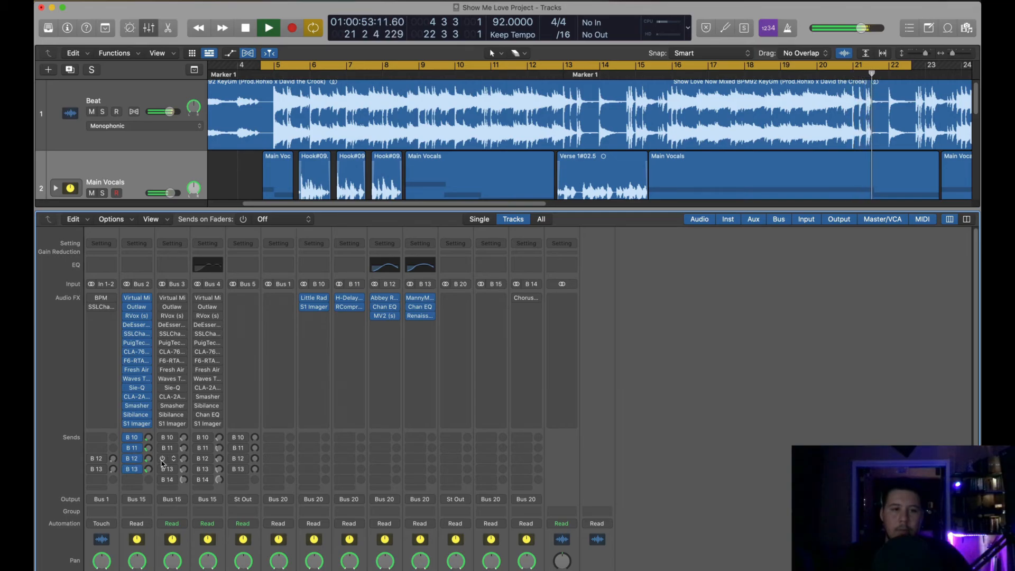